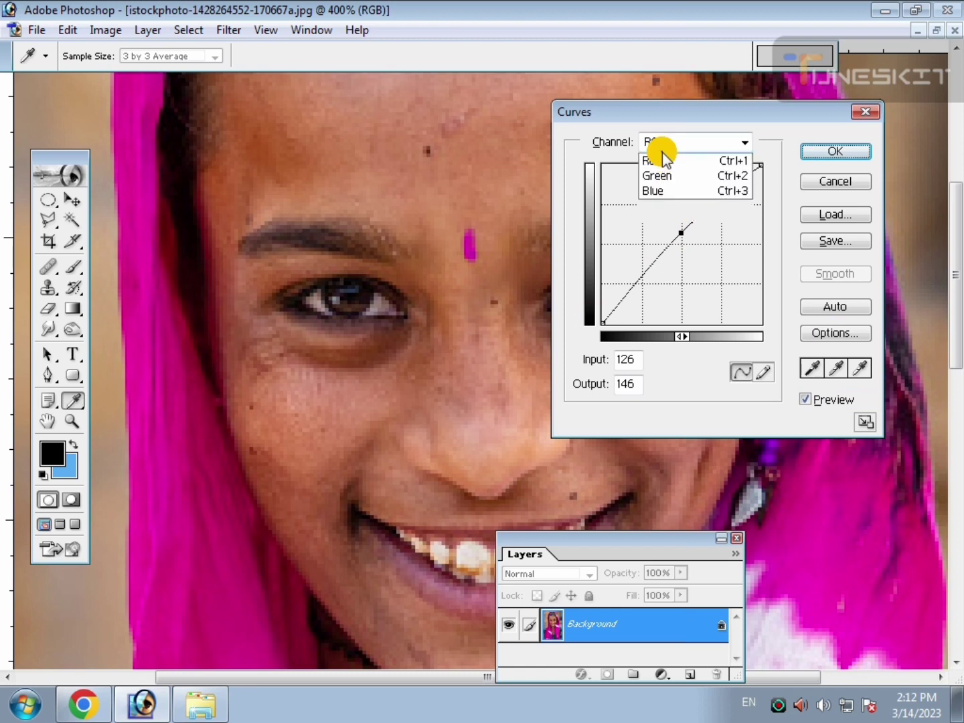
In Curves, raise the blue channel to output 152 at input 115 and the green channel to output 170 at input 123.
{"action": "left_click", "coordinate": [660, 202]}
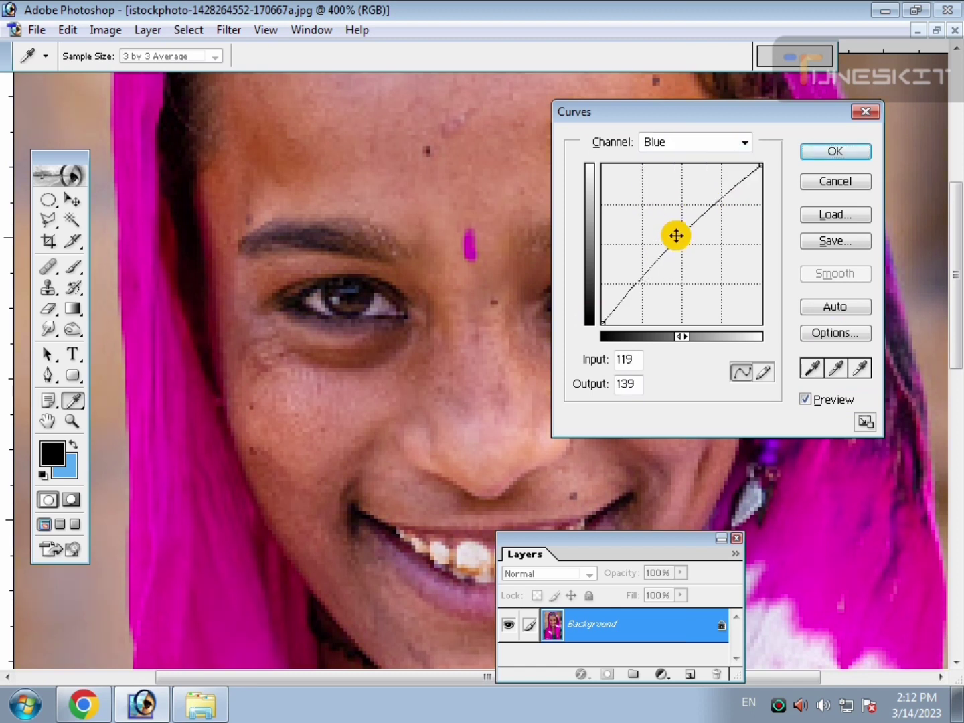
{"action": "left_click_drag", "start_coordinate": [677, 235], "coordinate": [681, 202]}
{"action": "left_click", "coordinate": [688, 144]}
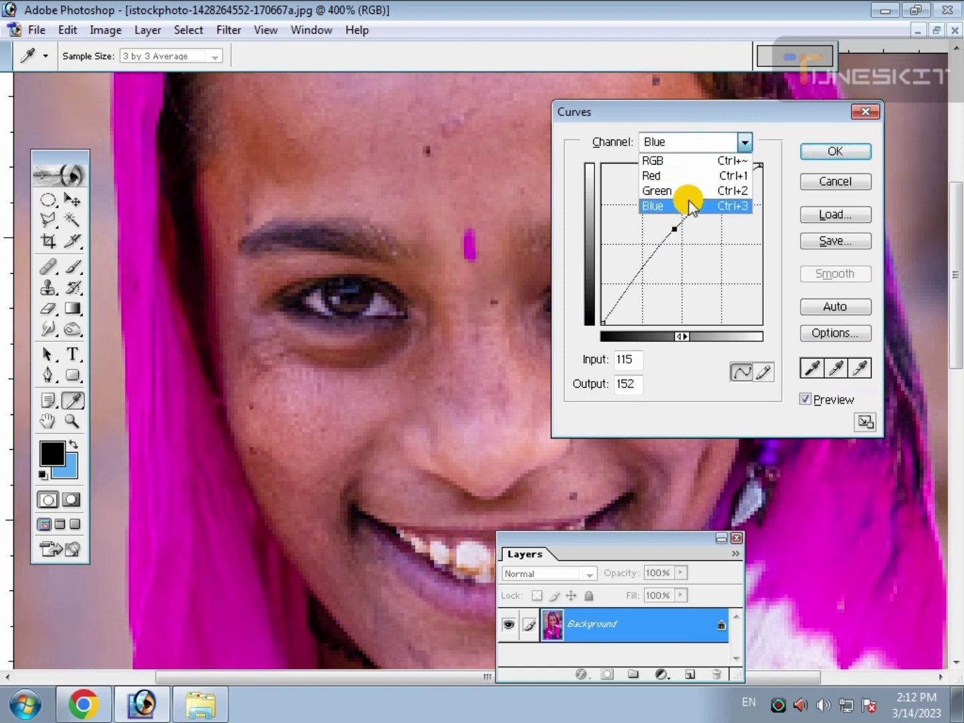
{"action": "left_click", "coordinate": [687, 190]}
{"action": "left_click", "coordinate": [681, 226]}
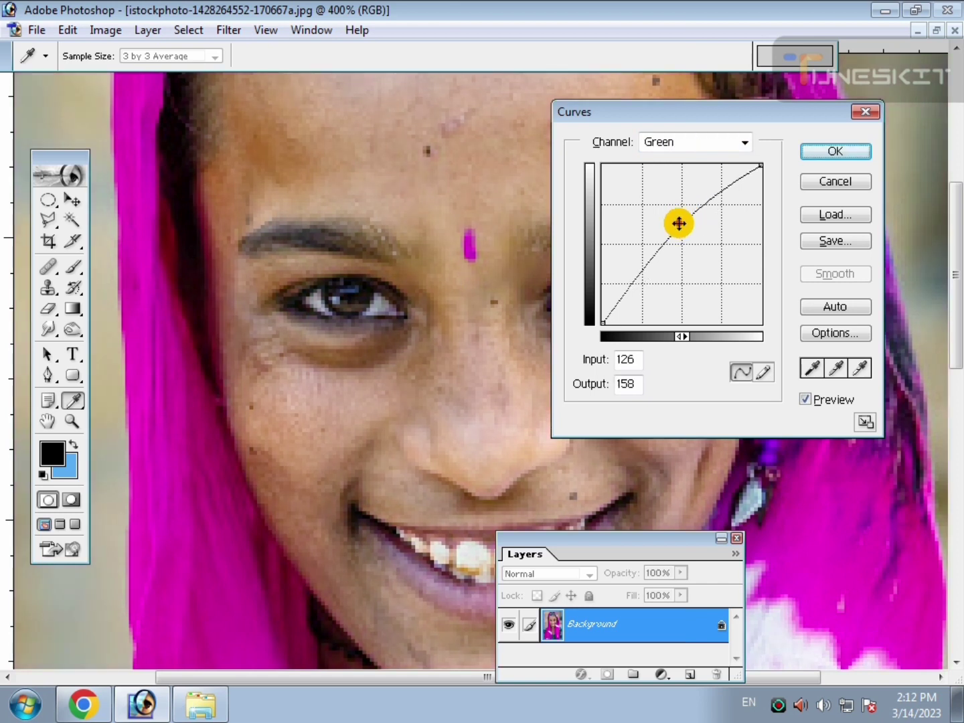
{"action": "left_click", "coordinate": [680, 144]}
{"action": "left_click", "coordinate": [674, 202]}
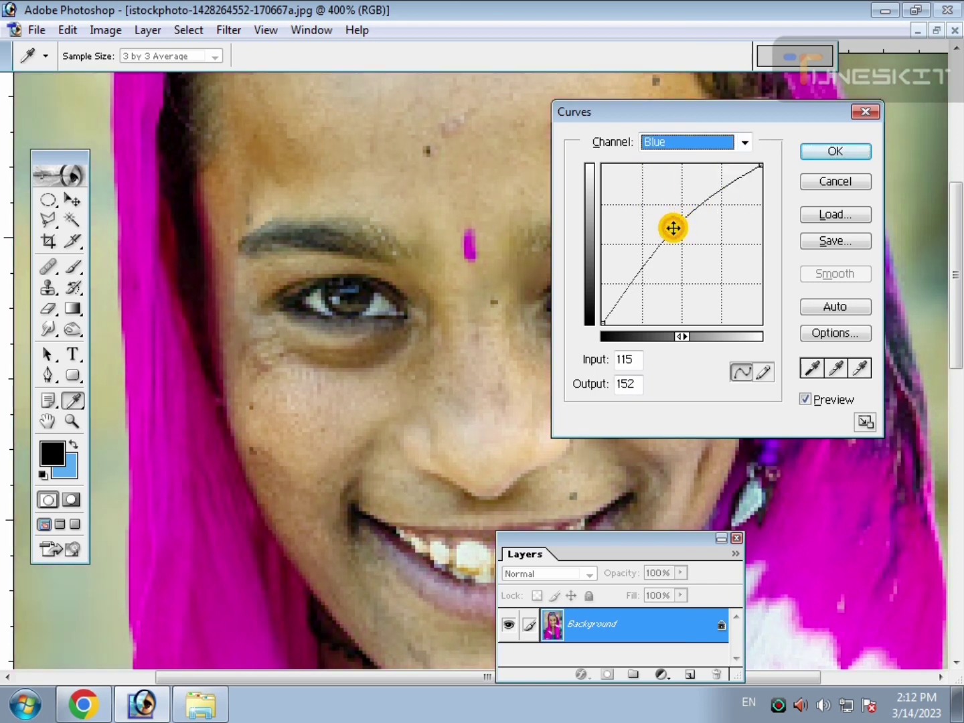
{"action": "left_click", "coordinate": [673, 228]}
{"action": "left_click", "coordinate": [817, 160]}
Switch to the Brush tool and reduce its brush size to 40.
{"action": "key", "text": "c"}
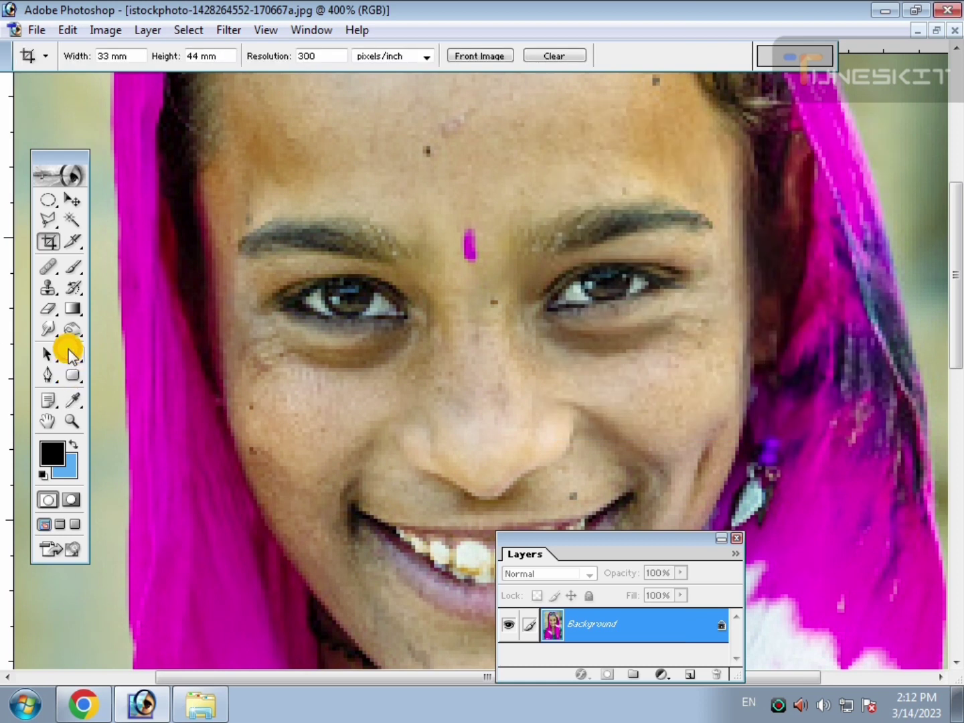
{"action": "left_click", "coordinate": [76, 269]}
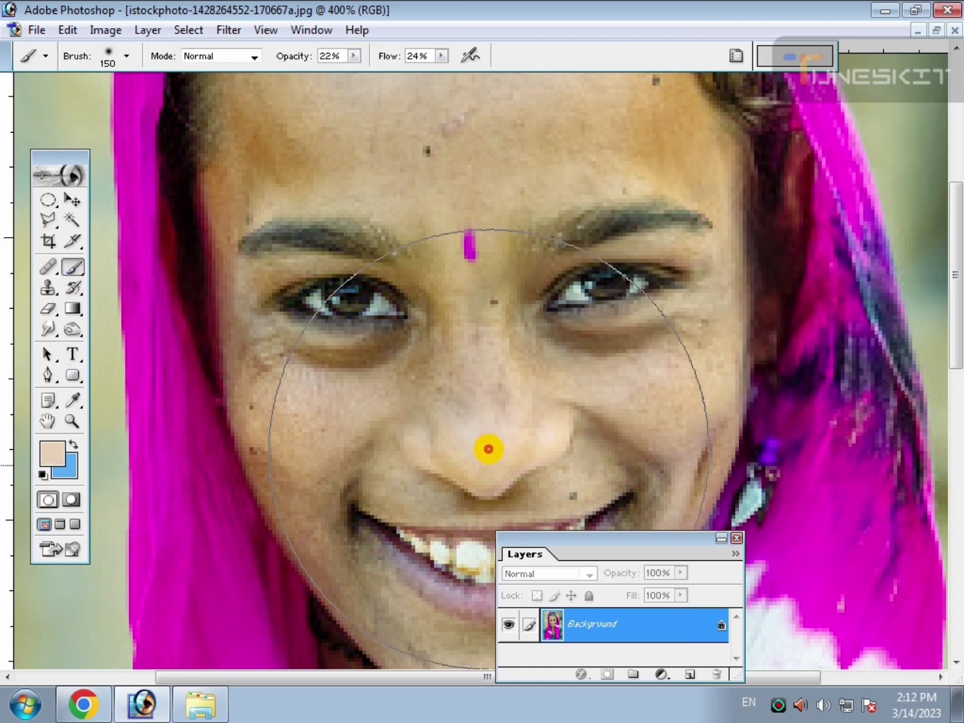
{"action": "key", "text": "bracketleft"}
{"action": "key", "text": "bracketleft"}
{"action": "key", "text": "bracketleft"}
{"action": "key", "text": "bracketleft"}
{"action": "key", "text": "bracketleft"}
{"action": "key", "text": "bracketleft"}
{"action": "key", "text": "bracketleft"}
{"action": "key", "text": "bracketleft"}
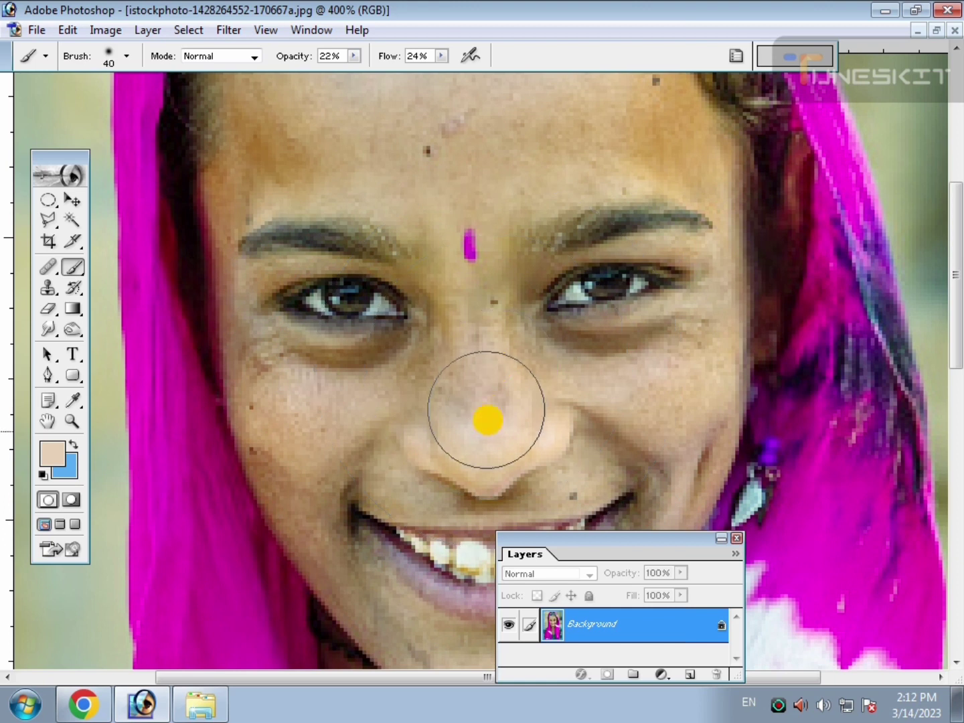
Remove the dark spot and streak on the forehead and a cheek spot using the Healing Brush at size 10.
{"action": "left_click", "coordinate": [48, 273]}
{"action": "left_click_drag", "start_coordinate": [48, 275], "coordinate": [142, 272]}
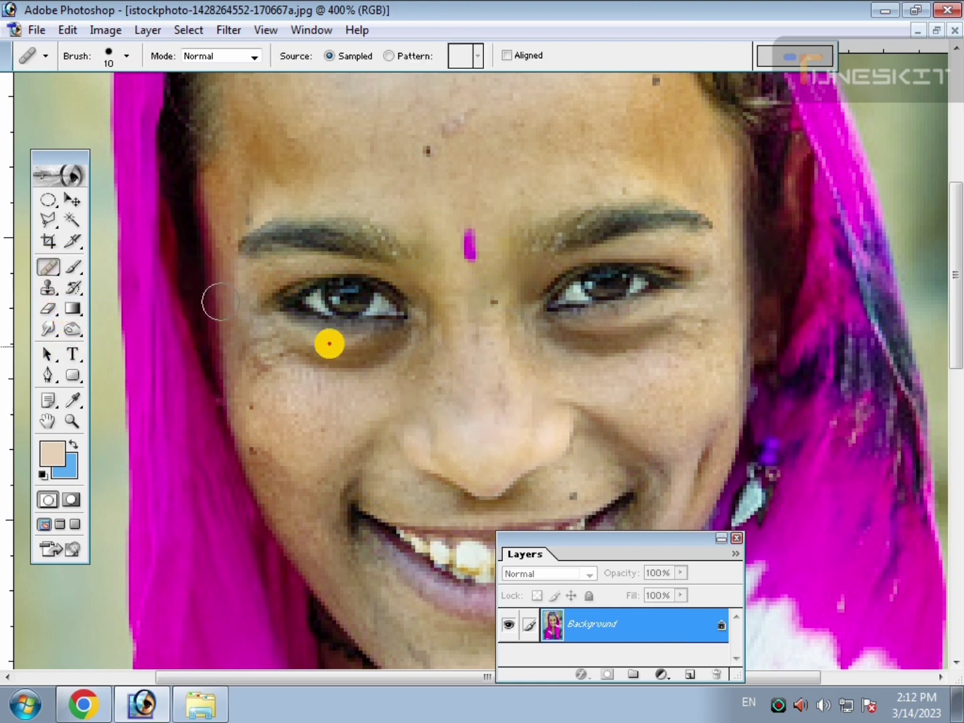
{"action": "mouse_move", "coordinate": [475, 389]}
{"action": "left_mouse_down"}
{"action": "mouse_move", "coordinate": [502, 327]}
{"action": "mouse_move", "coordinate": [439, 400]}
{"action": "mouse_move", "coordinate": [483, 435]}
{"action": "left_mouse_up"}
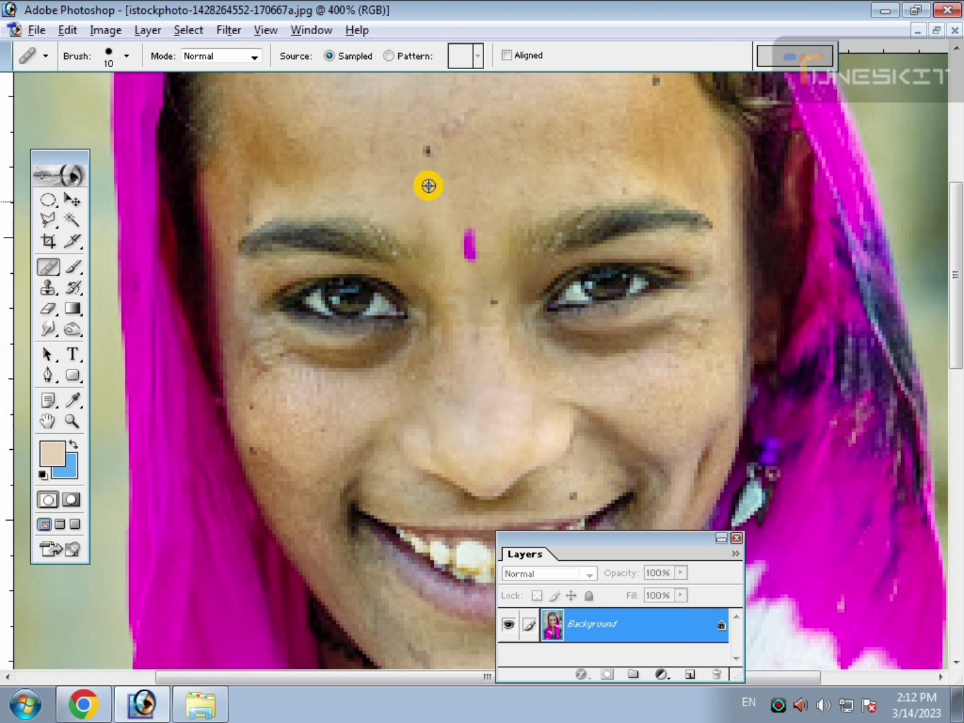
{"action": "left_click_drag", "start_coordinate": [426, 154], "coordinate": [452, 140]}
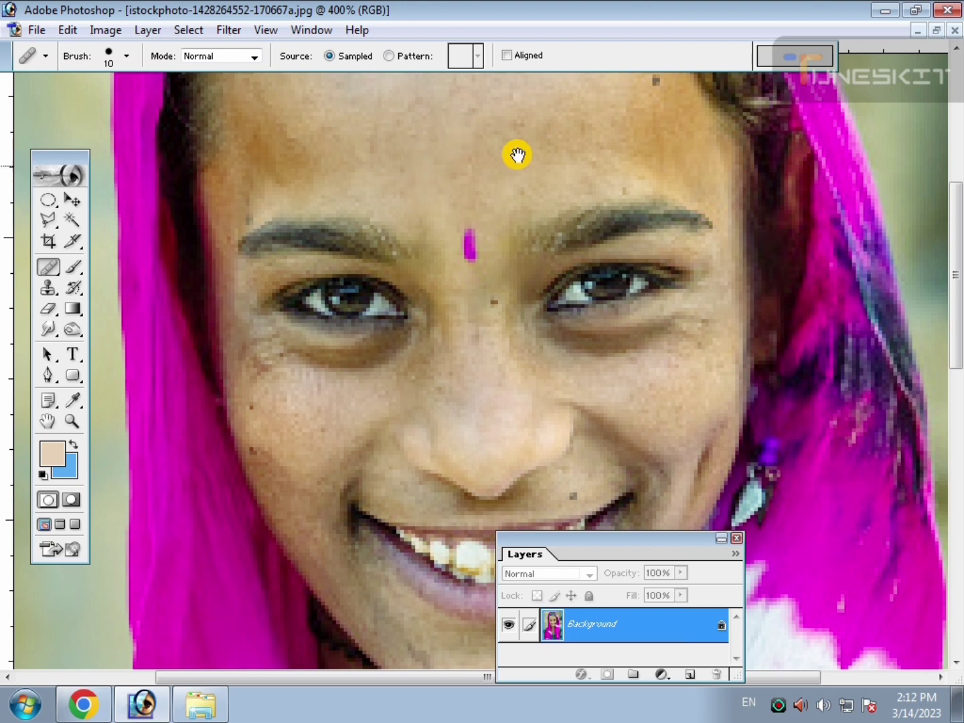
{"action": "left_click_drag", "start_coordinate": [619, 130], "coordinate": [515, 263]}
{"action": "left_click_drag", "start_coordinate": [556, 218], "coordinate": [505, 286]}
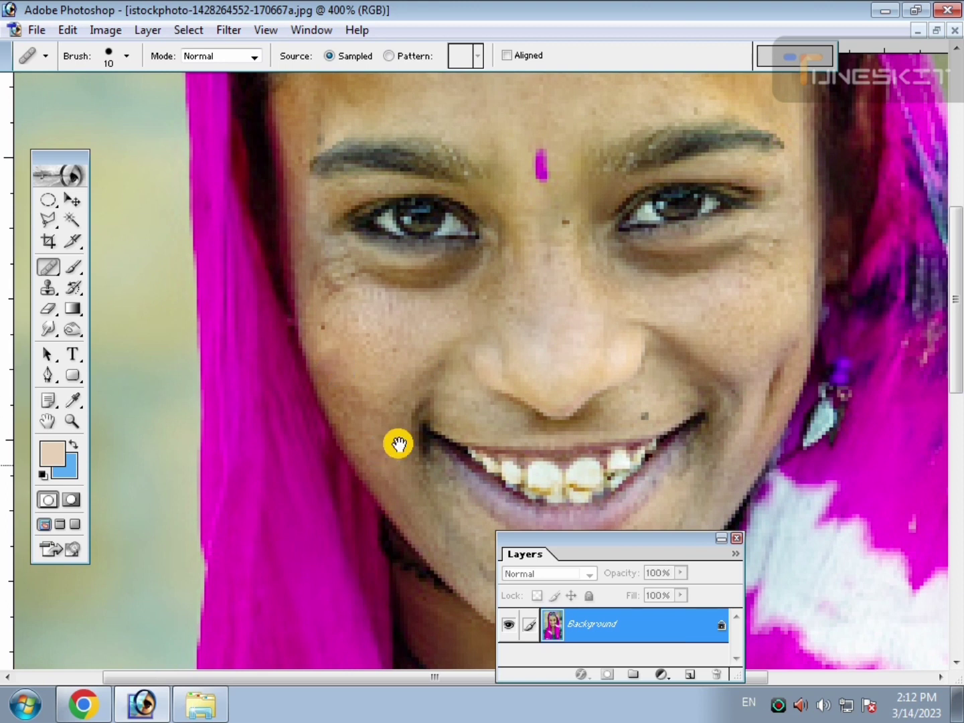
Heal the blemishes on the chin and on the cheek beside the earring.
{"action": "left_click_drag", "start_coordinate": [405, 407], "coordinate": [342, 279]}
{"action": "left_click", "coordinate": [467, 466], "text": "alt"}
{"action": "left_click", "coordinate": [423, 456]}
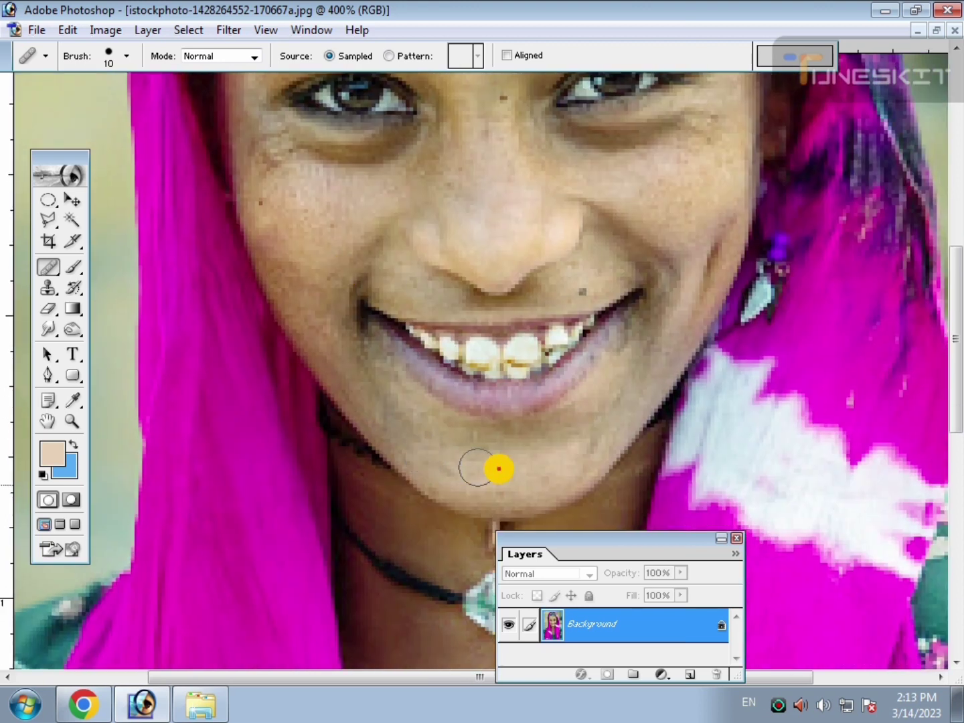
{"action": "left_click_drag", "start_coordinate": [586, 398], "coordinate": [425, 438]}
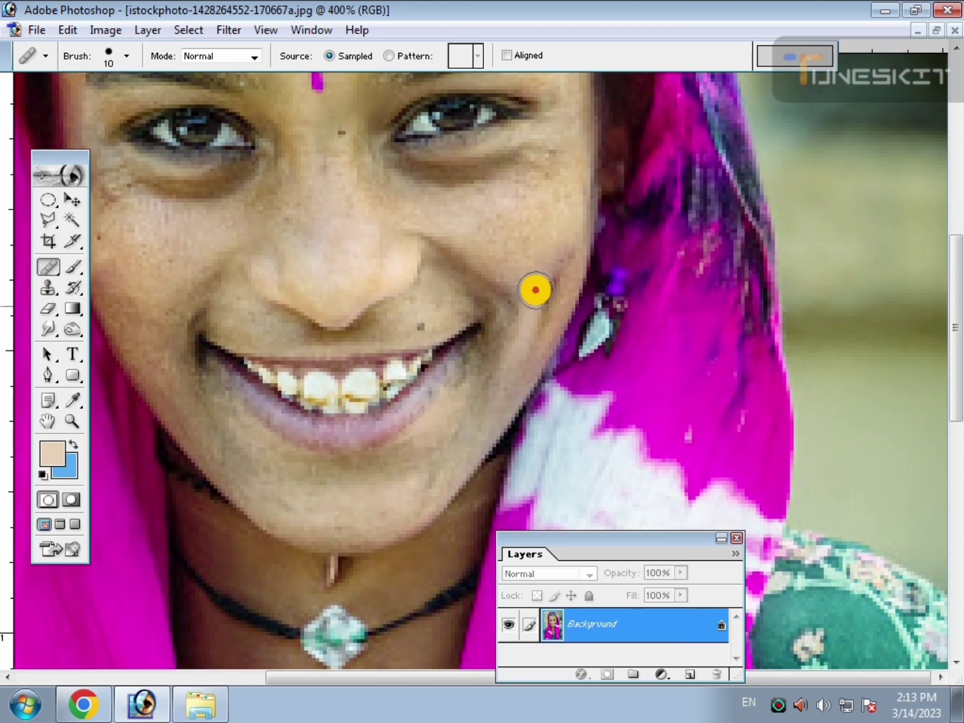
{"action": "left_click", "coordinate": [537, 290]}
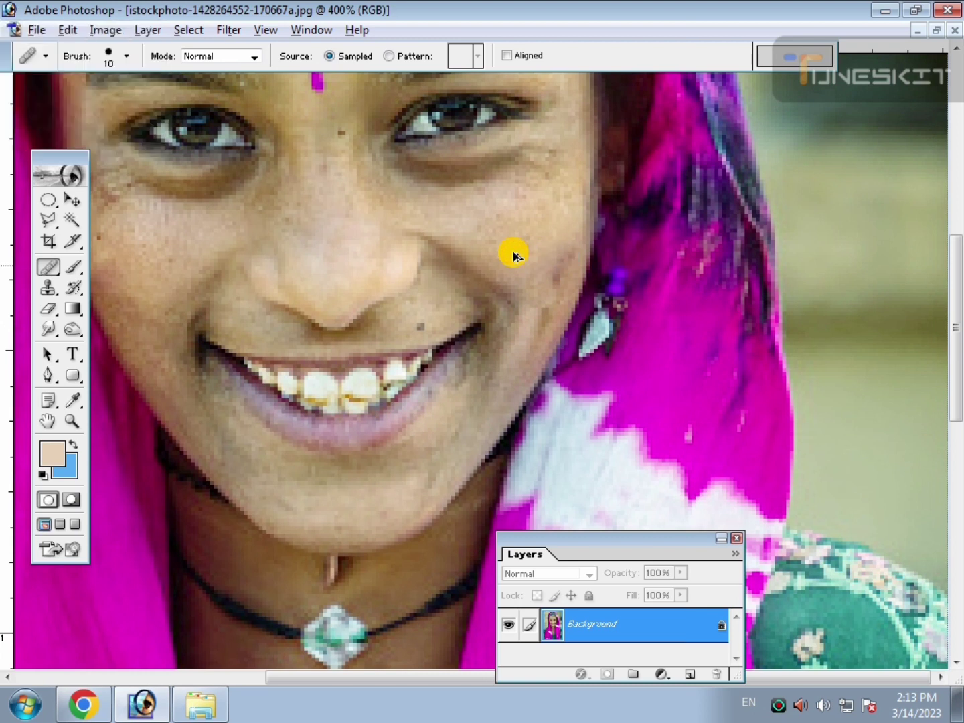
{"action": "left_click_drag", "start_coordinate": [223, 290], "coordinate": [378, 352]}
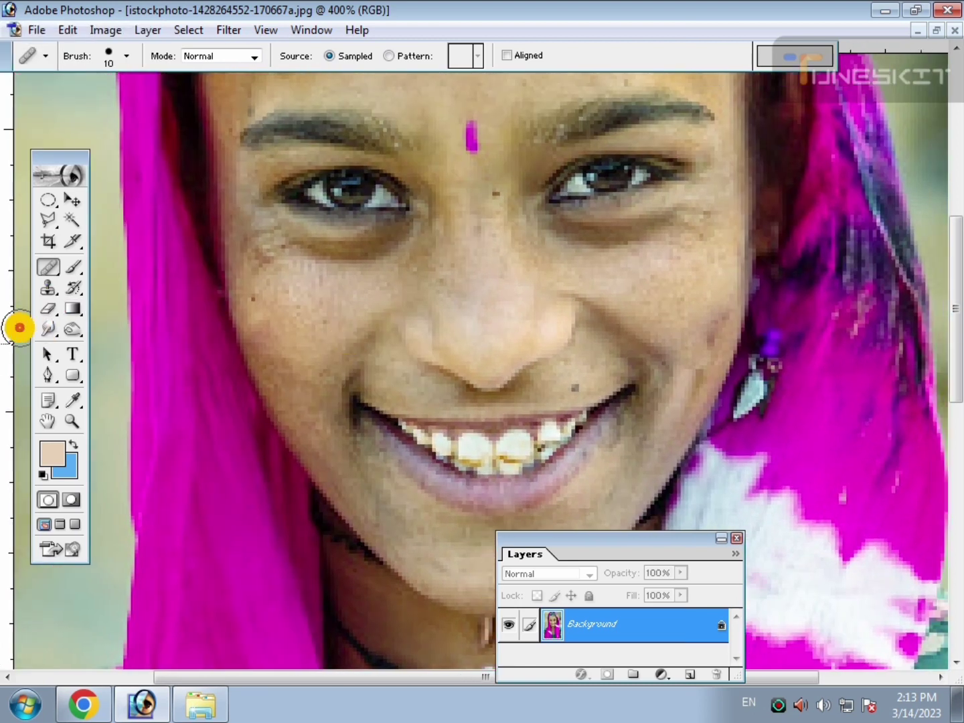
Set up the Smudge tool with a brush size of 40 and a strength of 27%.
{"action": "left_click", "coordinate": [74, 268]}
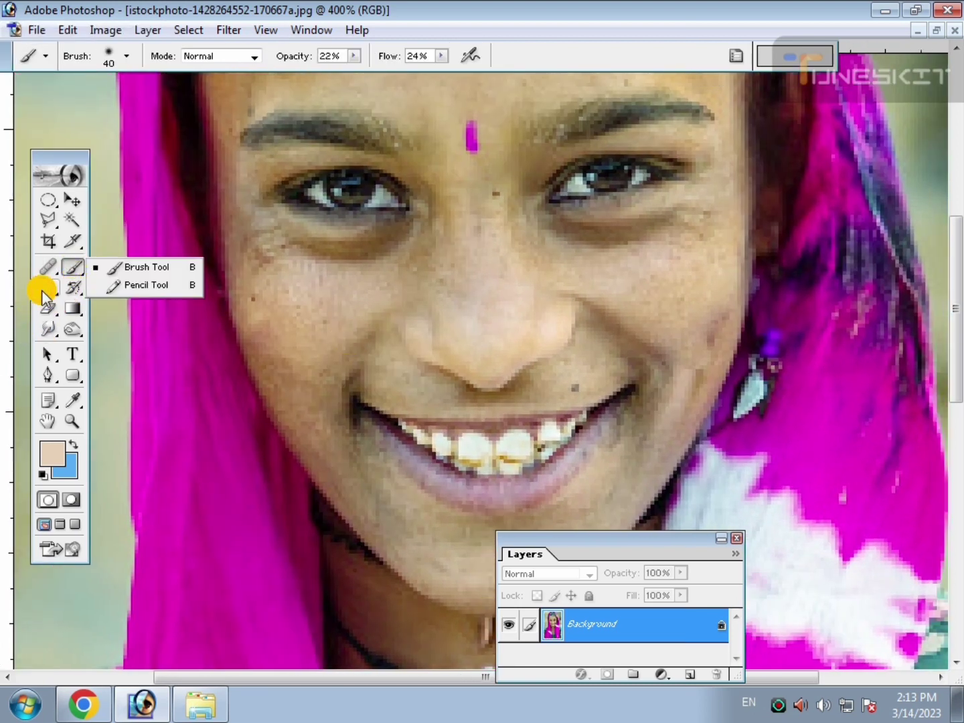
{"action": "left_click", "coordinate": [42, 292]}
{"action": "left_click", "coordinate": [47, 330]}
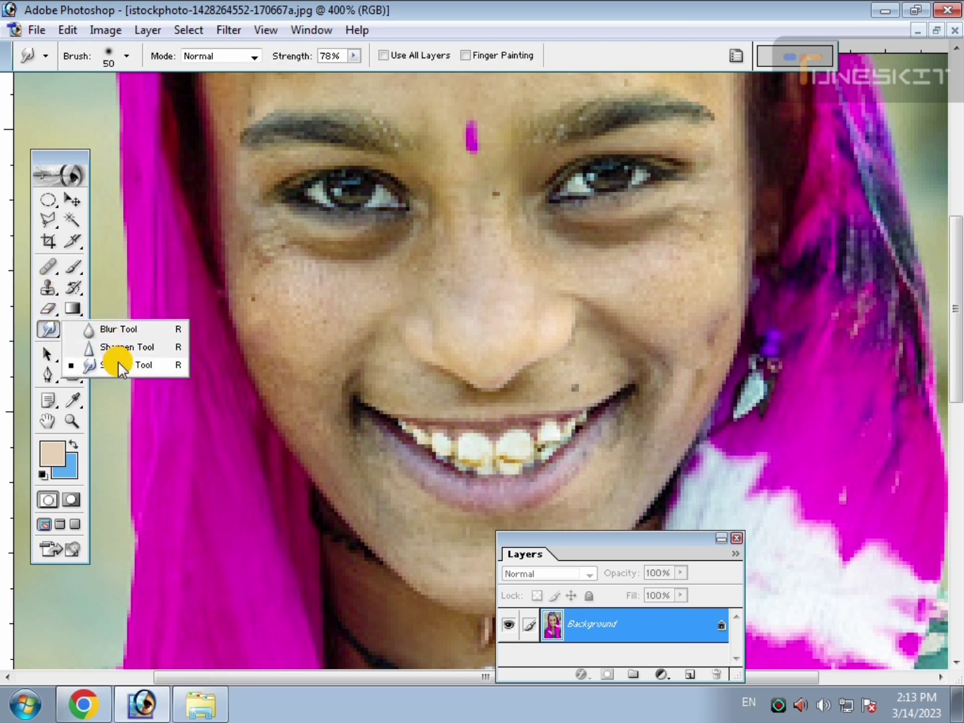
{"action": "left_click", "coordinate": [120, 367]}
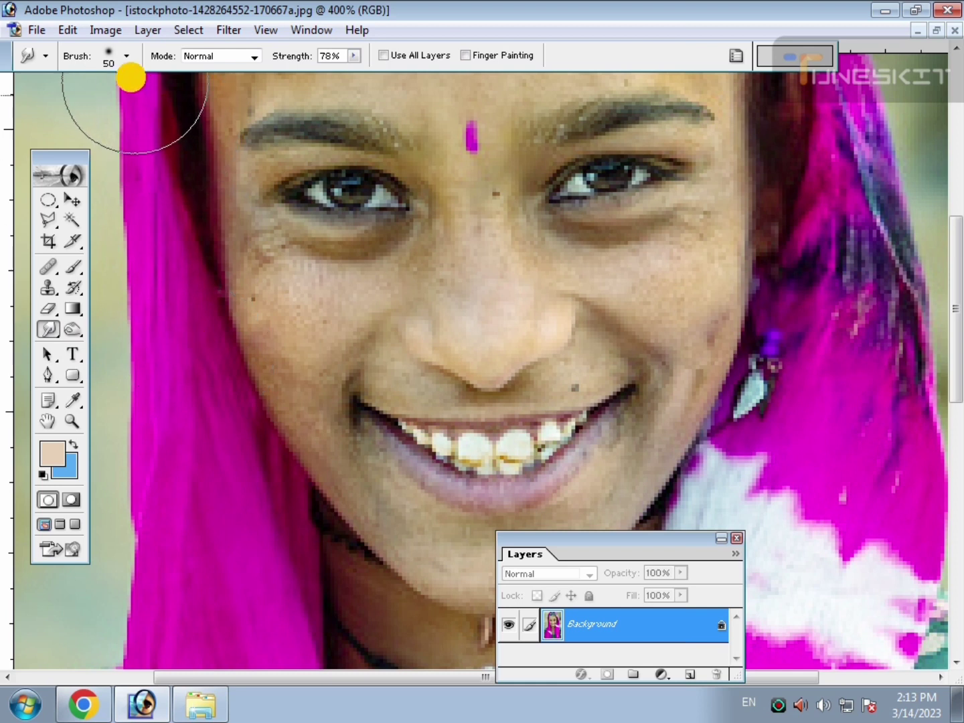
{"action": "left_click", "coordinate": [352, 57]}
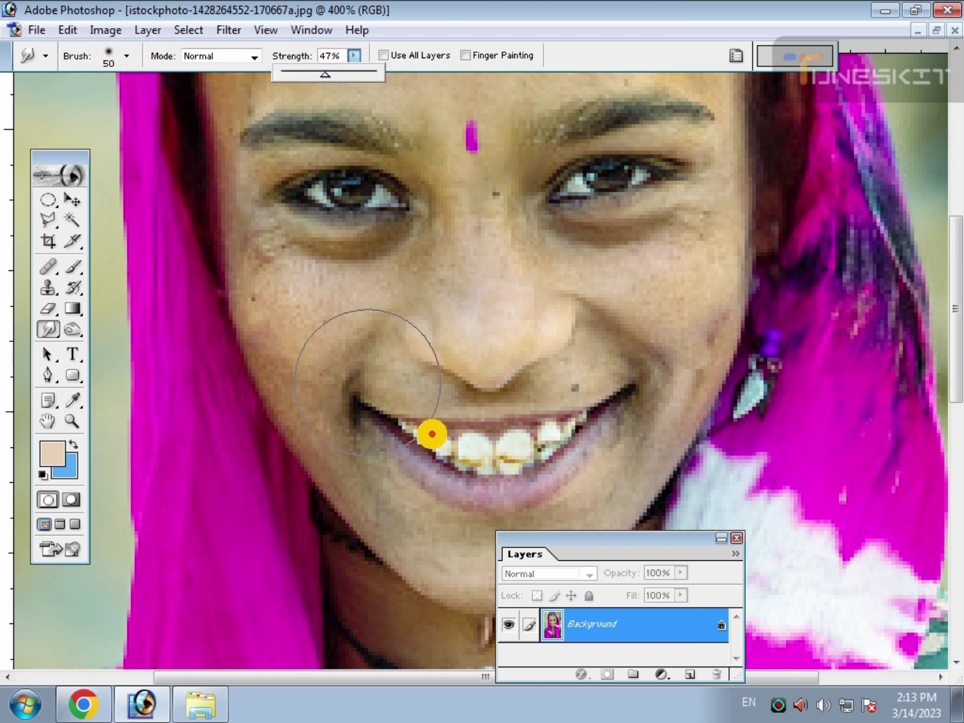
{"action": "key", "text": "["}
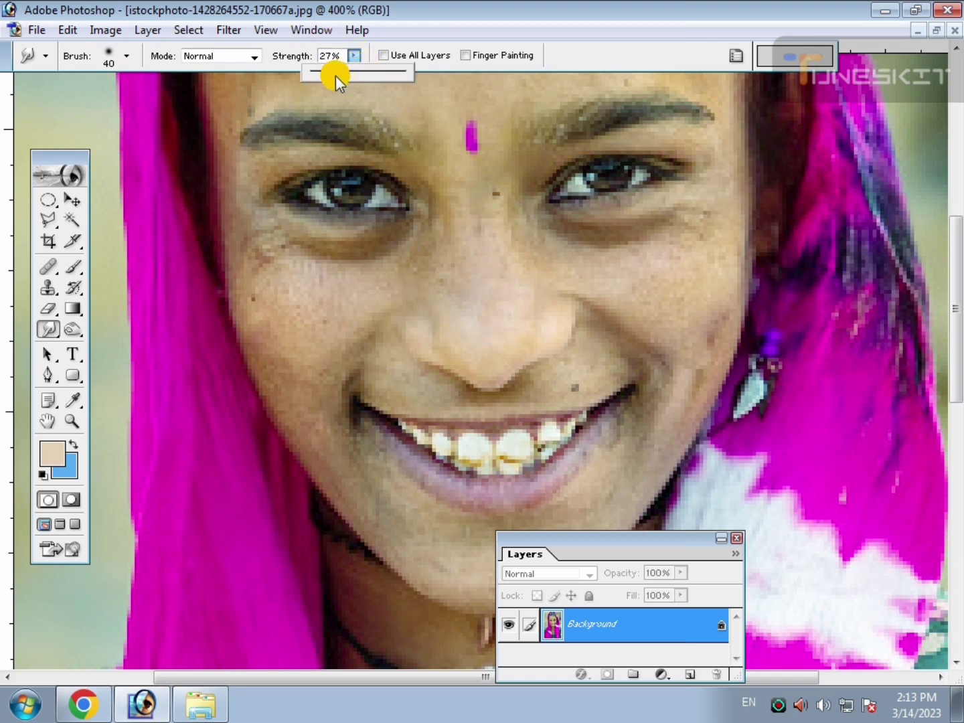
{"action": "left_click", "coordinate": [69, 200]}
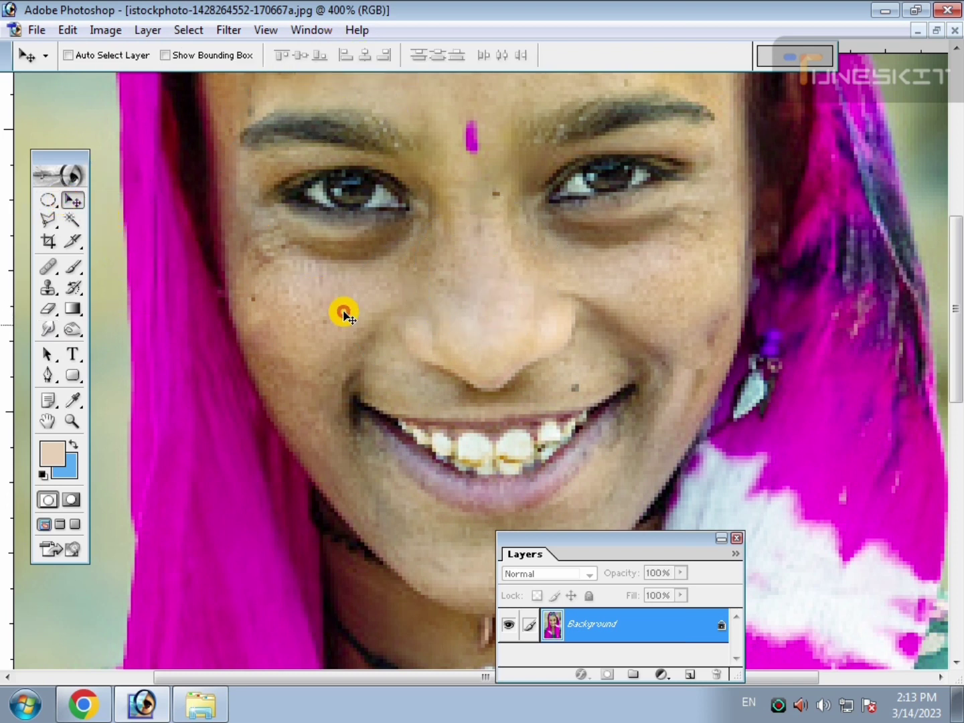
{"action": "left_click", "coordinate": [48, 328]}
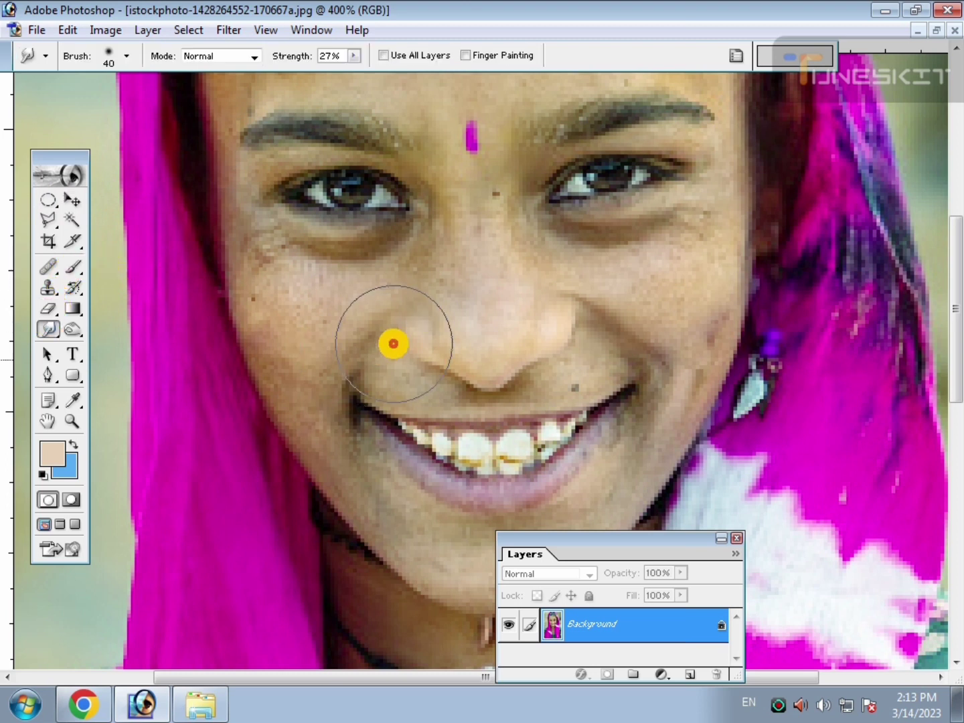
Smudge the skin smooth on the nose and the cheek opposite the earring, reducing the brush size to 10.
{"action": "left_click_drag", "start_coordinate": [472, 323], "coordinate": [476, 263]}
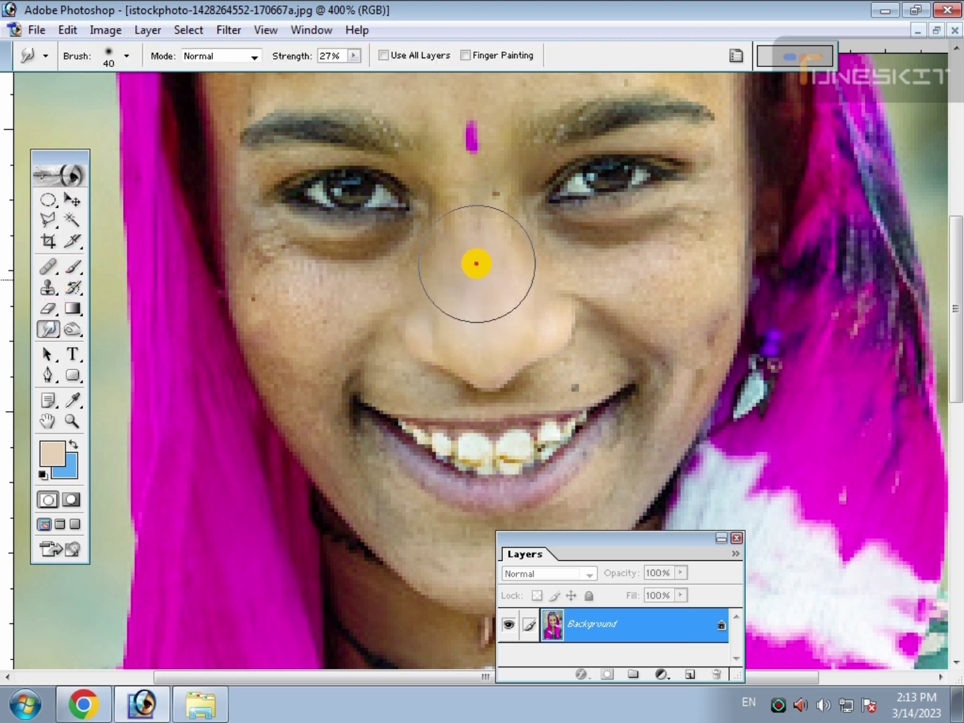
{"action": "key", "text": "bracketleft"}
{"action": "key", "text": "bracketleft"}
{"action": "key", "text": "bracketleft"}
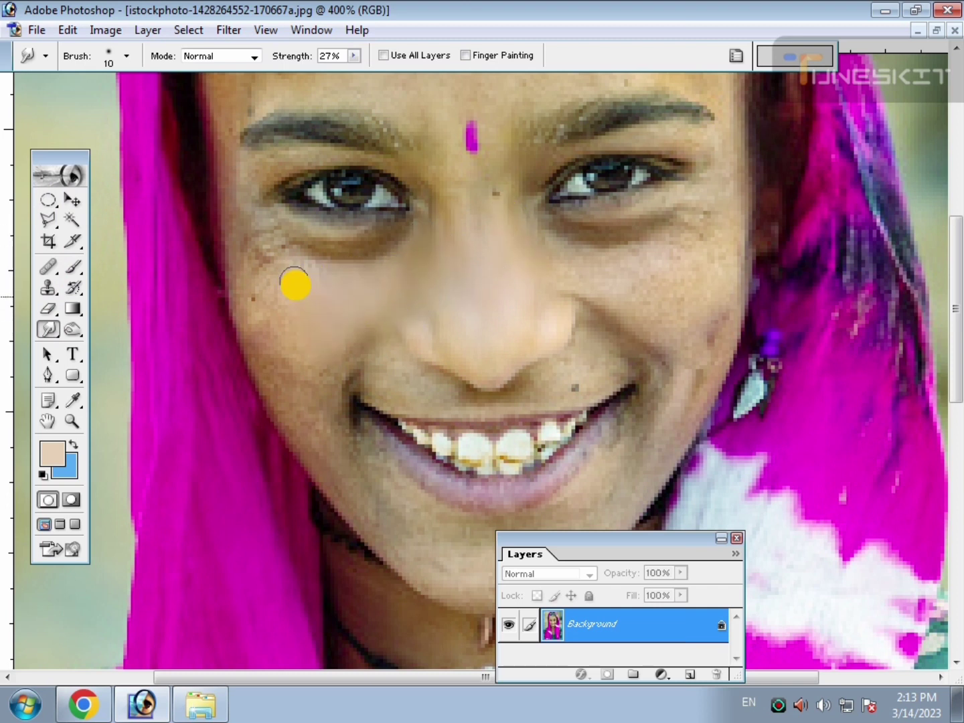
Smudge the lower cheek opposite the earring smooth, down towards the jawline beside the mouth.
{"action": "key", "text": "ctrl+plus"}
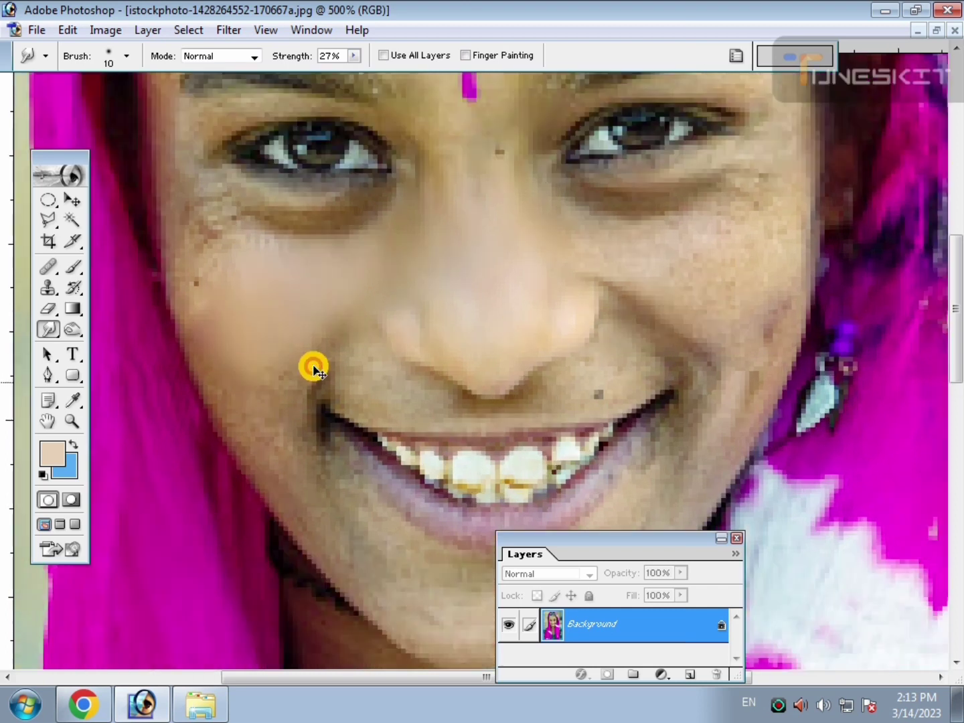
{"action": "left_click_drag", "start_coordinate": [312, 317], "coordinate": [317, 342]}
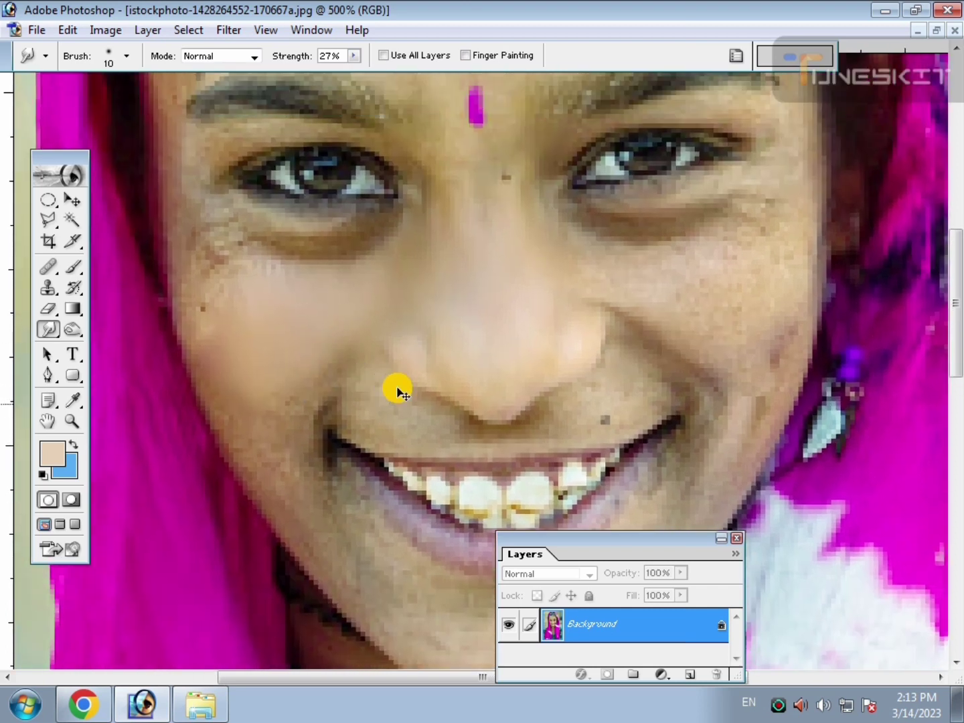
{"action": "key", "text": "ctrl+plus"}
{"action": "left_click_drag", "start_coordinate": [379, 360], "coordinate": [461, 320]}
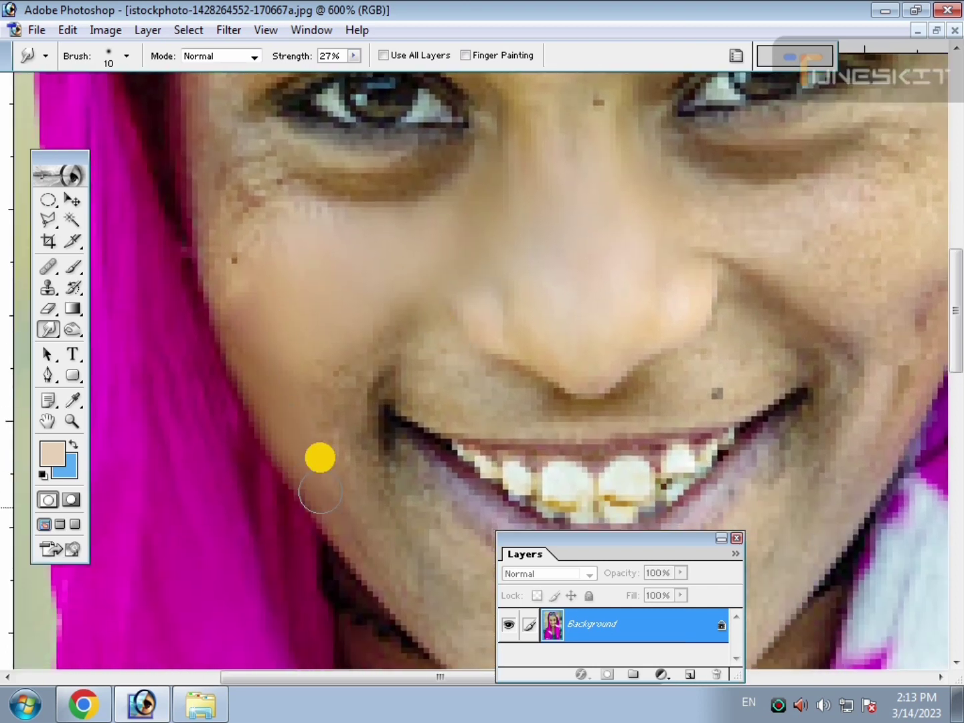
Switch to Chrome to skip the ad in the YouTube video, and return to Photoshop.
{"action": "left_click", "coordinate": [101, 708]}
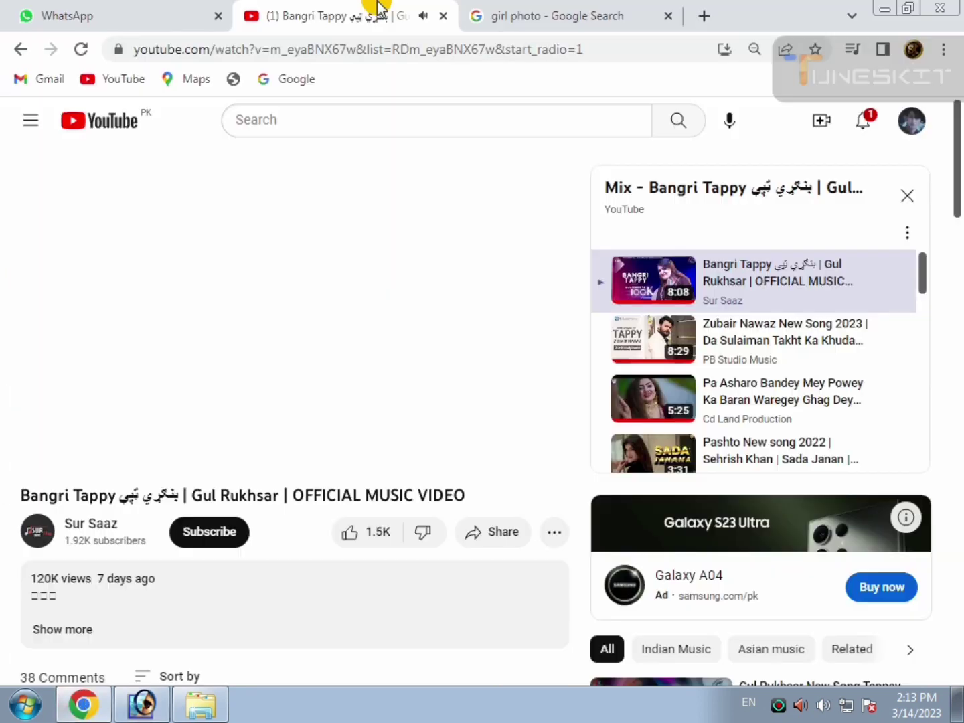
{"action": "left_click", "coordinate": [355, 6]}
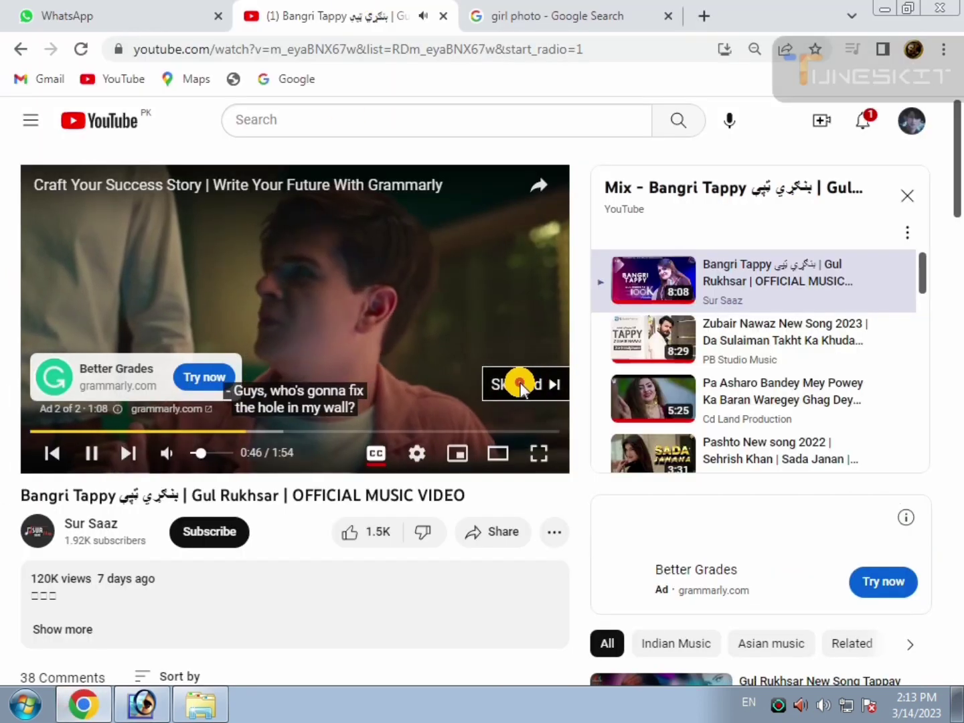
{"action": "left_click", "coordinate": [523, 385]}
{"action": "left_click", "coordinate": [142, 704]}
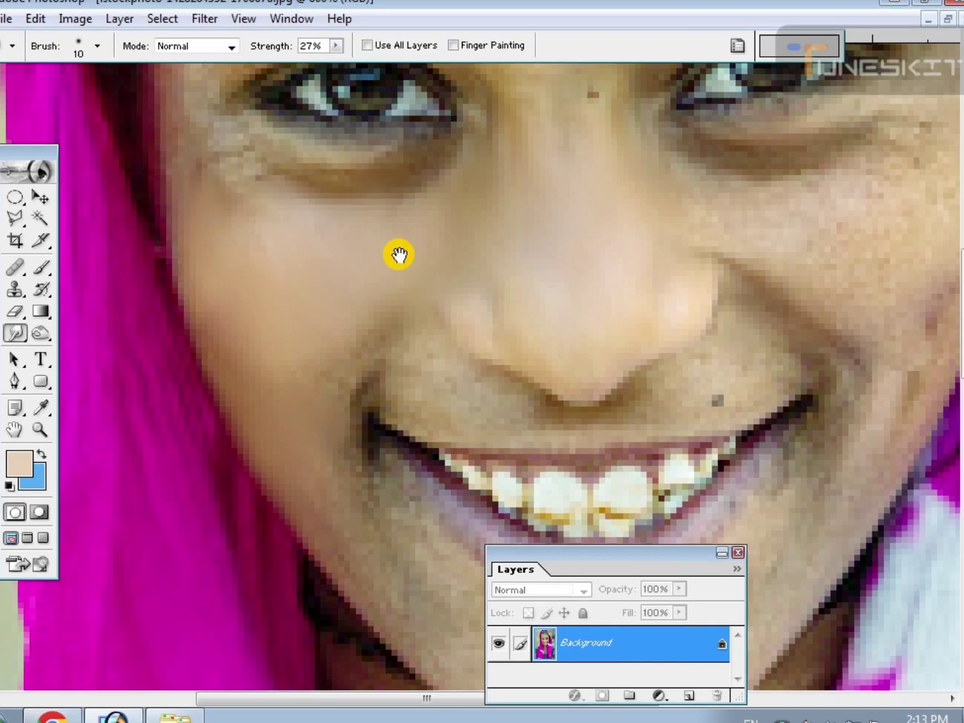
Smudge the skin smooth under the eye opposite the earring, along the nose bridge and between the eyebrows.
{"action": "scroll", "coordinate": [398, 254], "scroll_direction": "up", "scroll_amount": 3}
{"action": "mouse_move", "coordinate": [286, 360]}
{"action": "left_mouse_down"}
{"action": "mouse_move", "coordinate": [298, 379]}
{"action": "mouse_move", "coordinate": [250, 329]}
{"action": "mouse_move", "coordinate": [235, 341]}
{"action": "mouse_move", "coordinate": [317, 372]}
{"action": "mouse_move", "coordinate": [458, 375]}
{"action": "mouse_move", "coordinate": [304, 384]}
{"action": "mouse_move", "coordinate": [255, 365]}
{"action": "mouse_move", "coordinate": [280, 426]}
{"action": "mouse_move", "coordinate": [271, 414]}
{"action": "mouse_move", "coordinate": [254, 440]}
{"action": "mouse_move", "coordinate": [241, 320]}
{"action": "mouse_move", "coordinate": [261, 351]}
{"action": "mouse_move", "coordinate": [316, 285]}
{"action": "mouse_move", "coordinate": [341, 283]}
{"action": "mouse_move", "coordinate": [294, 304]}
{"action": "mouse_move", "coordinate": [434, 279]}
{"action": "mouse_move", "coordinate": [551, 311]}
{"action": "left_mouse_up"}
{"action": "mouse_move", "coordinate": [623, 269]}
{"action": "left_mouse_down"}
{"action": "mouse_move", "coordinate": [612, 249]}
{"action": "mouse_move", "coordinate": [665, 262]}
{"action": "mouse_move", "coordinate": [672, 338]}
{"action": "mouse_move", "coordinate": [693, 294]}
{"action": "mouse_move", "coordinate": [523, 350]}
{"action": "mouse_move", "coordinate": [669, 280]}
{"action": "left_mouse_up"}
{"action": "left_click_drag", "start_coordinate": [716, 456], "coordinate": [481, 355]}
Smudge the skin smooth on the earring-side cheek, from beside the nose and under the eye out to the temple.
{"action": "mouse_move", "coordinate": [490, 310]}
{"action": "left_mouse_down"}
{"action": "mouse_move", "coordinate": [614, 300]}
{"action": "mouse_move", "coordinate": [612, 314]}
{"action": "mouse_move", "coordinate": [563, 287]}
{"action": "mouse_move", "coordinate": [697, 238]}
{"action": "mouse_move", "coordinate": [570, 301]}
{"action": "mouse_move", "coordinate": [632, 308]}
{"action": "mouse_move", "coordinate": [724, 260]}
{"action": "mouse_move", "coordinate": [539, 345]}
{"action": "left_mouse_up"}
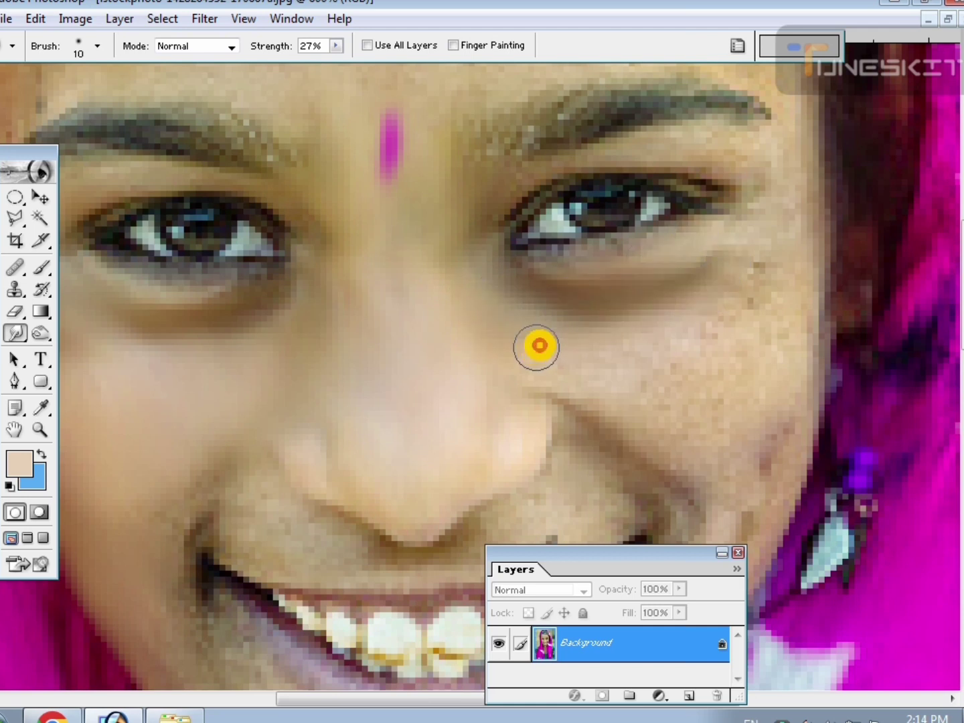
{"action": "left_click_drag", "start_coordinate": [566, 398], "coordinate": [610, 413]}
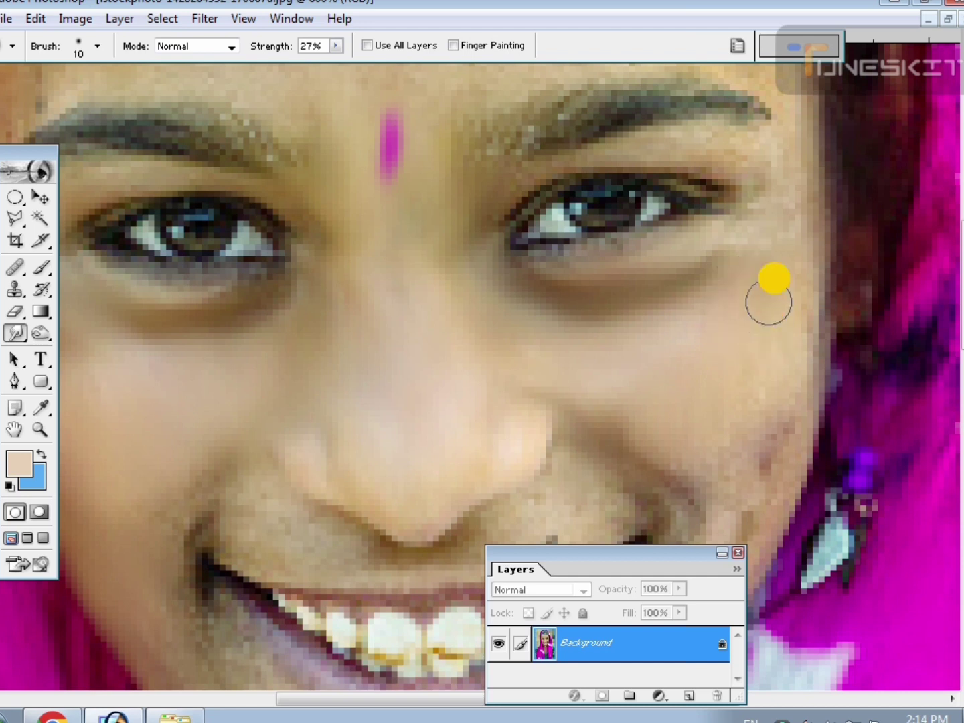
{"action": "mouse_move", "coordinate": [757, 431]}
{"action": "left_mouse_down"}
{"action": "mouse_move", "coordinate": [648, 385]}
{"action": "mouse_move", "coordinate": [678, 235]}
{"action": "left_mouse_up"}
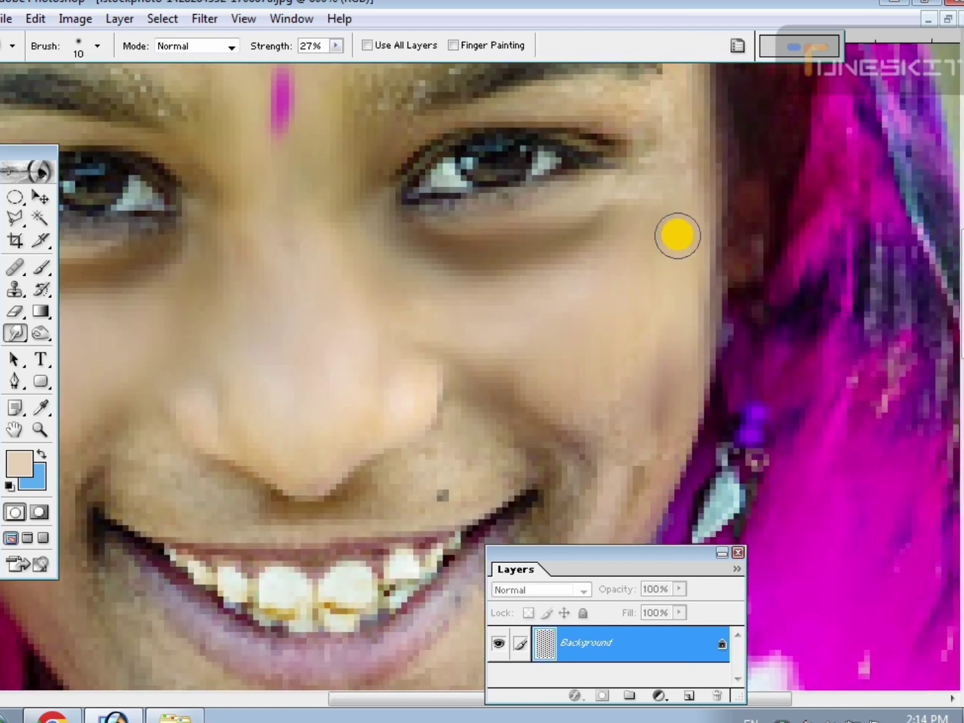
{"action": "mouse_move", "coordinate": [679, 145]}
{"action": "left_mouse_down"}
{"action": "mouse_move", "coordinate": [636, 332]}
{"action": "mouse_move", "coordinate": [595, 303]}
{"action": "left_mouse_up"}
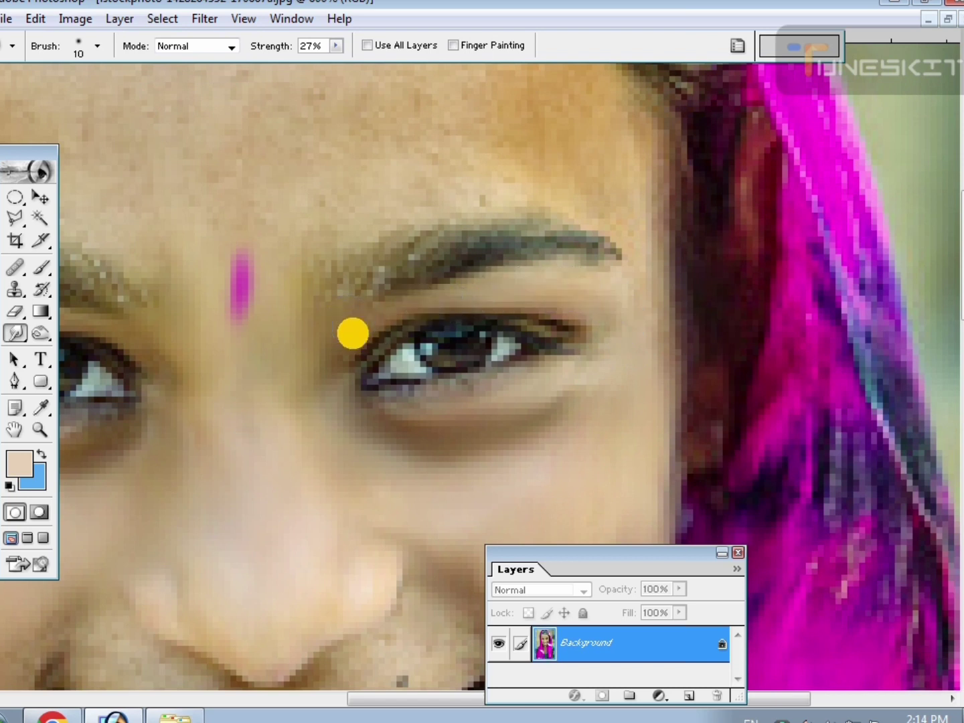
Smudge the forehead smooth above the earring-side eyebrow, out to the hairline.
{"action": "left_click_drag", "start_coordinate": [637, 195], "coordinate": [642, 341]}
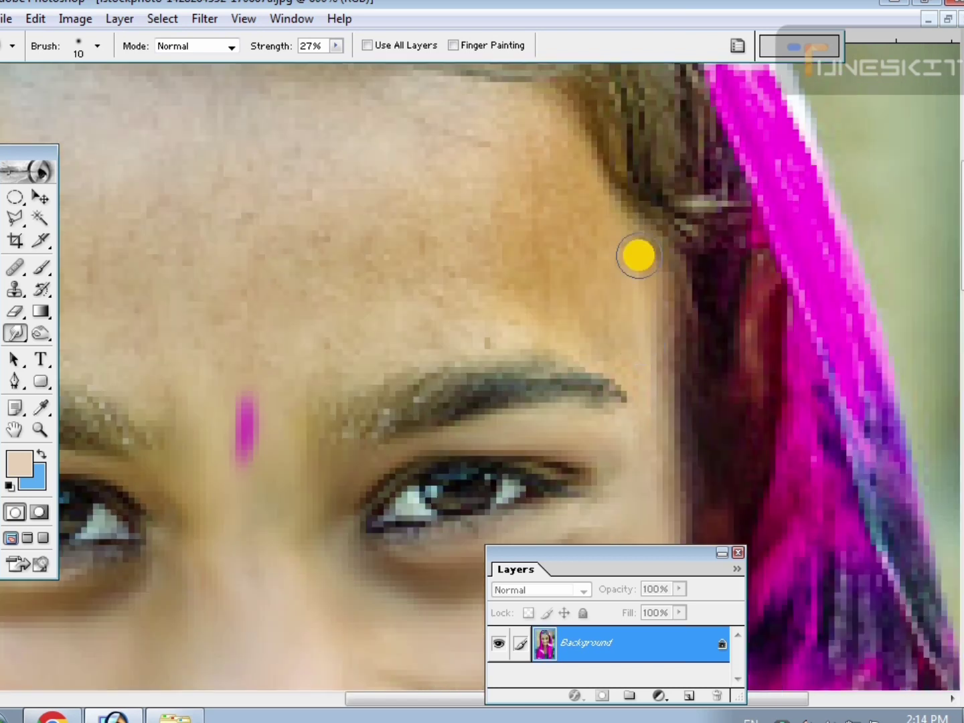
{"action": "mouse_move", "coordinate": [639, 256]}
{"action": "left_mouse_down"}
{"action": "mouse_move", "coordinate": [612, 256]}
{"action": "mouse_move", "coordinate": [611, 235]}
{"action": "mouse_move", "coordinate": [593, 226]}
{"action": "mouse_move", "coordinate": [614, 316]}
{"action": "mouse_move", "coordinate": [609, 277]}
{"action": "mouse_move", "coordinate": [566, 232]}
{"action": "mouse_move", "coordinate": [554, 160]}
{"action": "left_mouse_up"}
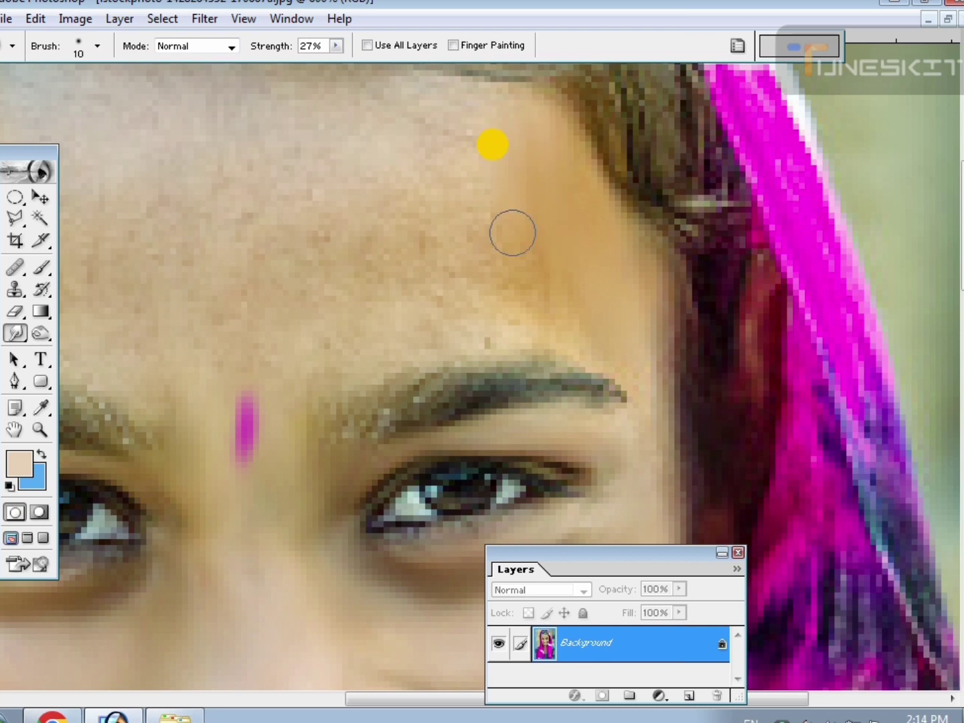
{"action": "left_click_drag", "start_coordinate": [513, 232], "coordinate": [450, 291]}
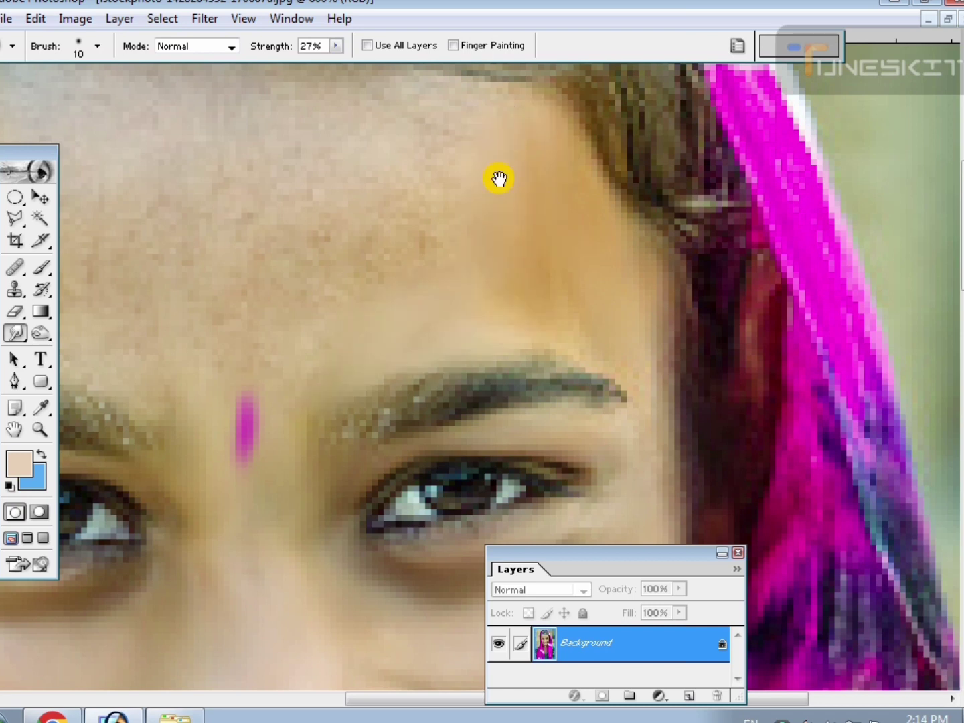
Smudge the middle of the forehead smooth between the hairline and the mark between the eyebrows.
{"action": "left_click_drag", "start_coordinate": [499, 178], "coordinate": [559, 286]}
{"action": "mouse_move", "coordinate": [516, 172]}
{"action": "left_mouse_down"}
{"action": "mouse_move", "coordinate": [413, 302]}
{"action": "mouse_move", "coordinate": [413, 347]}
{"action": "mouse_move", "coordinate": [411, 268]}
{"action": "mouse_move", "coordinate": [399, 362]}
{"action": "mouse_move", "coordinate": [344, 352]}
{"action": "mouse_move", "coordinate": [346, 408]}
{"action": "mouse_move", "coordinate": [278, 456]}
{"action": "mouse_move", "coordinate": [276, 468]}
{"action": "mouse_move", "coordinate": [284, 444]}
{"action": "mouse_move", "coordinate": [290, 476]}
{"action": "mouse_move", "coordinate": [299, 454]}
{"action": "mouse_move", "coordinate": [297, 487]}
{"action": "mouse_move", "coordinate": [289, 452]}
{"action": "mouse_move", "coordinate": [277, 599]}
{"action": "mouse_move", "coordinate": [289, 555]}
{"action": "left_mouse_up"}
{"action": "key", "text": "space"}
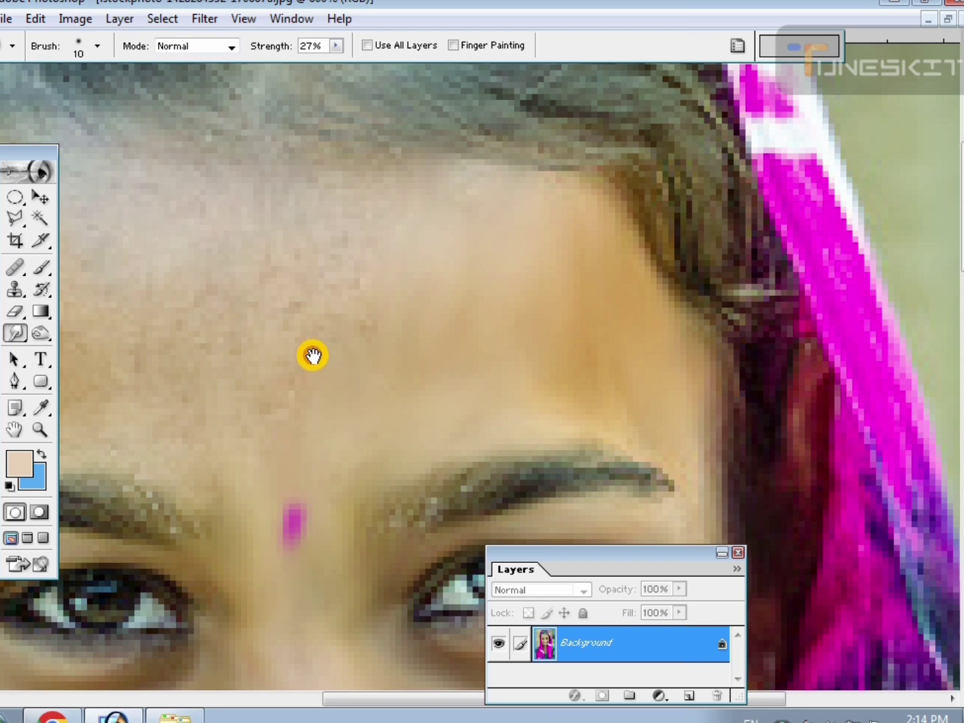
{"action": "left_click_drag", "start_coordinate": [312, 355], "coordinate": [326, 455]}
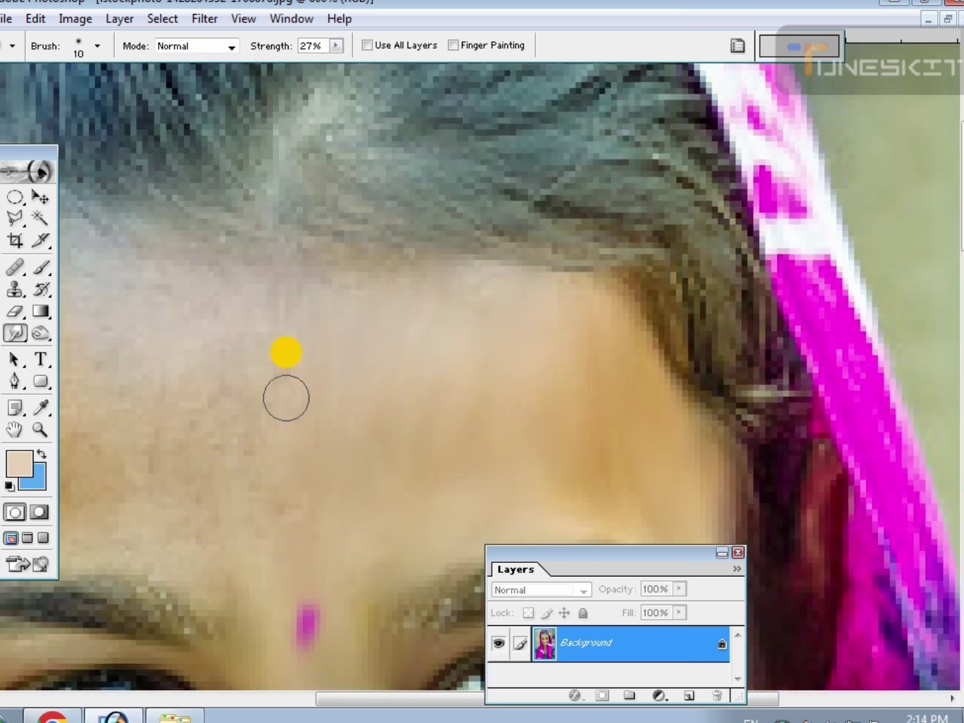
{"action": "key", "text": "space"}
{"action": "left_click_drag", "start_coordinate": [309, 463], "coordinate": [409, 448]}
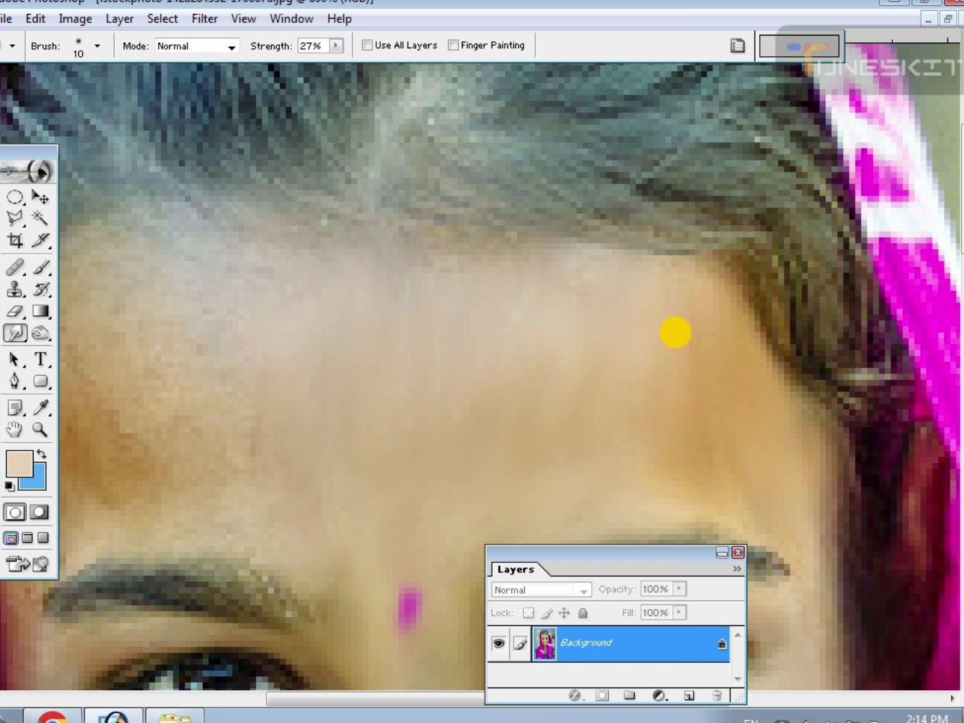
Set the smudge brush size to 9 and smooth the upper forehead opposite the earring, along the hairline.
{"action": "key", "text": "space"}
{"action": "left_click_drag", "start_coordinate": [248, 402], "coordinate": [455, 330]}
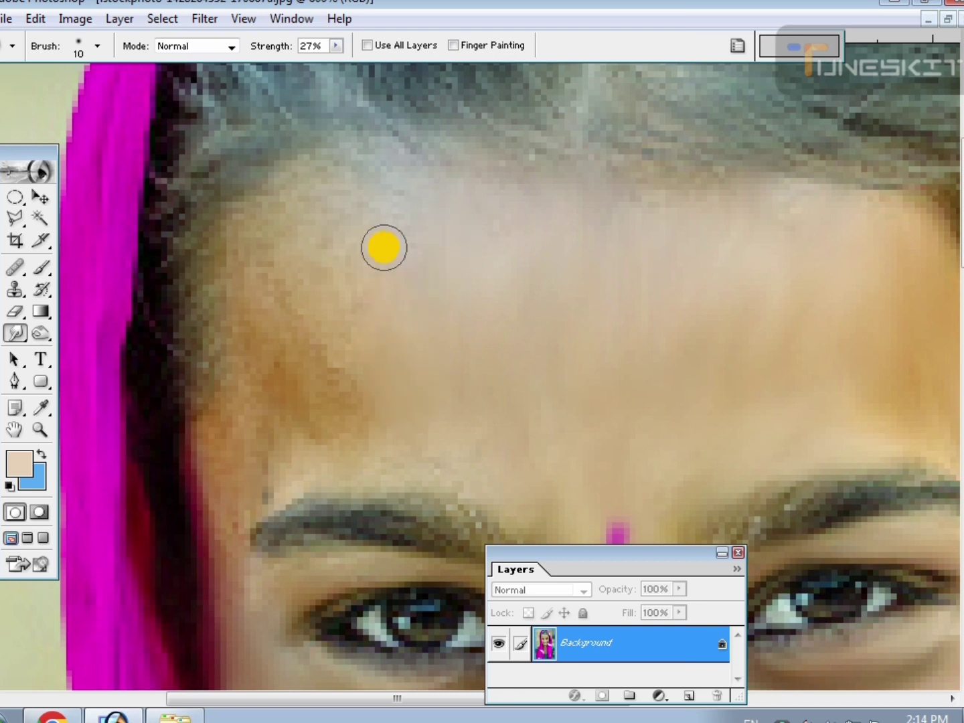
{"action": "key", "text": "]"}
{"action": "key", "text": "]"}
{"action": "left_click_drag", "start_coordinate": [383, 245], "coordinate": [402, 263]}
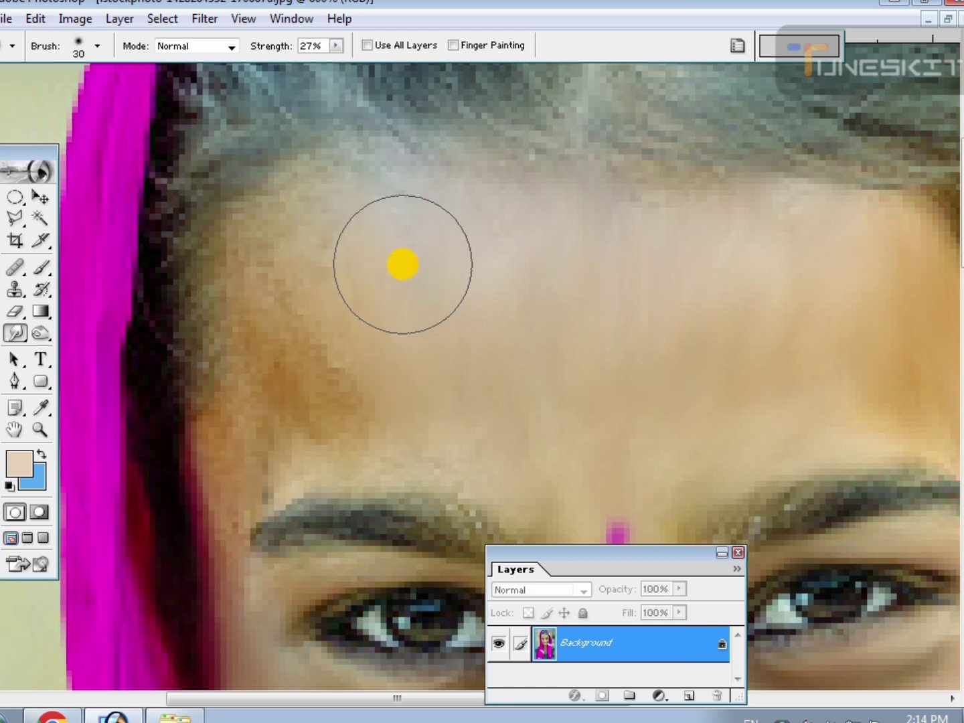
{"action": "key", "text": "["}
{"action": "key", "text": "["}
{"action": "left_click_drag", "start_coordinate": [339, 262], "coordinate": [415, 396]}
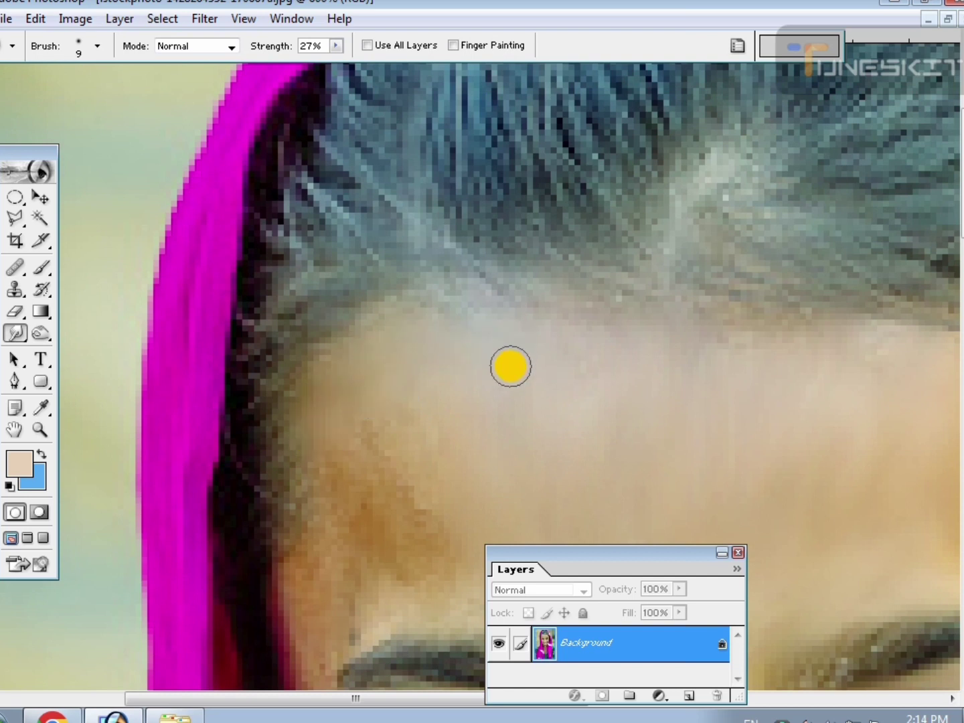
Smudge the brown forehead patch and the temple opposite the earring smooth, around the outer end of the eyebrow.
{"action": "mouse_move", "coordinate": [510, 366]}
{"action": "left_mouse_down"}
{"action": "mouse_move", "coordinate": [396, 420]}
{"action": "mouse_move", "coordinate": [352, 452]}
{"action": "mouse_move", "coordinate": [429, 463]}
{"action": "mouse_move", "coordinate": [389, 487]}
{"action": "mouse_move", "coordinate": [427, 344]}
{"action": "left_mouse_up"}
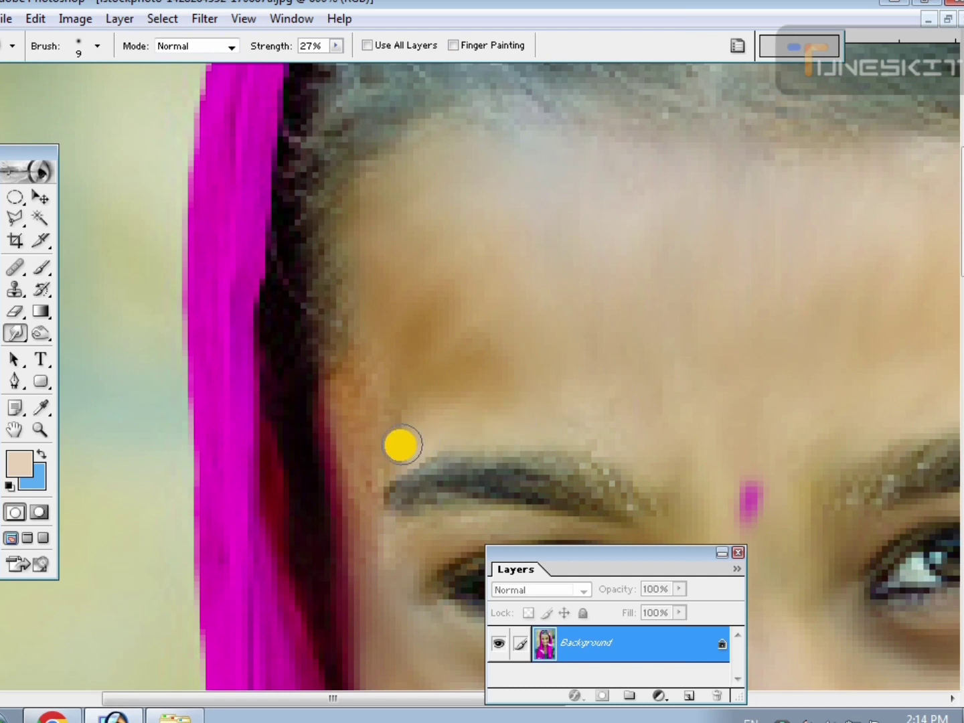
{"action": "mouse_move", "coordinate": [403, 445]}
{"action": "left_mouse_down"}
{"action": "mouse_move", "coordinate": [355, 401]}
{"action": "mouse_move", "coordinate": [346, 408]}
{"action": "mouse_move", "coordinate": [351, 437]}
{"action": "left_mouse_up"}
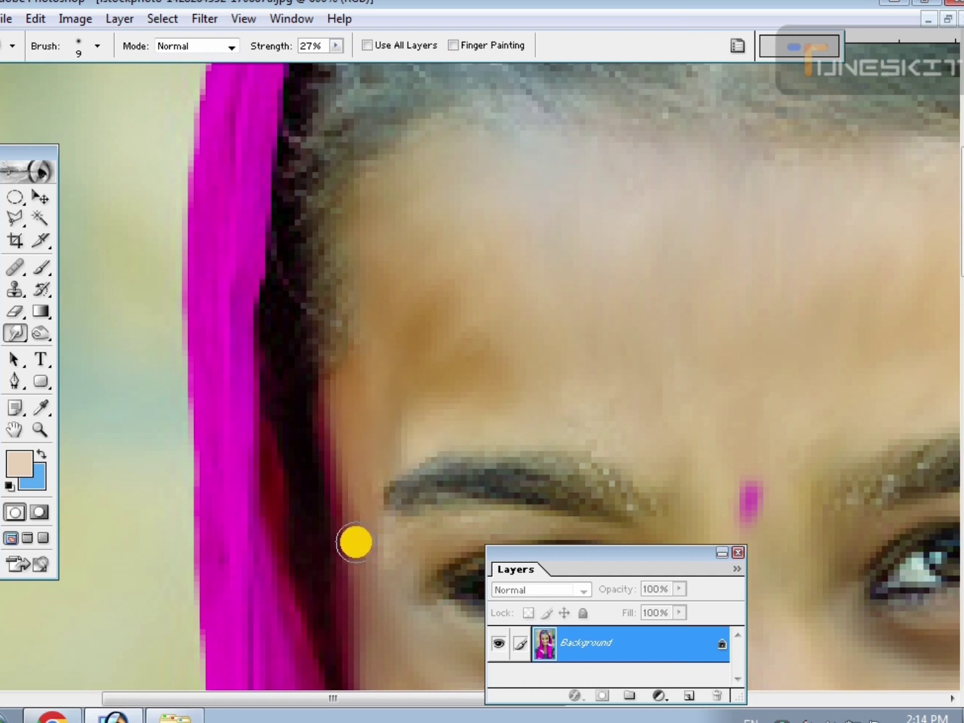
{"action": "left_click_drag", "start_coordinate": [359, 549], "coordinate": [345, 401]}
{"action": "left_click_drag", "start_coordinate": [368, 462], "coordinate": [322, 371]}
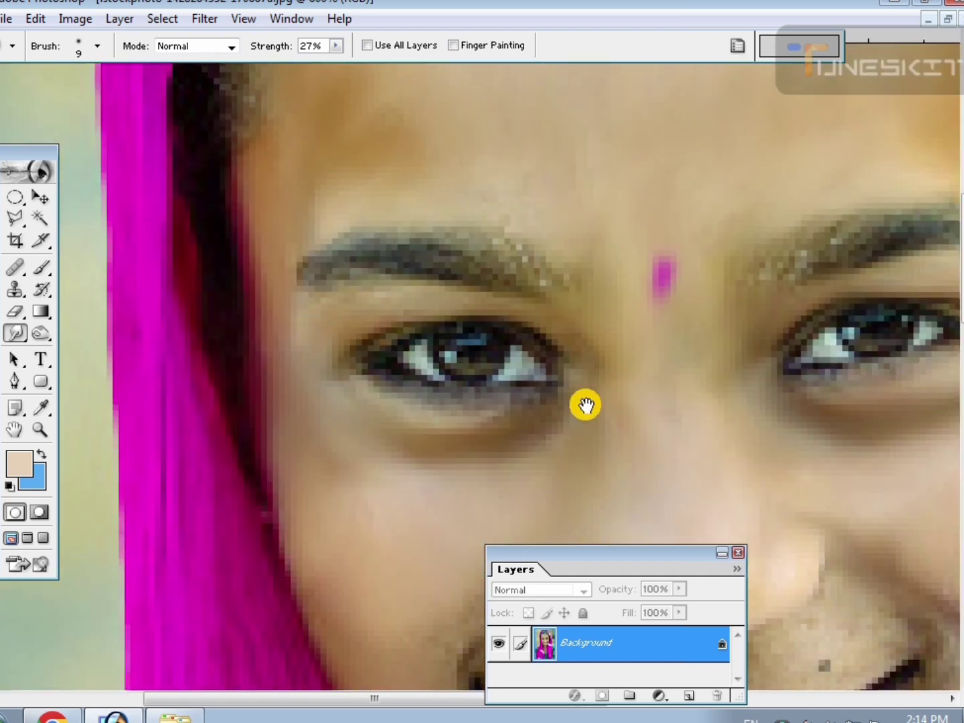
Smudge the skin smooth between the nose and the upper lip, across to both corners of the mouth.
{"action": "left_click_drag", "start_coordinate": [661, 458], "coordinate": [606, 361]}
{"action": "left_click_drag", "start_coordinate": [672, 429], "coordinate": [434, 263]}
{"action": "key", "text": "ctrl+minus"}
{"action": "key", "text": "ctrl+minus"}
{"action": "key", "text": "ctrl+minus"}
{"action": "key", "text": "ctrl+minus"}
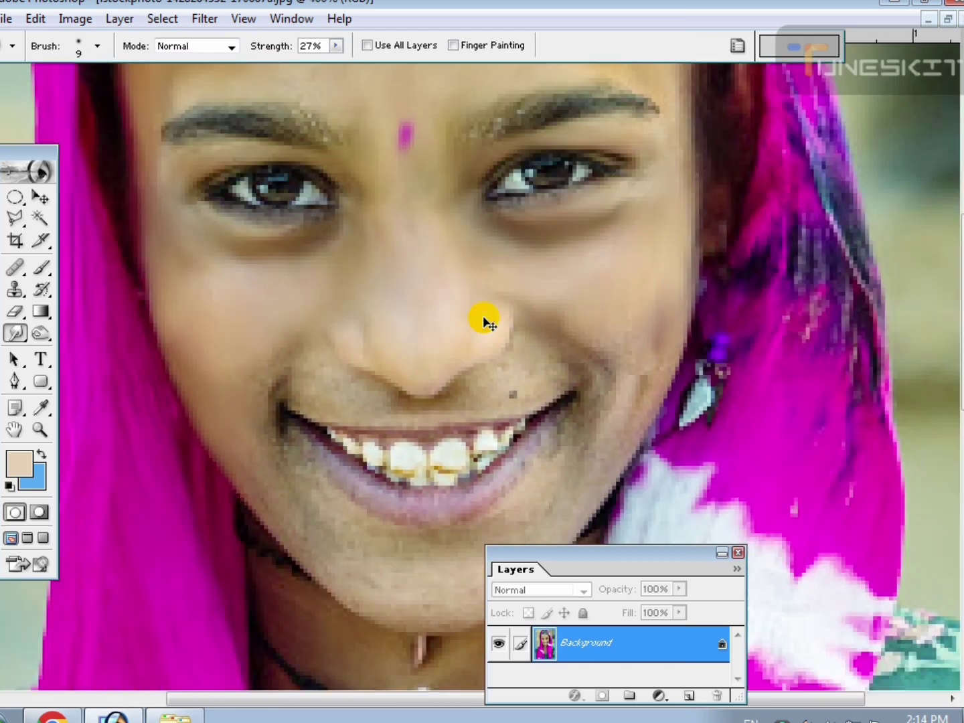
{"action": "key", "text": "ctrl+plus"}
{"action": "key", "text": "ctrl+plus"}
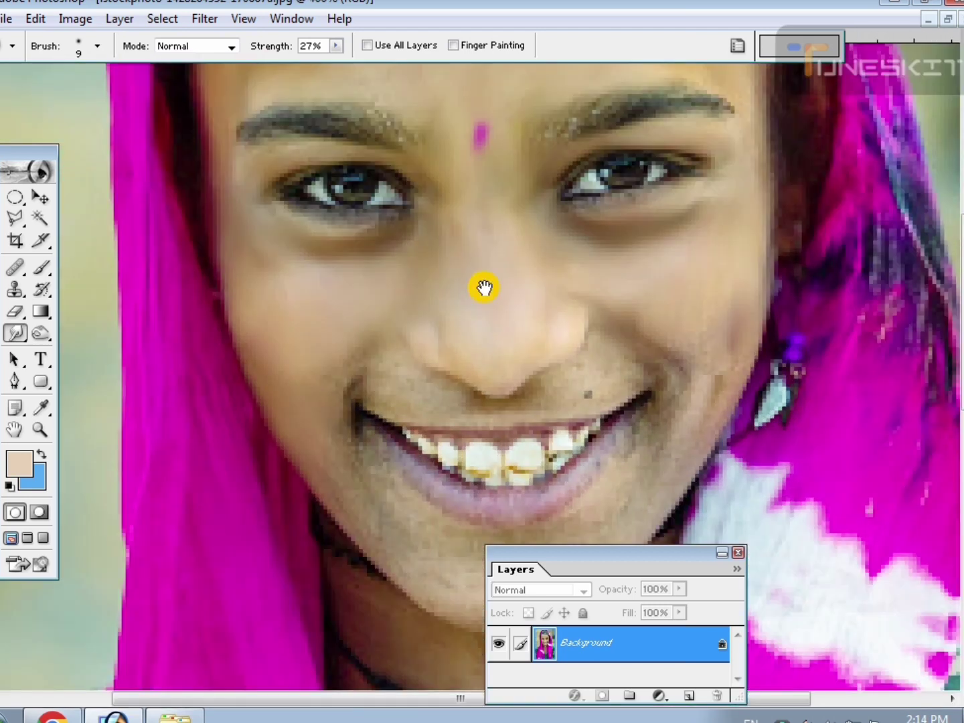
{"action": "left_click_drag", "start_coordinate": [485, 288], "coordinate": [482, 310]}
{"action": "key", "text": "ctrl+plus"}
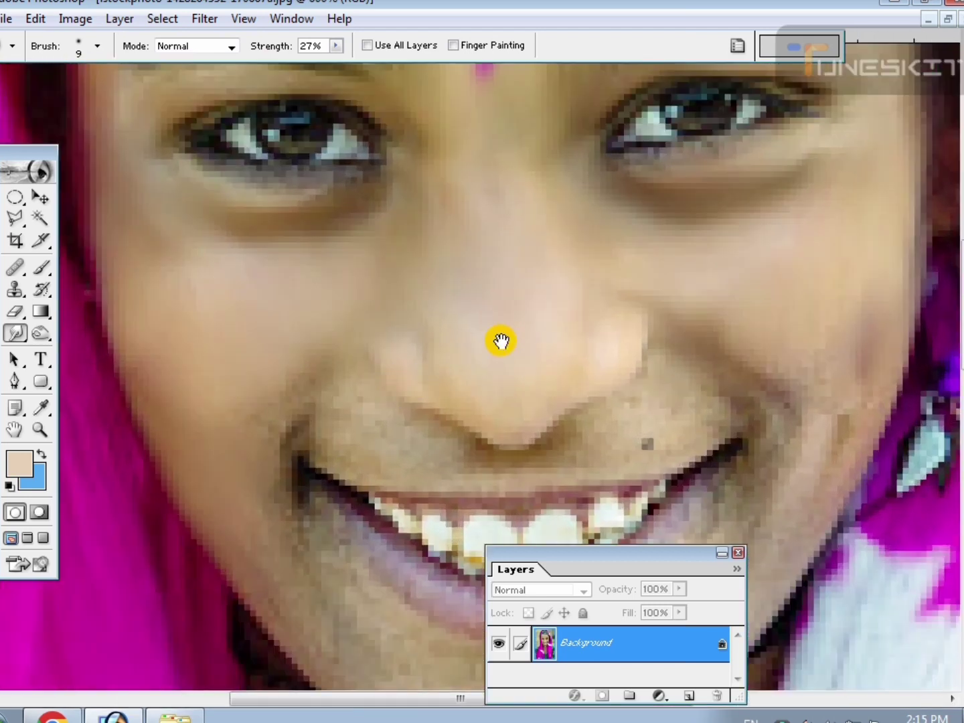
{"action": "left_click_drag", "start_coordinate": [431, 381], "coordinate": [335, 426]}
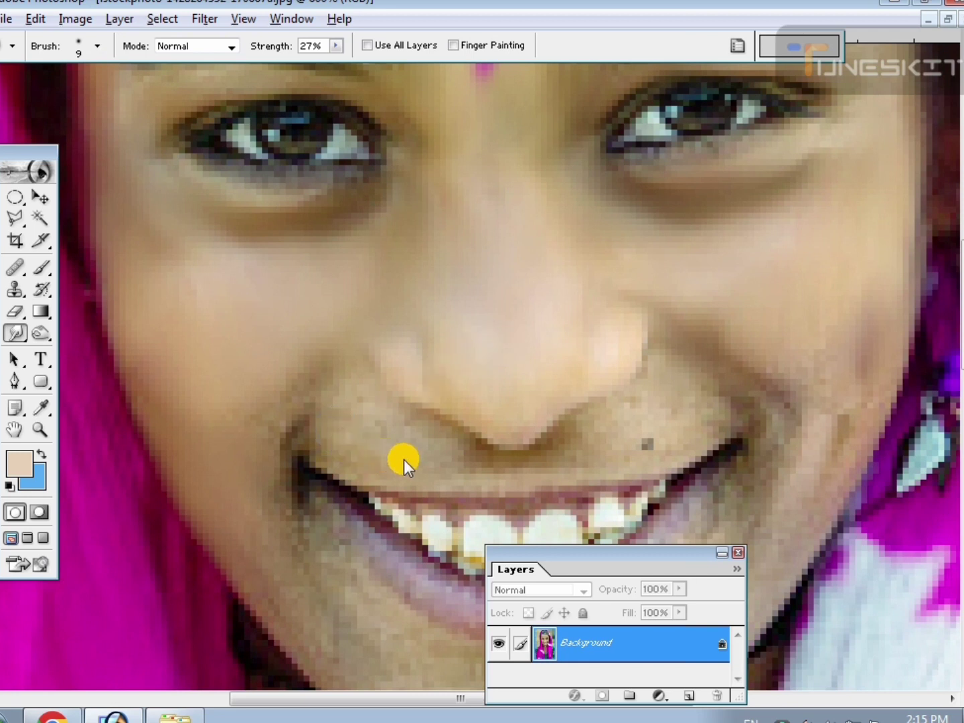
{"action": "mouse_move", "coordinate": [404, 459]}
{"action": "left_mouse_down"}
{"action": "mouse_move", "coordinate": [381, 448]}
{"action": "mouse_move", "coordinate": [379, 438]}
{"action": "mouse_move", "coordinate": [391, 432]}
{"action": "mouse_move", "coordinate": [339, 372]}
{"action": "mouse_move", "coordinate": [323, 429]}
{"action": "mouse_move", "coordinate": [330, 375]}
{"action": "mouse_move", "coordinate": [283, 402]}
{"action": "mouse_move", "coordinate": [302, 399]}
{"action": "mouse_move", "coordinate": [283, 444]}
{"action": "mouse_move", "coordinate": [290, 511]}
{"action": "mouse_move", "coordinate": [381, 455]}
{"action": "mouse_move", "coordinate": [546, 467]}
{"action": "mouse_move", "coordinate": [581, 449]}
{"action": "mouse_move", "coordinate": [659, 372]}
{"action": "mouse_move", "coordinate": [671, 390]}
{"action": "mouse_move", "coordinate": [728, 401]}
{"action": "mouse_move", "coordinate": [693, 377]}
{"action": "mouse_move", "coordinate": [722, 370]}
{"action": "mouse_move", "coordinate": [745, 400]}
{"action": "mouse_move", "coordinate": [684, 341]}
{"action": "mouse_move", "coordinate": [820, 400]}
{"action": "mouse_move", "coordinate": [843, 340]}
{"action": "left_mouse_up"}
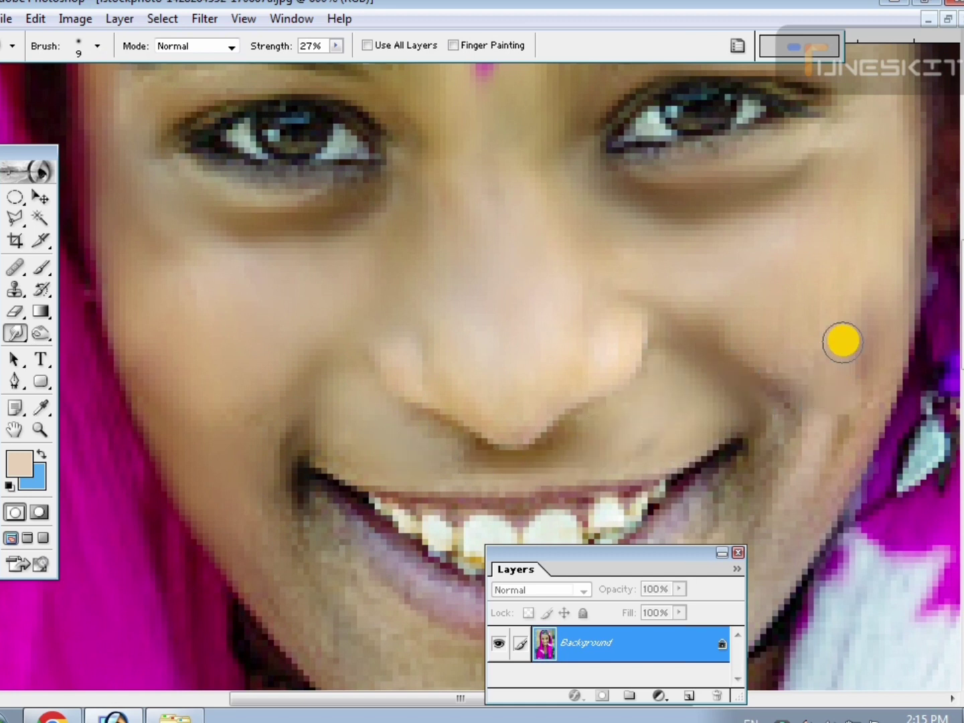
Smudge the skin smooth around the mouth corners, below the lower lip and over the chin.
{"action": "left_click_drag", "start_coordinate": [797, 401], "coordinate": [699, 225]}
{"action": "mouse_move", "coordinate": [727, 282]}
{"action": "left_mouse_down"}
{"action": "mouse_move", "coordinate": [688, 373]}
{"action": "mouse_move", "coordinate": [710, 314]}
{"action": "mouse_move", "coordinate": [684, 307]}
{"action": "mouse_move", "coordinate": [695, 266]}
{"action": "mouse_move", "coordinate": [694, 331]}
{"action": "mouse_move", "coordinate": [756, 209]}
{"action": "mouse_move", "coordinate": [755, 238]}
{"action": "mouse_move", "coordinate": [642, 391]}
{"action": "mouse_move", "coordinate": [644, 334]}
{"action": "mouse_move", "coordinate": [628, 357]}
{"action": "mouse_move", "coordinate": [638, 344]}
{"action": "mouse_move", "coordinate": [627, 383]}
{"action": "mouse_move", "coordinate": [657, 335]}
{"action": "mouse_move", "coordinate": [614, 448]}
{"action": "mouse_move", "coordinate": [639, 476]}
{"action": "mouse_move", "coordinate": [553, 534]}
{"action": "mouse_move", "coordinate": [647, 429]}
{"action": "mouse_move", "coordinate": [623, 421]}
{"action": "mouse_move", "coordinate": [498, 492]}
{"action": "mouse_move", "coordinate": [612, 369]}
{"action": "mouse_move", "coordinate": [651, 375]}
{"action": "mouse_move", "coordinate": [612, 404]}
{"action": "mouse_move", "coordinate": [618, 452]}
{"action": "mouse_move", "coordinate": [569, 498]}
{"action": "mouse_move", "coordinate": [464, 475]}
{"action": "mouse_move", "coordinate": [374, 389]}
{"action": "mouse_move", "coordinate": [376, 408]}
{"action": "mouse_move", "coordinate": [341, 389]}
{"action": "mouse_move", "coordinate": [374, 455]}
{"action": "mouse_move", "coordinate": [386, 447]}
{"action": "mouse_move", "coordinate": [335, 356]}
{"action": "mouse_move", "coordinate": [342, 407]}
{"action": "mouse_move", "coordinate": [300, 357]}
{"action": "mouse_move", "coordinate": [362, 457]}
{"action": "mouse_move", "coordinate": [372, 392]}
{"action": "mouse_move", "coordinate": [341, 320]}
{"action": "mouse_move", "coordinate": [431, 437]}
{"action": "mouse_move", "coordinate": [417, 401]}
{"action": "mouse_move", "coordinate": [454, 432]}
{"action": "mouse_move", "coordinate": [646, 433]}
{"action": "mouse_move", "coordinate": [526, 444]}
{"action": "mouse_move", "coordinate": [634, 428]}
{"action": "mouse_move", "coordinate": [731, 312]}
{"action": "mouse_move", "coordinate": [648, 391]}
{"action": "left_mouse_up"}
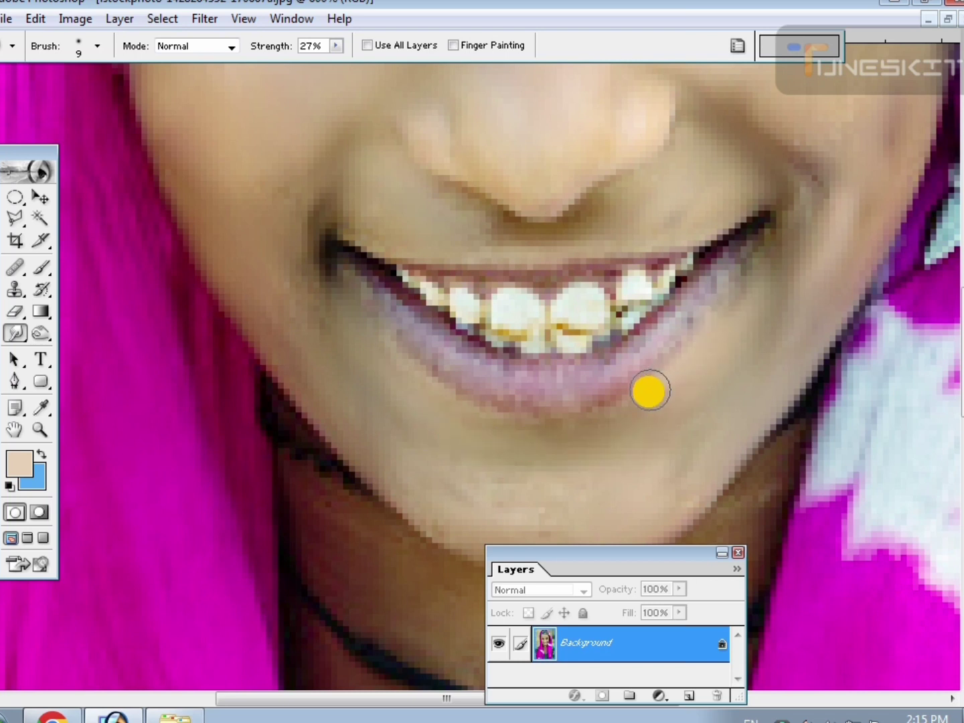
{"action": "left_click_drag", "start_coordinate": [381, 340], "coordinate": [352, 417]}
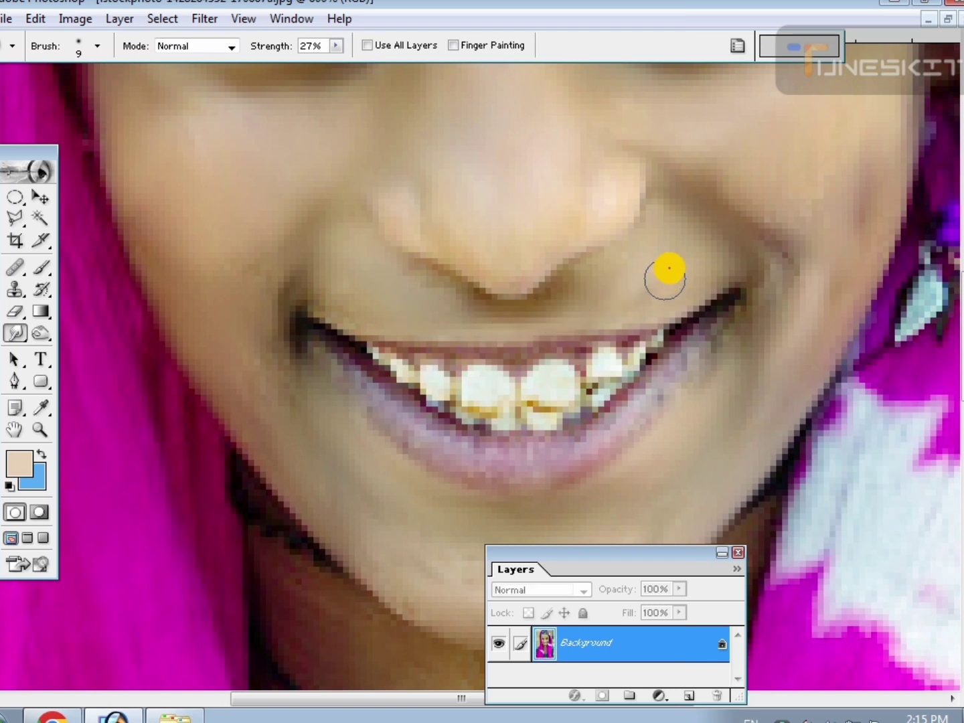
Smudge the neck skin smooth between the chin and the black necklace.
{"action": "scroll", "coordinate": [612, 349], "scroll_direction": "down", "scroll_amount": 5}
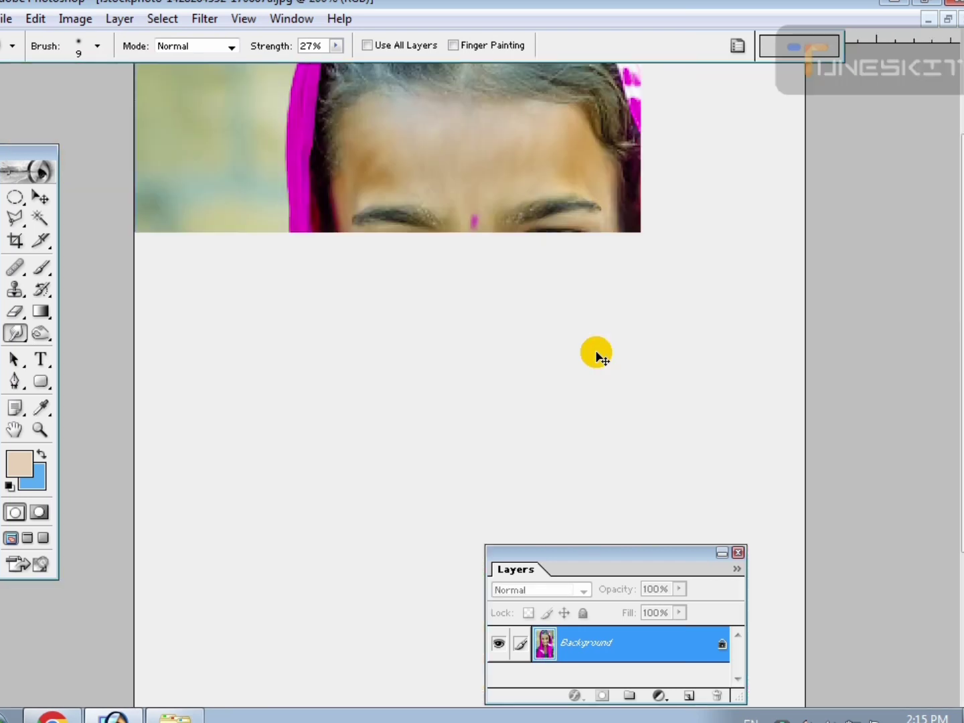
{"action": "scroll", "coordinate": [598, 353], "scroll_direction": "up", "scroll_amount": 3}
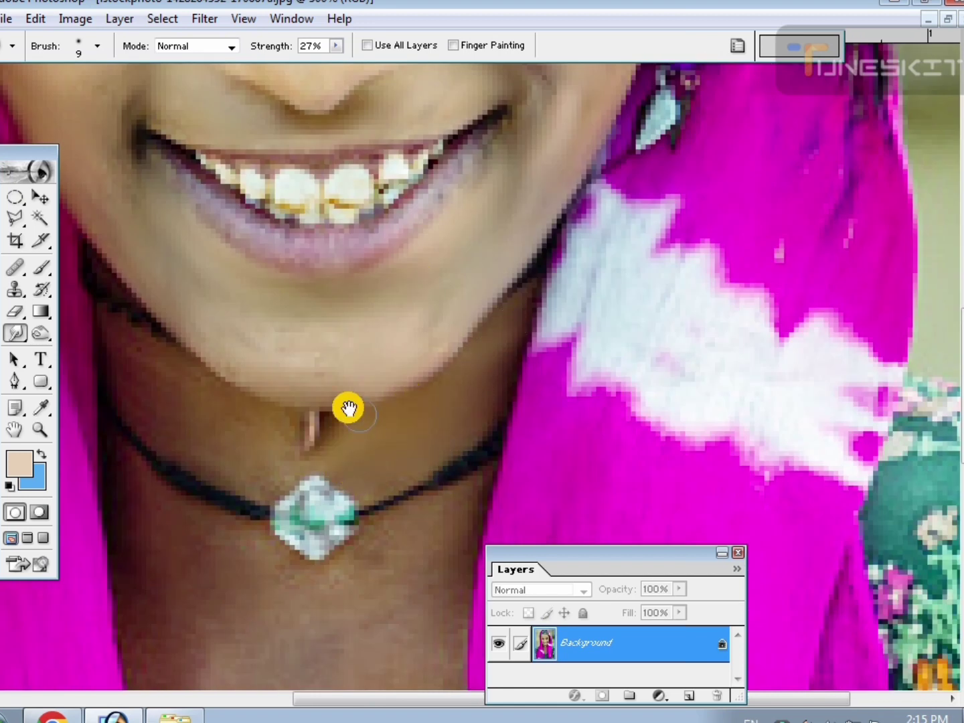
{"action": "scroll", "coordinate": [362, 409], "scroll_direction": "left", "scroll_amount": 3}
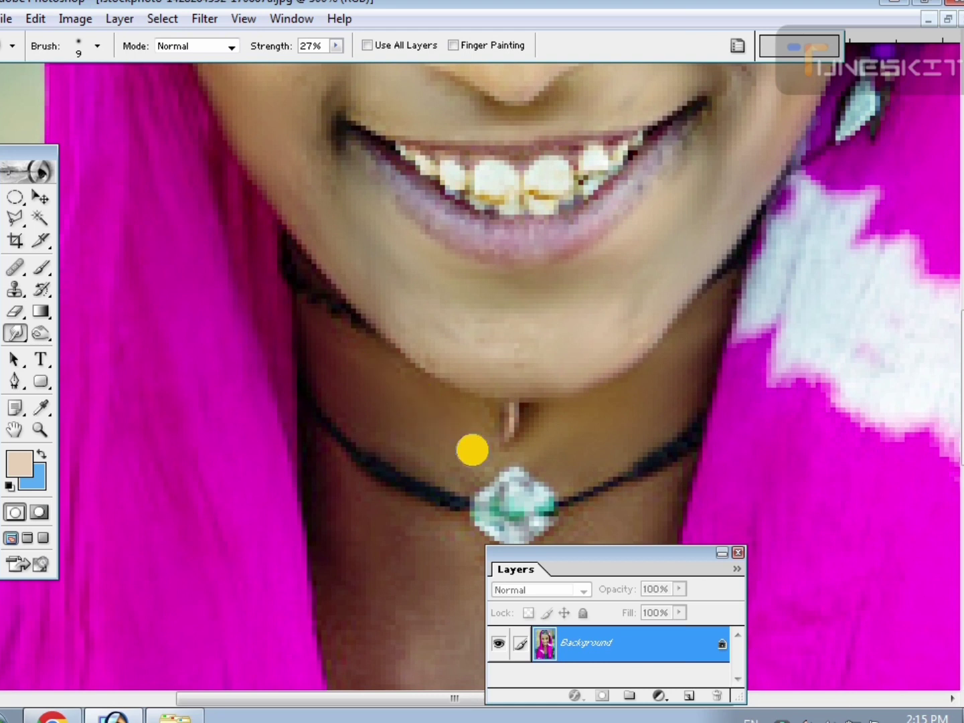
{"action": "scroll", "coordinate": [364, 452], "scroll_direction": "down", "scroll_amount": 2}
{"action": "scroll", "coordinate": [335, 485], "scroll_direction": "down", "scroll_amount": 3}
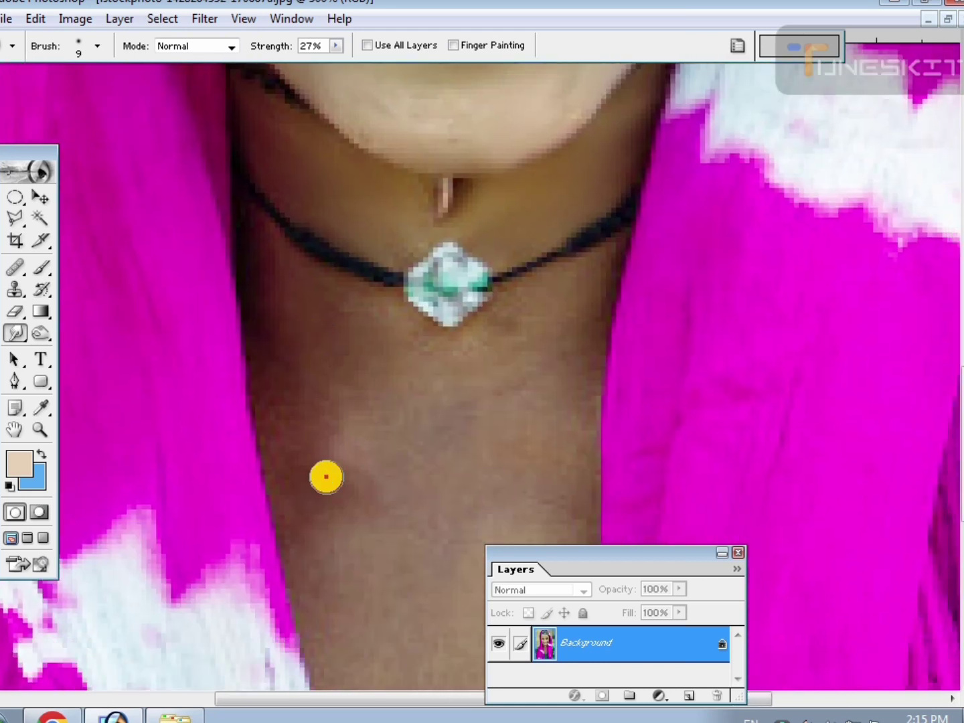
Set the smudge brush size to 20 and smooth the skin from below the necklace pendant down to the green neckline.
{"action": "key", "text": "bracketright"}
{"action": "mouse_move", "coordinate": [337, 396]}
{"action": "left_mouse_down"}
{"action": "mouse_move", "coordinate": [301, 418]}
{"action": "mouse_move", "coordinate": [429, 579]}
{"action": "mouse_move", "coordinate": [392, 404]}
{"action": "mouse_move", "coordinate": [506, 411]}
{"action": "left_mouse_up"}
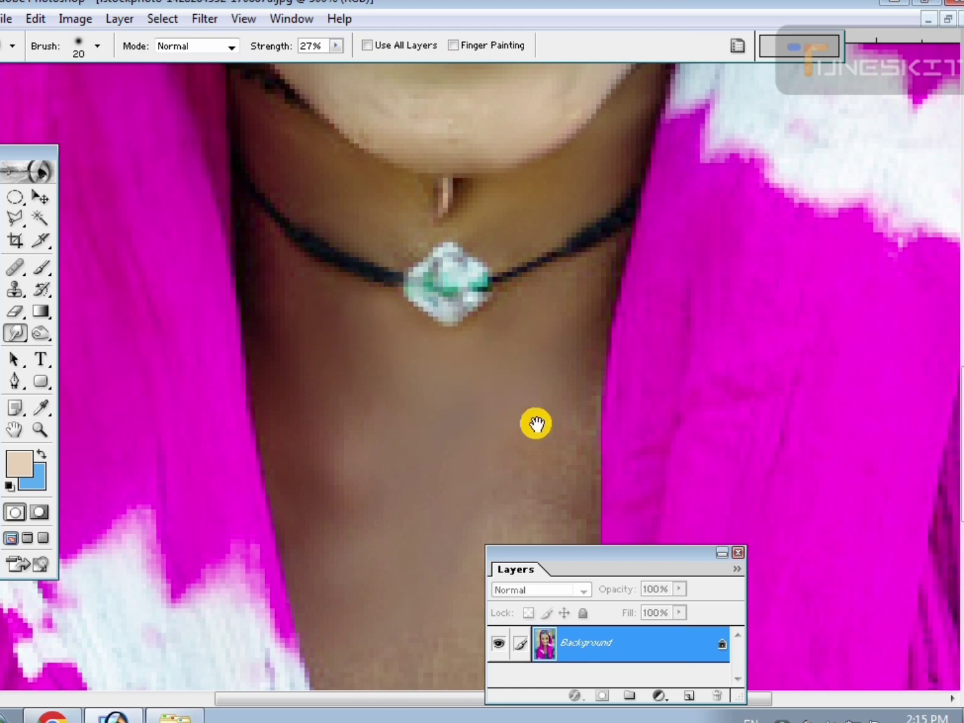
{"action": "scroll", "coordinate": [500, 382], "scroll_direction": "down", "scroll_amount": 4}
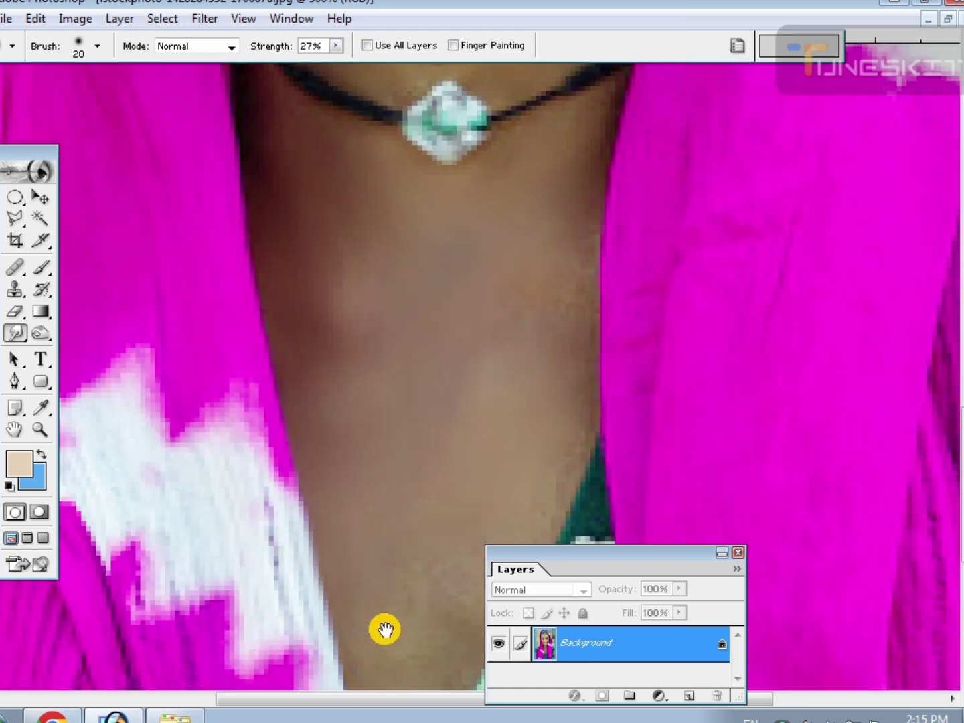
{"action": "mouse_move", "coordinate": [388, 596]}
{"action": "left_mouse_down"}
{"action": "mouse_move", "coordinate": [349, 458]}
{"action": "mouse_move", "coordinate": [361, 526]}
{"action": "left_mouse_up"}
{"action": "left_click_drag", "start_coordinate": [361, 459], "coordinate": [372, 475]}
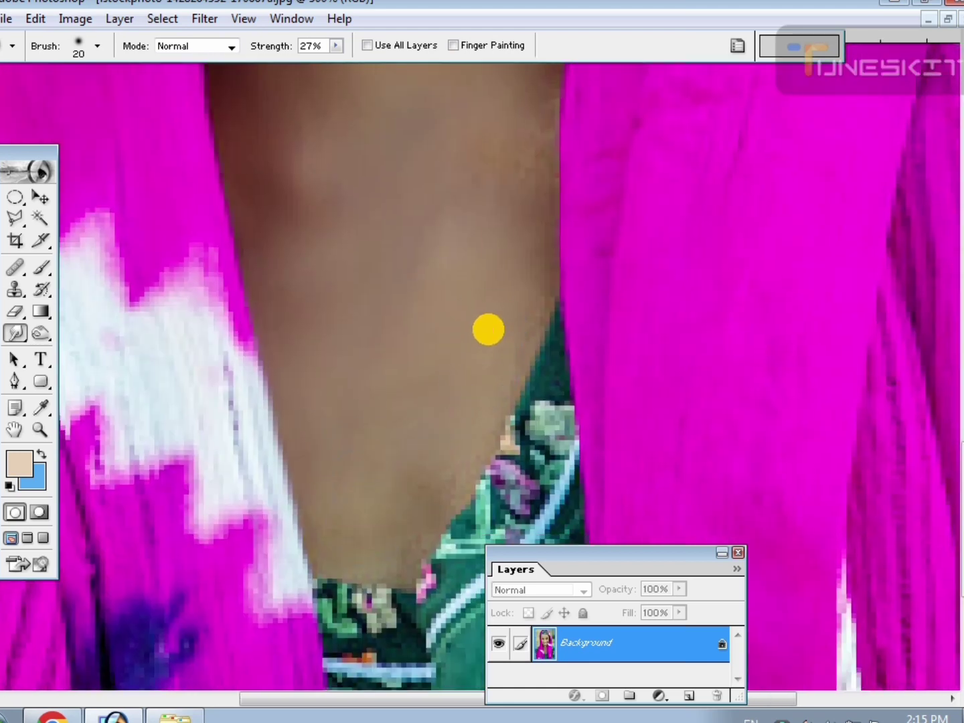
{"action": "left_click_drag", "start_coordinate": [526, 160], "coordinate": [442, 505]}
{"action": "left_click_drag", "start_coordinate": [503, 205], "coordinate": [537, 513]}
{"action": "left_click_drag", "start_coordinate": [520, 382], "coordinate": [532, 519]}
Brighten the image with an RGB Curves adjustment that raises the midtones from input 115 to output 147.
{"action": "key", "text": "ctrl+m"}
{"action": "left_click_drag", "start_coordinate": [673, 250], "coordinate": [673, 238]}
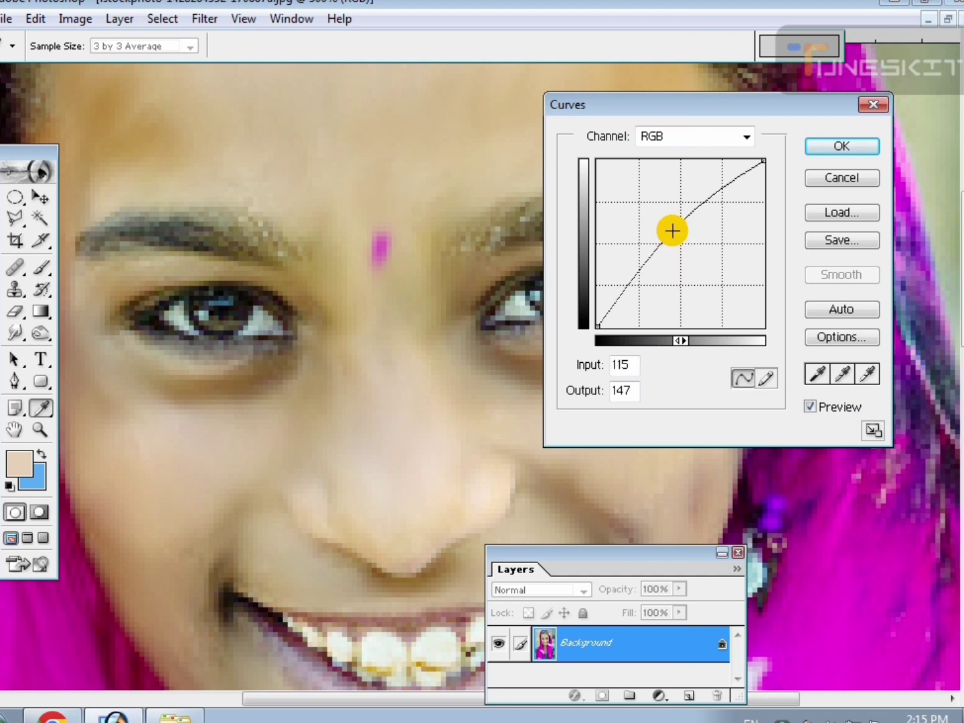
{"action": "key", "text": "Return"}
Reduce the Smudge tool strength to 18% and softly blend the skin on the nose, cheeks and chin again.
{"action": "key", "text": "r"}
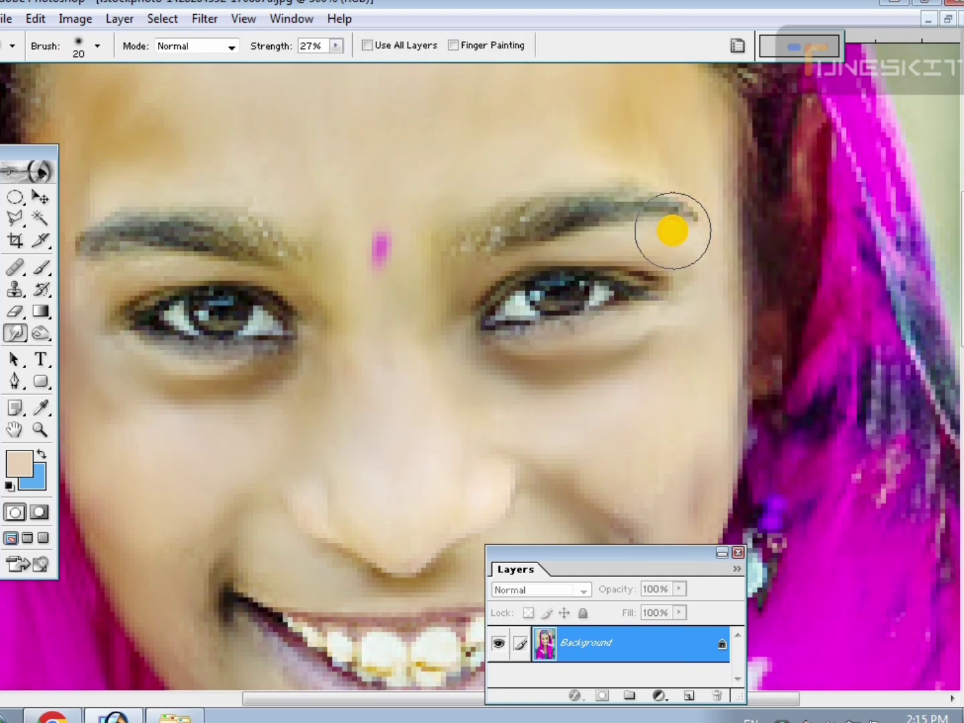
{"action": "left_click", "coordinate": [337, 45]}
{"action": "left_click_drag", "start_coordinate": [330, 64], "coordinate": [327, 63]}
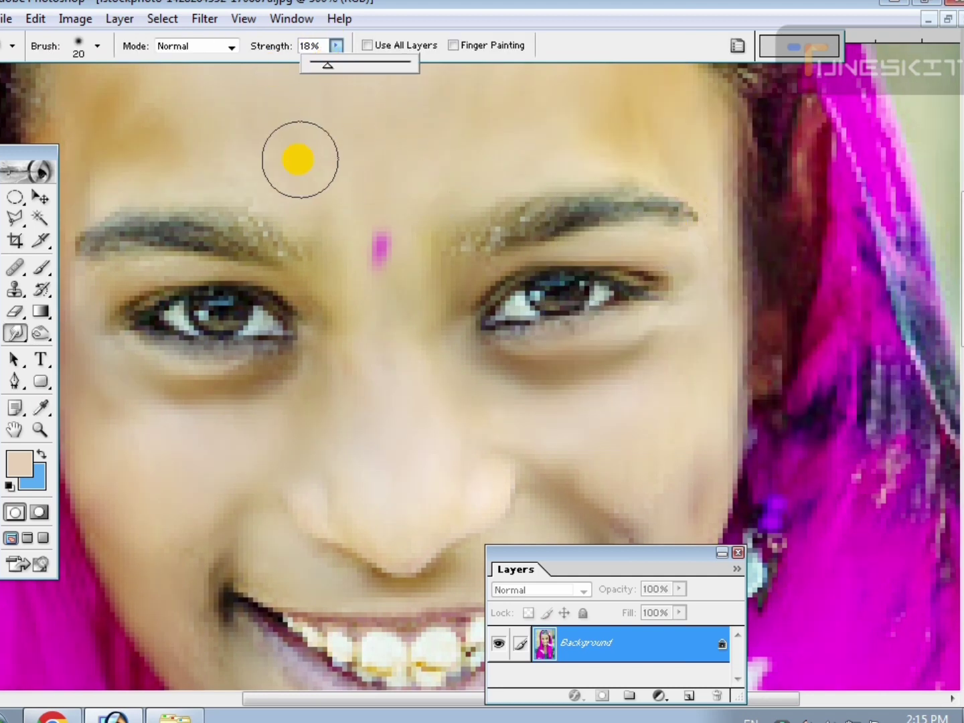
{"action": "left_click", "coordinate": [404, 409]}
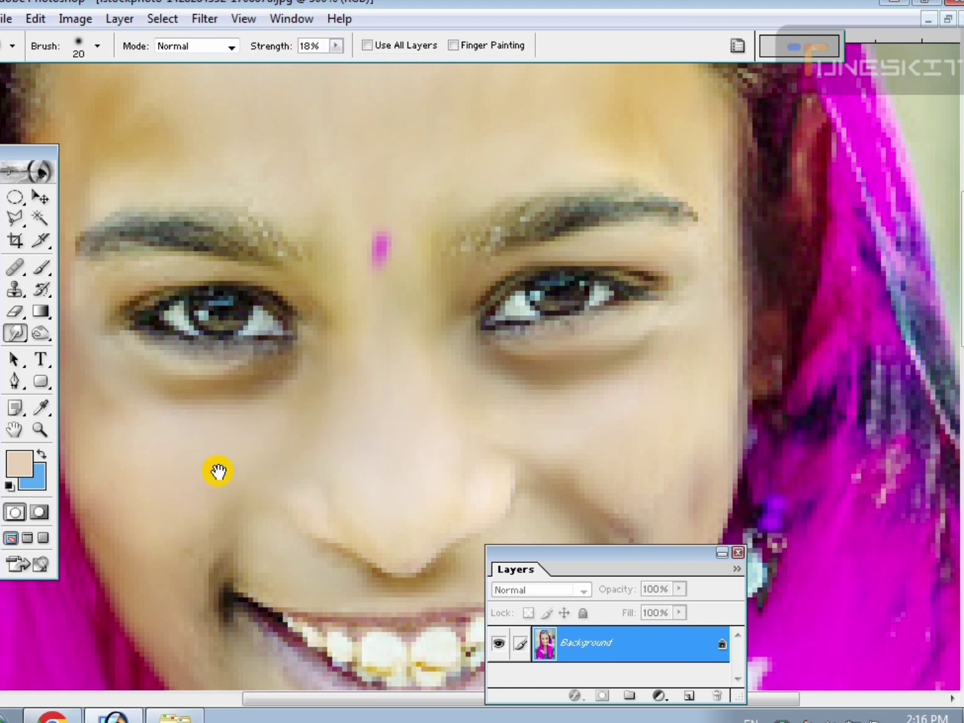
{"action": "left_click_drag", "start_coordinate": [219, 473], "coordinate": [319, 296]}
{"action": "left_click_drag", "start_coordinate": [353, 568], "coordinate": [133, 396]}
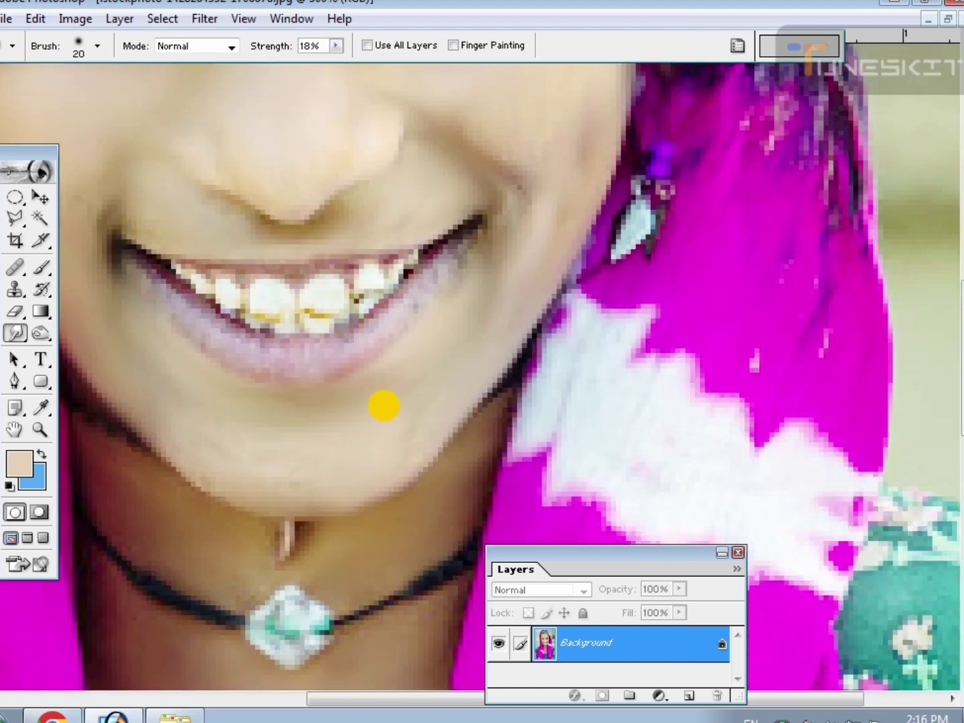
{"action": "left_click_drag", "start_coordinate": [474, 291], "coordinate": [407, 416]}
{"action": "left_click_drag", "start_coordinate": [482, 244], "coordinate": [489, 347]}
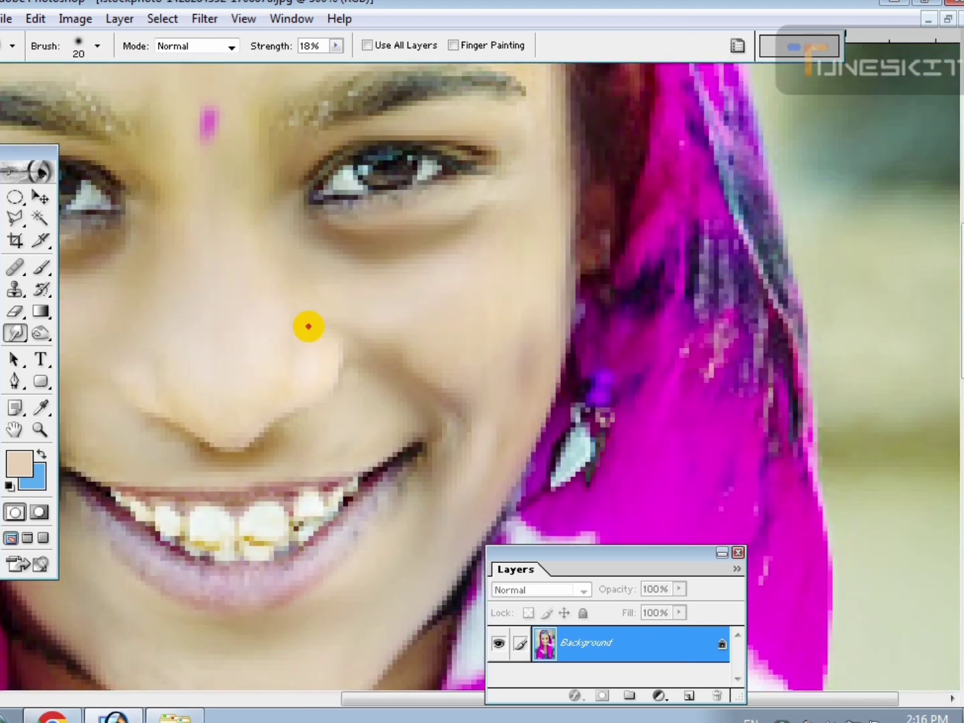
Darken the lash line of the eye on the image's left side with the Burn tool on midtones.
{"action": "left_click_drag", "start_coordinate": [294, 272], "coordinate": [549, 296]}
{"action": "key", "text": "ctrl+plus"}
{"action": "key", "text": "ctrl+plus"}
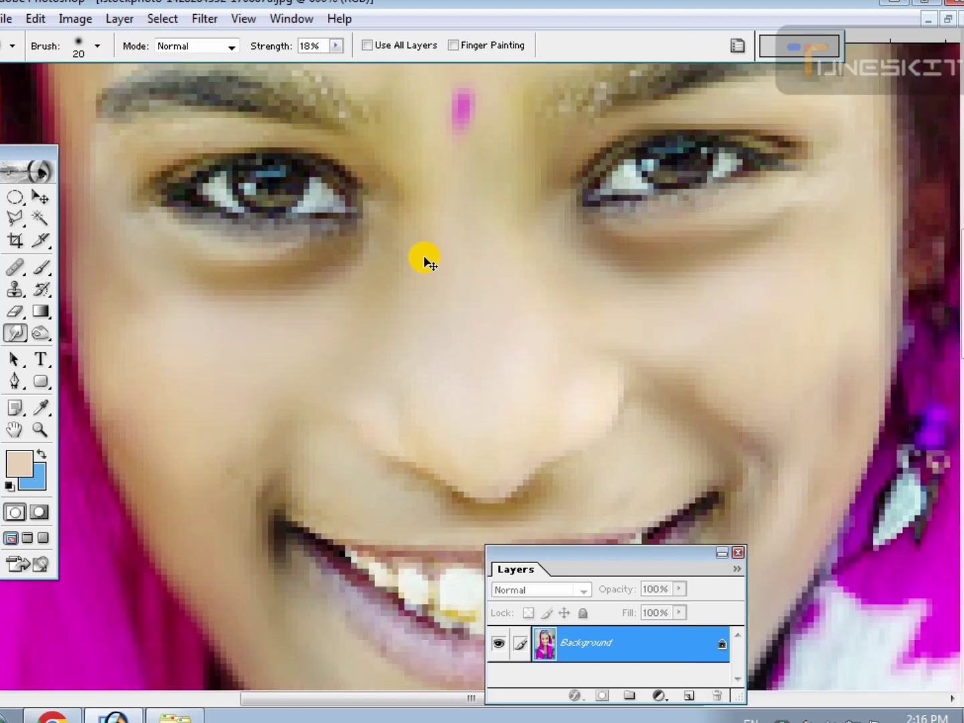
{"action": "left_click_drag", "start_coordinate": [401, 208], "coordinate": [596, 490]}
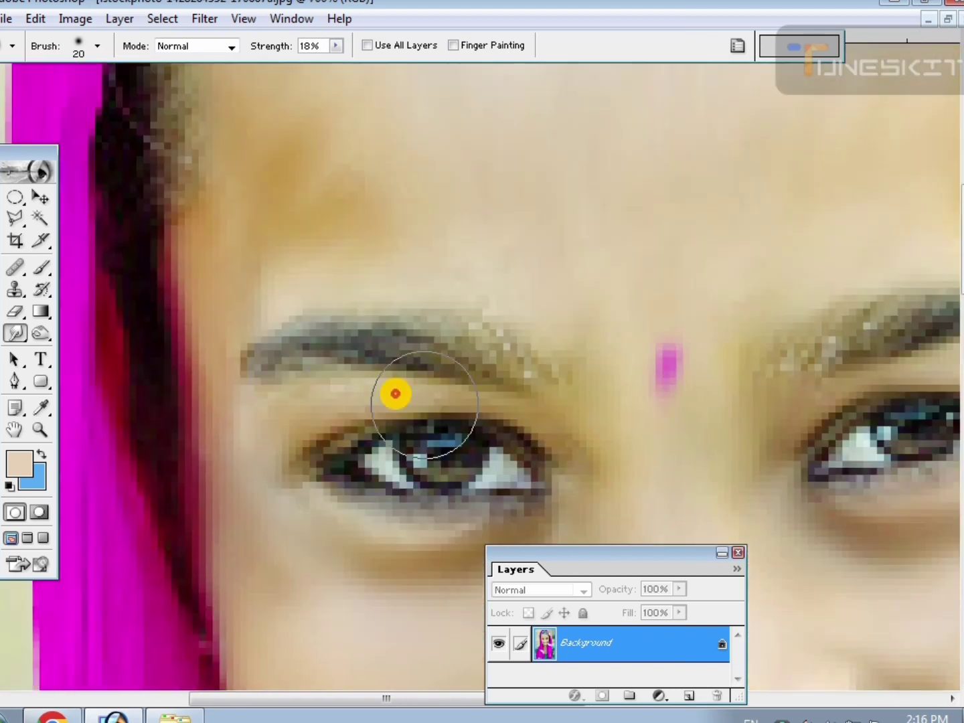
{"action": "left_click", "coordinate": [47, 336]}
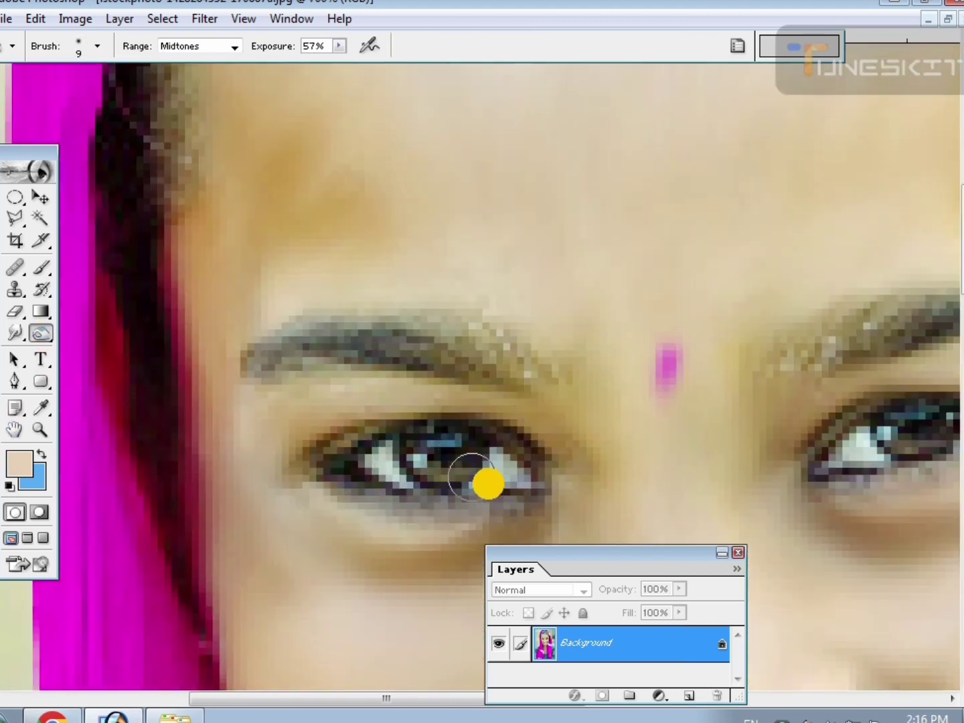
{"action": "mouse_move", "coordinate": [472, 479]}
{"action": "left_mouse_down"}
{"action": "mouse_move", "coordinate": [533, 495]}
{"action": "mouse_move", "coordinate": [466, 509]}
{"action": "mouse_move", "coordinate": [502, 510]}
{"action": "mouse_move", "coordinate": [526, 502]}
{"action": "mouse_move", "coordinate": [421, 510]}
{"action": "mouse_move", "coordinate": [317, 477]}
{"action": "mouse_move", "coordinate": [338, 449]}
{"action": "mouse_move", "coordinate": [435, 432]}
{"action": "mouse_move", "coordinate": [494, 432]}
{"action": "mouse_move", "coordinate": [551, 459]}
{"action": "left_mouse_up"}
Darken the eyebrow above that same eye using a Burn brush of size 10.
{"action": "key", "text": "bracketleft"}
{"action": "key", "text": "bracketleft"}
{"action": "key", "text": "bracketleft"}
{"action": "left_click", "coordinate": [479, 369]}
{"action": "key", "text": "bracketright"}
{"action": "key", "text": "bracketright"}
{"action": "mouse_move", "coordinate": [484, 370]}
{"action": "left_mouse_down"}
{"action": "mouse_move", "coordinate": [516, 373]}
{"action": "mouse_move", "coordinate": [506, 362]}
{"action": "mouse_move", "coordinate": [419, 341]}
{"action": "mouse_move", "coordinate": [336, 341]}
{"action": "mouse_move", "coordinate": [247, 369]}
{"action": "mouse_move", "coordinate": [442, 341]}
{"action": "mouse_move", "coordinate": [503, 362]}
{"action": "left_mouse_up"}
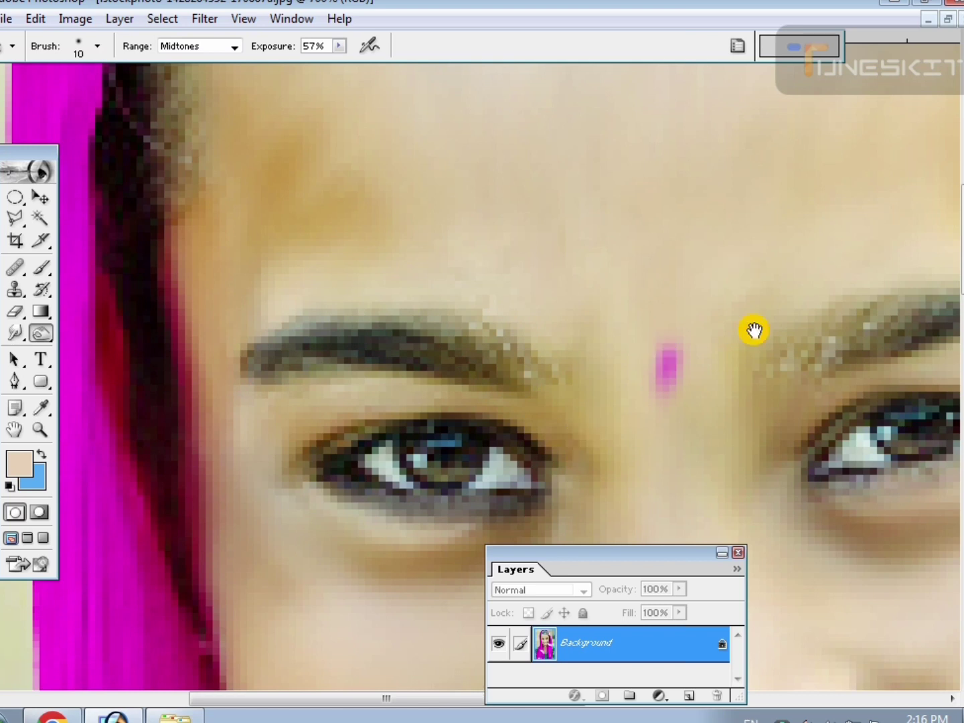
Darken the eyebrow and eye outline on the other side of the face with a size 7 Burn brush.
{"action": "mouse_move", "coordinate": [754, 330]}
{"action": "left_mouse_down"}
{"action": "mouse_move", "coordinate": [453, 311]}
{"action": "mouse_move", "coordinate": [482, 316]}
{"action": "mouse_move", "coordinate": [370, 336]}
{"action": "mouse_move", "coordinate": [270, 373]}
{"action": "mouse_move", "coordinate": [311, 357]}
{"action": "mouse_move", "coordinate": [570, 328]}
{"action": "mouse_move", "coordinate": [521, 316]}
{"action": "mouse_move", "coordinate": [354, 325]}
{"action": "mouse_move", "coordinate": [260, 365]}
{"action": "mouse_move", "coordinate": [288, 471]}
{"action": "mouse_move", "coordinate": [376, 472]}
{"action": "mouse_move", "coordinate": [298, 479]}
{"action": "mouse_move", "coordinate": [379, 486]}
{"action": "mouse_move", "coordinate": [460, 464]}
{"action": "mouse_move", "coordinate": [497, 441]}
{"action": "mouse_move", "coordinate": [493, 421]}
{"action": "mouse_move", "coordinate": [349, 416]}
{"action": "mouse_move", "coordinate": [297, 446]}
{"action": "mouse_move", "coordinate": [382, 458]}
{"action": "left_mouse_up"}
{"action": "key", "text": "bracketleft"}
{"action": "key", "text": "bracketleft"}
{"action": "key", "text": "bracketleft"}
{"action": "key", "text": "ctrl+minus"}
{"action": "key", "text": "ctrl+minus"}
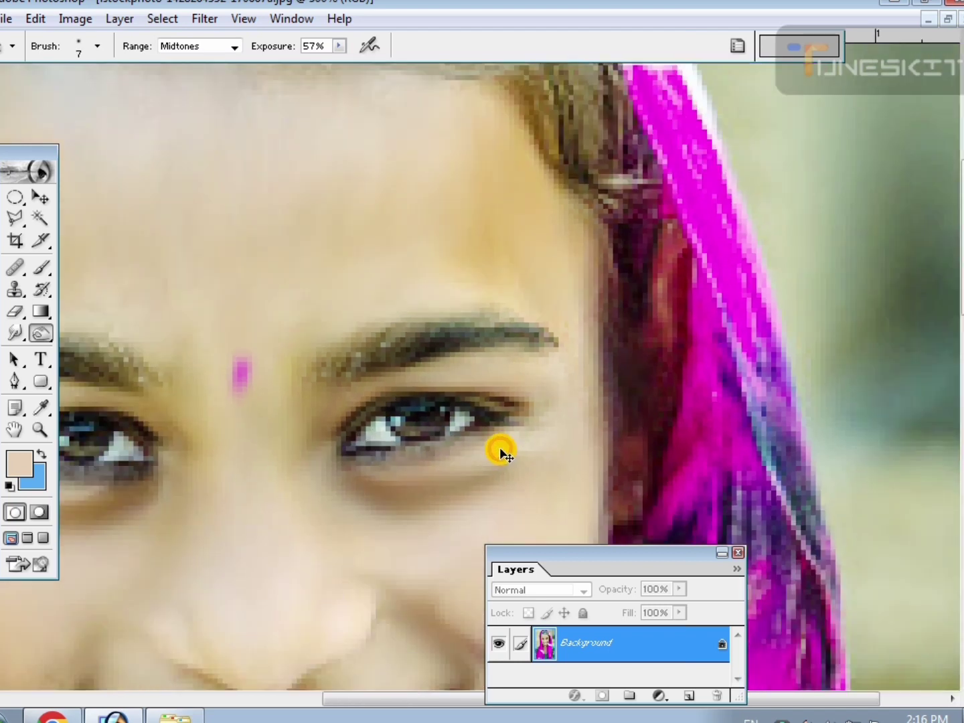
Paint sampled skin tone softly over the yellowish forehead patches and below the eye with the Brush tool.
{"action": "key", "text": "ctrl+minus"}
{"action": "key", "text": "ctrl+minus"}
{"action": "key", "text": "ctrl+minus"}
{"action": "left_click_drag", "start_coordinate": [510, 479], "coordinate": [512, 380]}
{"action": "key", "text": "ctrl+plus"}
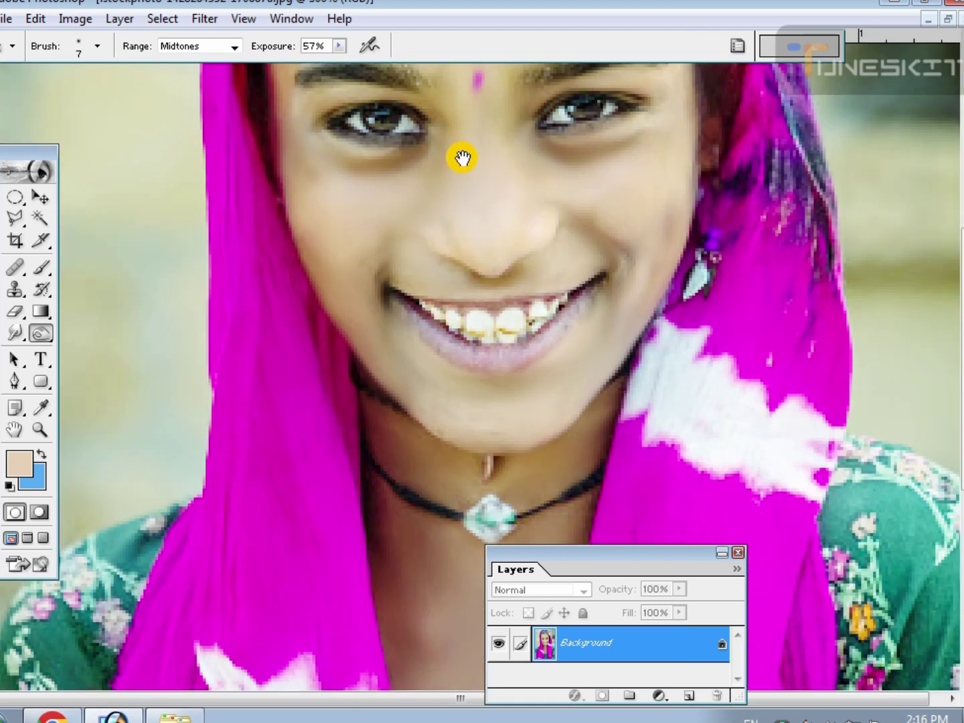
{"action": "scroll", "coordinate": [462, 158], "scroll_direction": "up", "scroll_amount": 5}
{"action": "left_click", "coordinate": [41, 268]}
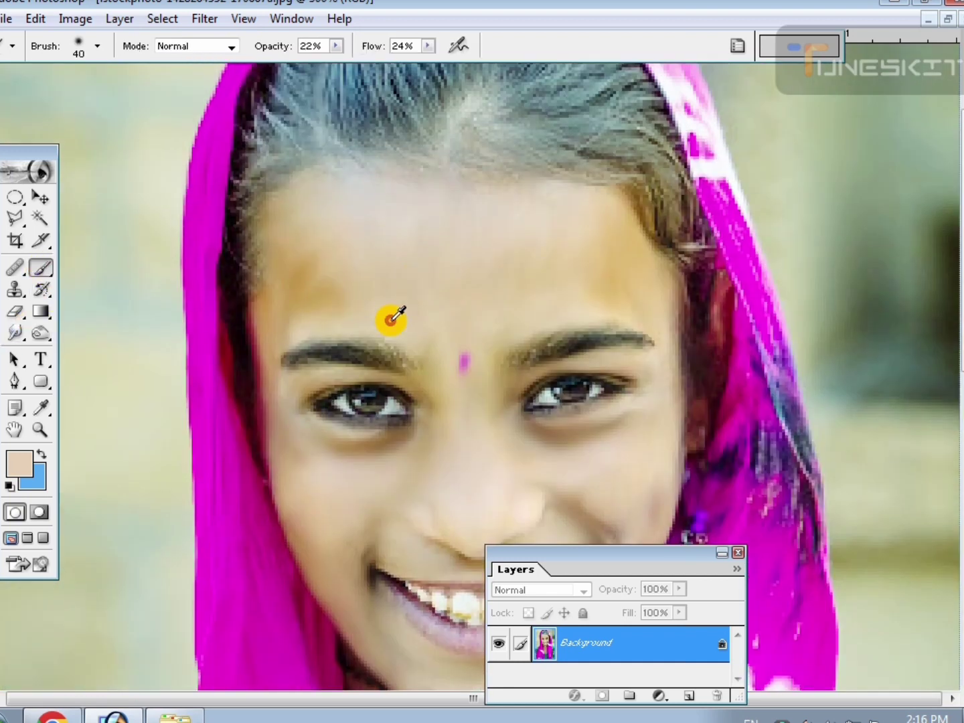
{"action": "mouse_move", "coordinate": [305, 301]}
{"action": "left_mouse_down"}
{"action": "mouse_move", "coordinate": [316, 328]}
{"action": "mouse_move", "coordinate": [399, 299]}
{"action": "mouse_move", "coordinate": [554, 297]}
{"action": "mouse_move", "coordinate": [553, 253]}
{"action": "left_mouse_up"}
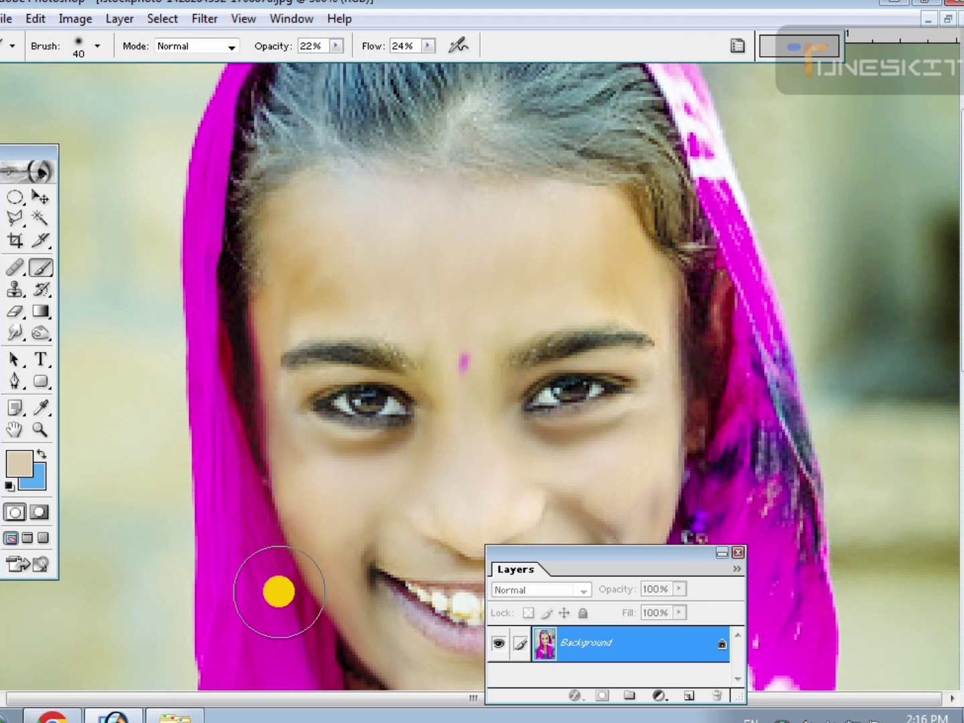
{"action": "left_click_drag", "start_coordinate": [316, 444], "coordinate": [315, 437]}
Set the foreground color to a bright magenta based on a sample from the headscarf.
{"action": "scroll", "coordinate": [383, 537], "scroll_direction": "down", "scroll_amount": 6}
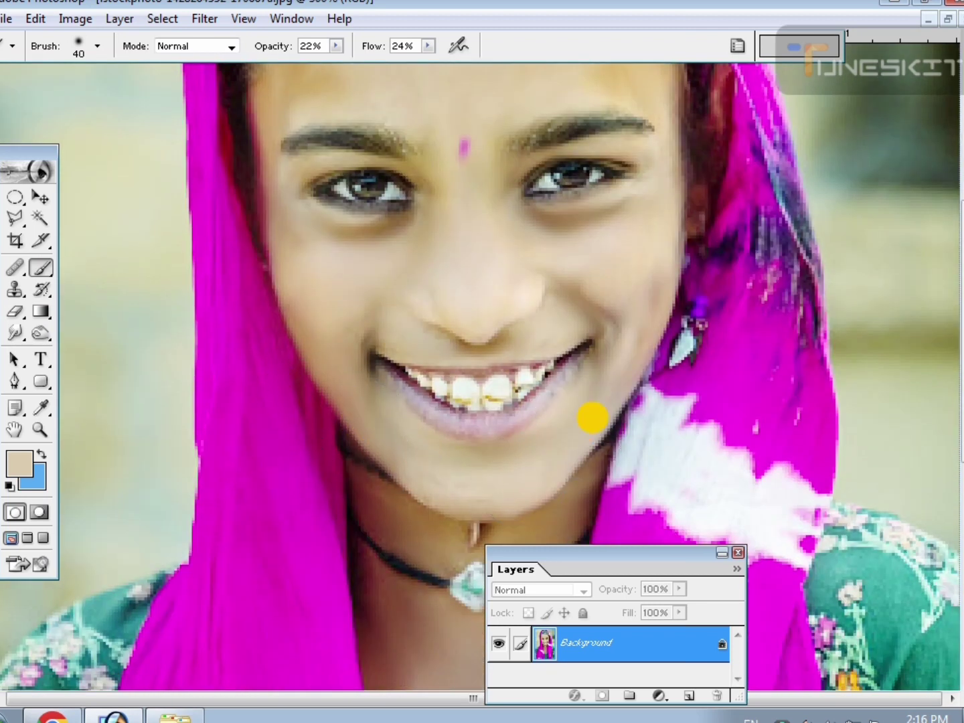
{"action": "left_click", "coordinate": [21, 462]}
{"action": "left_click_drag", "start_coordinate": [497, 498], "coordinate": [532, 454]}
{"action": "left_click", "coordinate": [243, 366]}
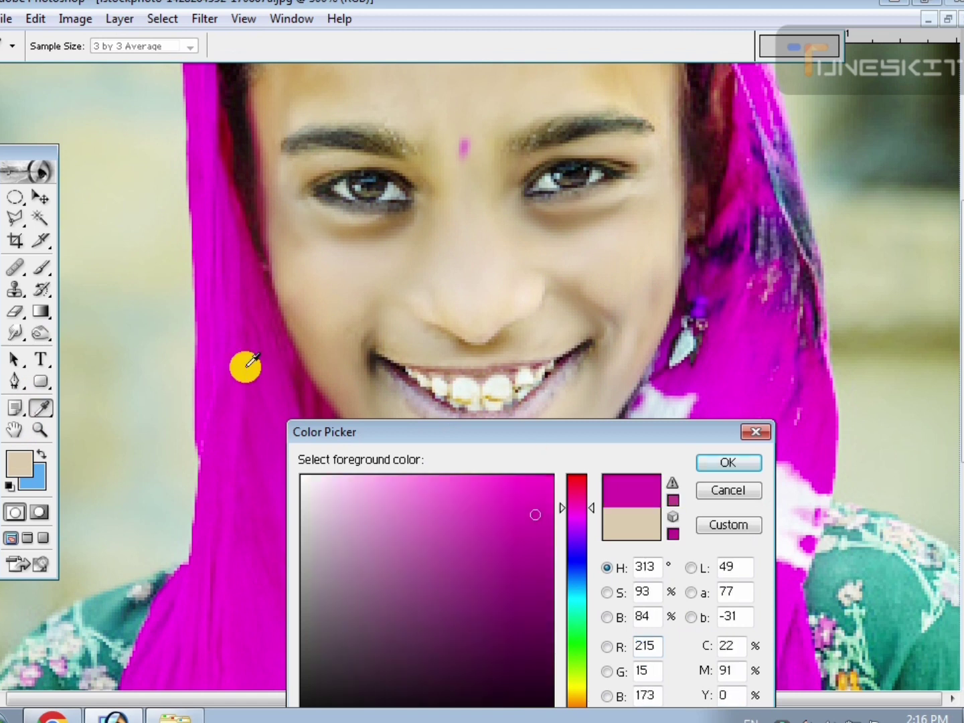
{"action": "left_click_drag", "start_coordinate": [504, 492], "coordinate": [686, 465]}
{"action": "left_click", "coordinate": [717, 464]}
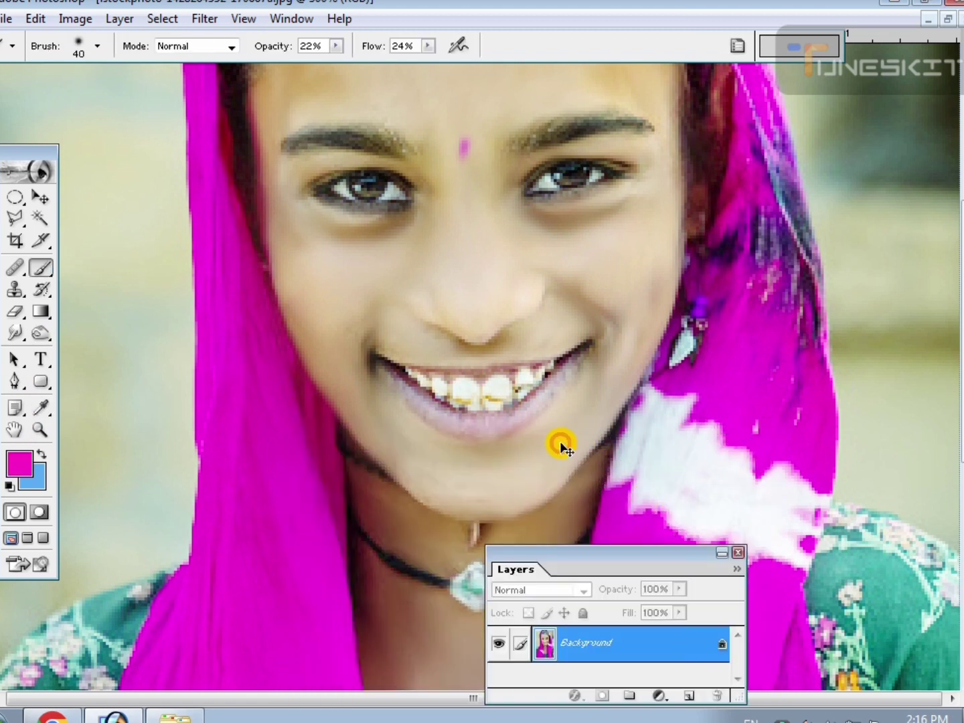
Set the brush opacity to 40% and tint the upper and lower lips magenta with a small brush down to size 4.
{"action": "key", "text": "ctrl+plus"}
{"action": "key", "text": "ctrl+plus"}
{"action": "key", "text": "bracketleft"}
{"action": "key", "text": "bracketleft"}
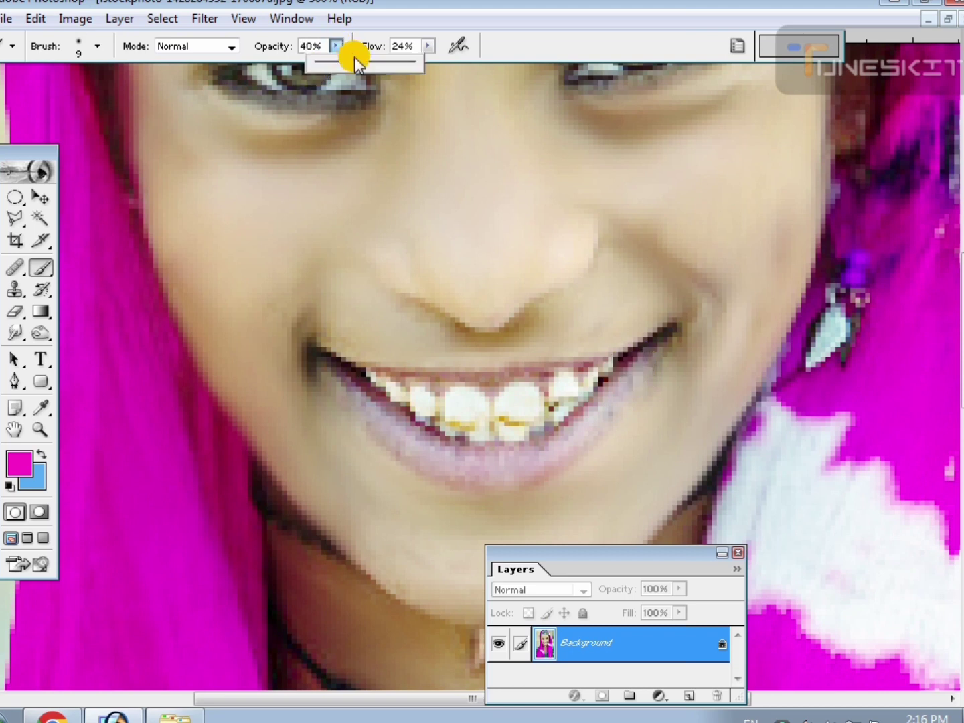
{"action": "mouse_move", "coordinate": [640, 354]}
{"action": "left_mouse_down"}
{"action": "mouse_move", "coordinate": [568, 439]}
{"action": "mouse_move", "coordinate": [489, 456]}
{"action": "mouse_move", "coordinate": [328, 394]}
{"action": "mouse_move", "coordinate": [312, 360]}
{"action": "mouse_move", "coordinate": [407, 438]}
{"action": "mouse_move", "coordinate": [476, 473]}
{"action": "mouse_move", "coordinate": [629, 380]}
{"action": "left_mouse_up"}
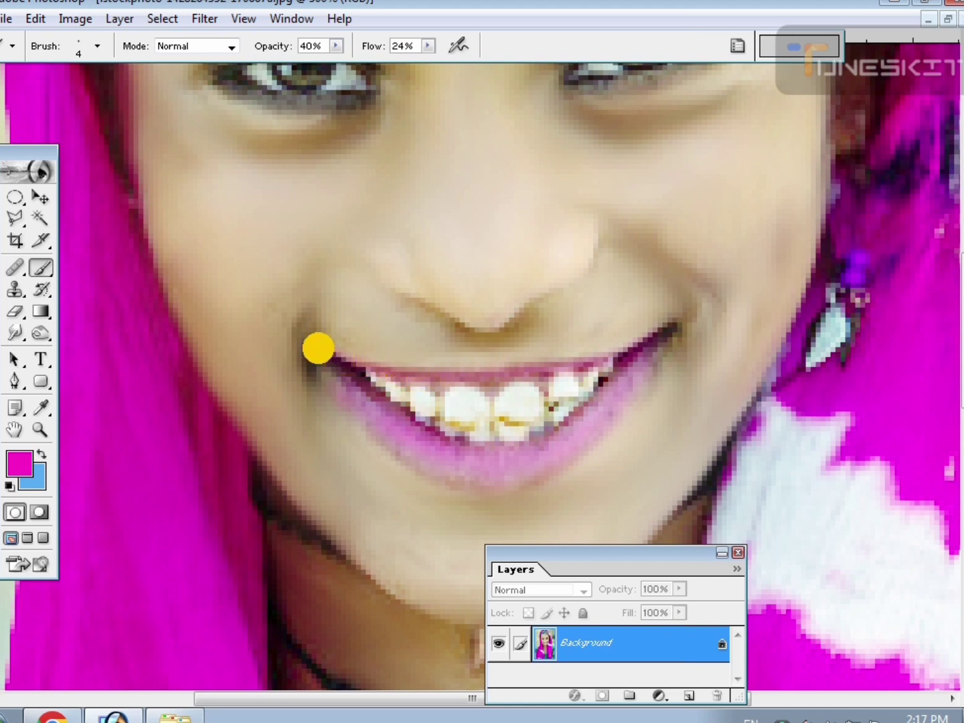
{"action": "left_click", "coordinate": [412, 407]}
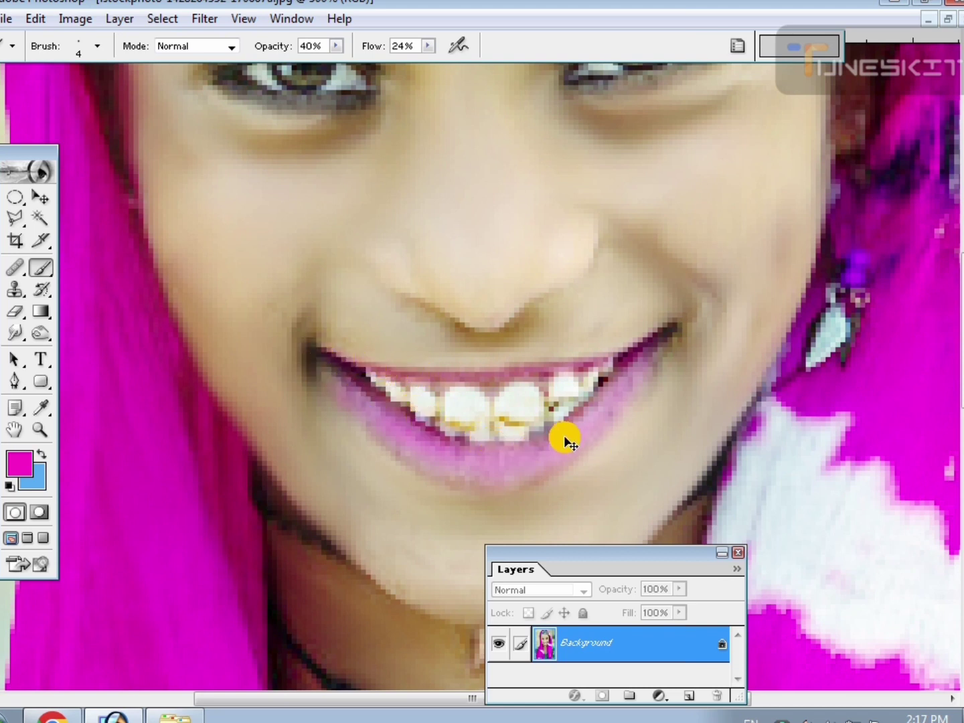
{"action": "key", "text": "ctrl+plus"}
{"action": "key", "text": "ctrl+plus"}
{"action": "key", "text": "space"}
{"action": "mouse_move", "coordinate": [515, 372]}
{"action": "left_mouse_down"}
{"action": "mouse_move", "coordinate": [398, 364]}
{"action": "mouse_move", "coordinate": [316, 372]}
{"action": "left_mouse_up"}
{"action": "left_click", "coordinate": [263, 359]}
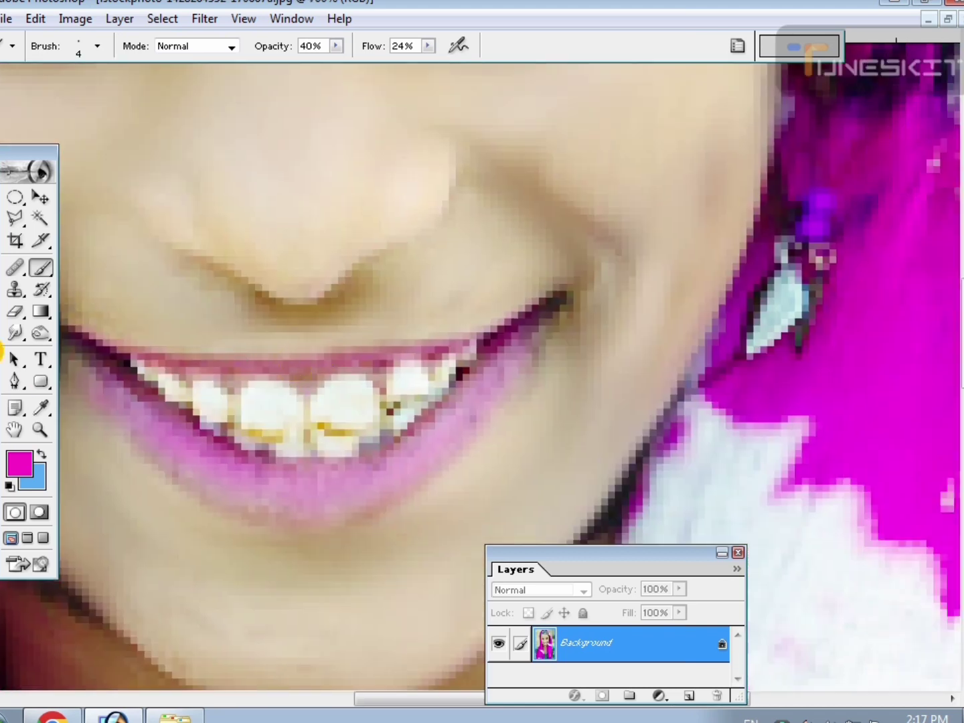
Blend away the yellow stains on the teeth with the Smudge tool at brush size 6.
{"action": "left_click", "coordinate": [16, 336]}
{"action": "key", "text": "ctrl+plus"}
{"action": "key", "text": "ctrl+plus"}
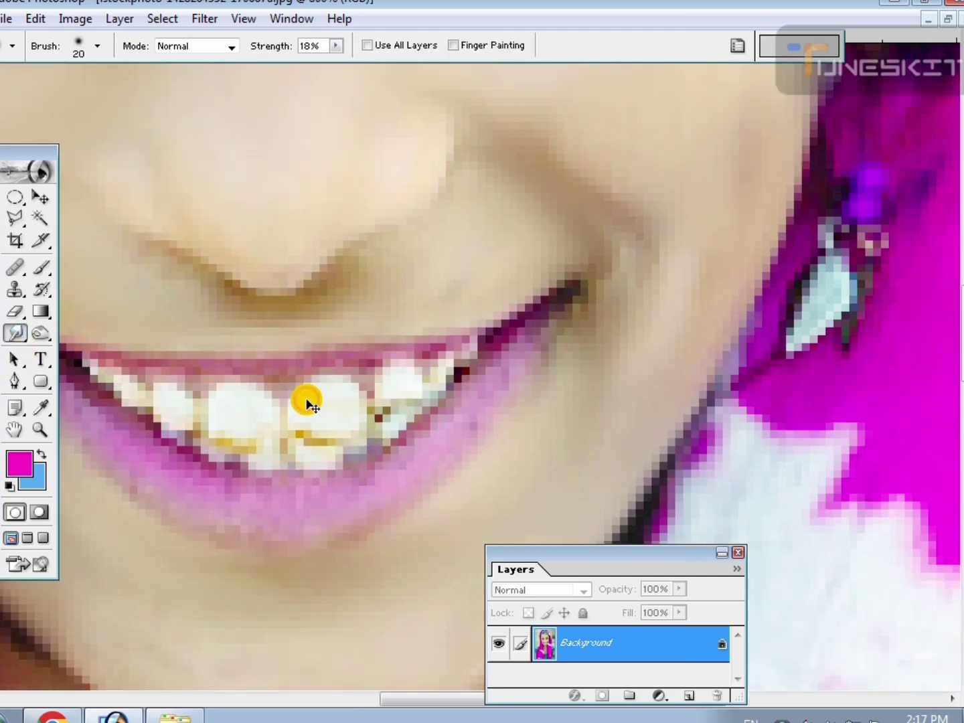
{"action": "key", "text": "space"}
{"action": "left_click_drag", "start_coordinate": [314, 380], "coordinate": [522, 363]}
{"action": "key", "text": "ctrl+minus"}
{"action": "key", "text": "ctrl+minus"}
{"action": "key", "text": "ctrl+minus"}
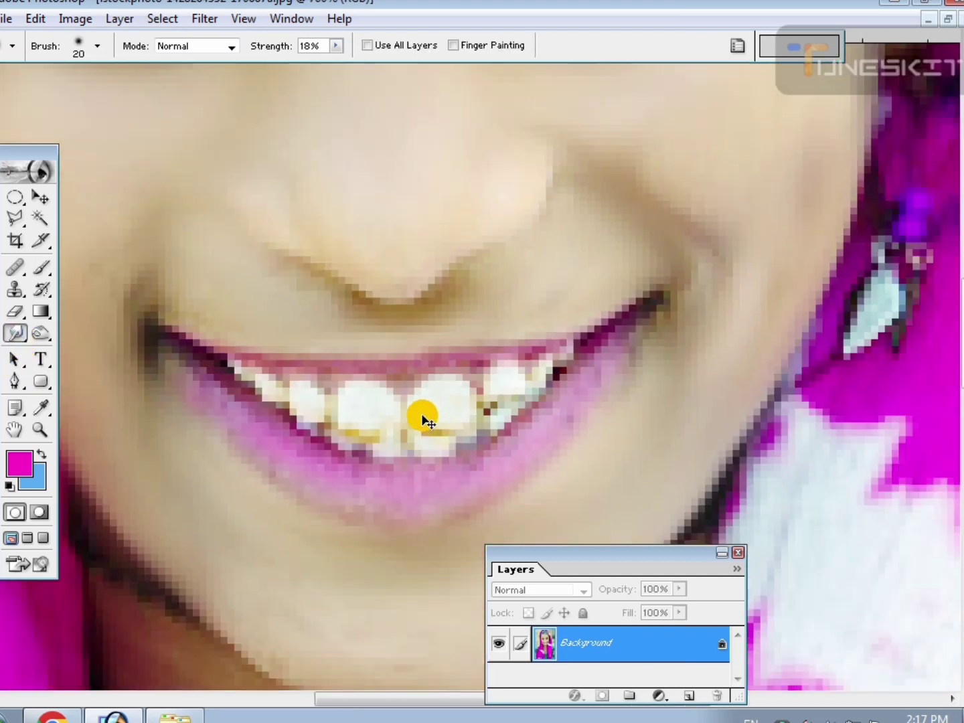
{"action": "key", "text": "bracketleft"}
{"action": "key", "text": "bracketleft"}
{"action": "key", "text": "bracketleft"}
{"action": "key", "text": "bracketleft"}
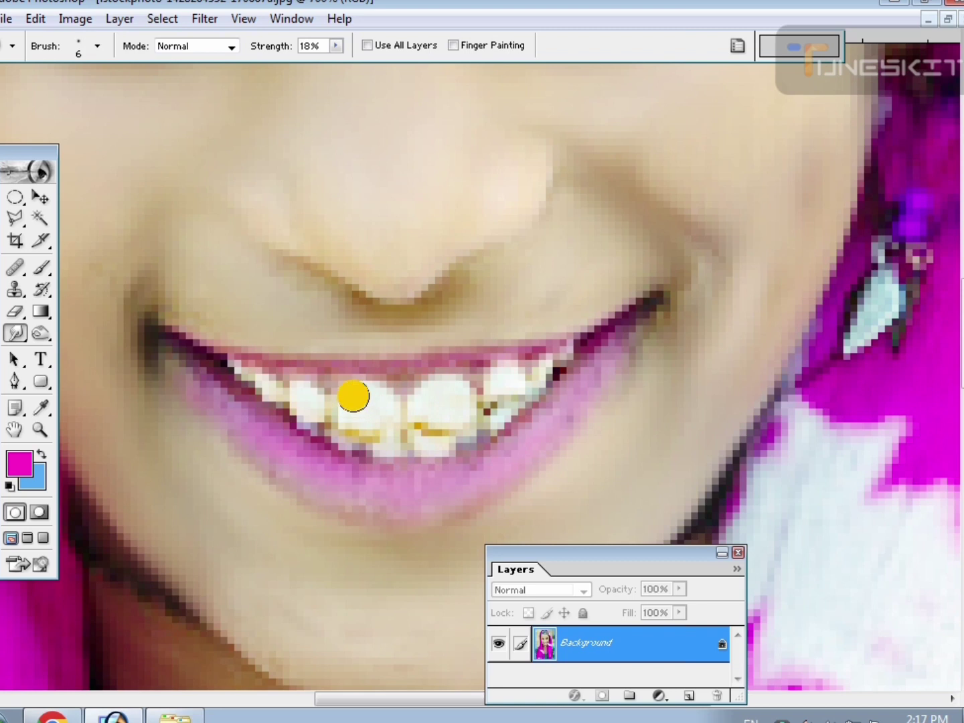
{"action": "left_click_drag", "start_coordinate": [354, 396], "coordinate": [373, 419]}
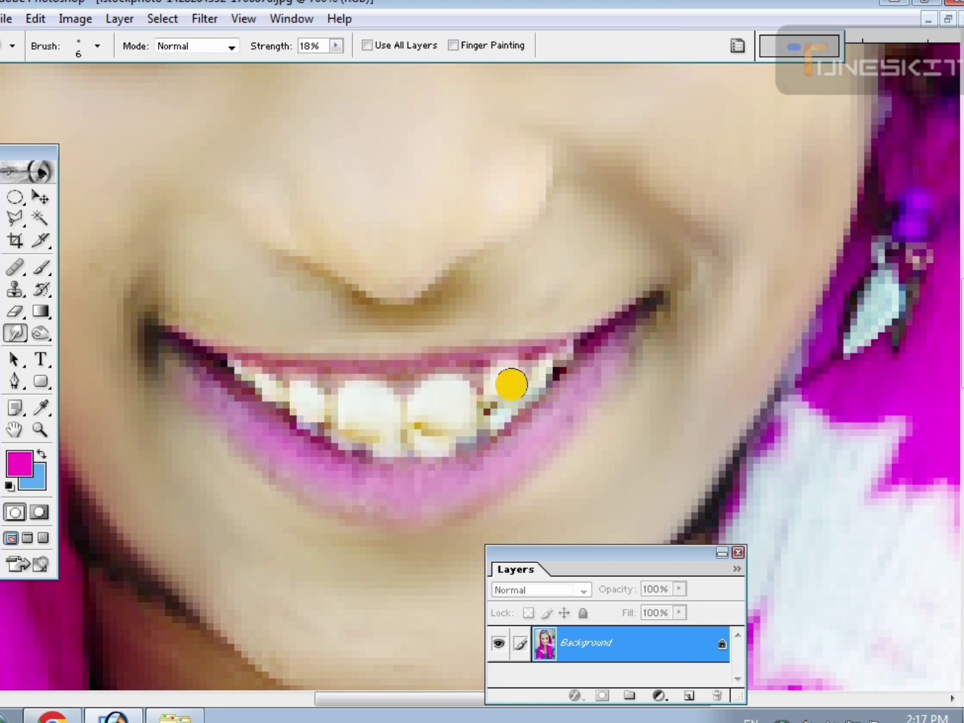
{"action": "left_click_drag", "start_coordinate": [532, 371], "coordinate": [467, 384]}
{"action": "left_click", "coordinate": [269, 398]}
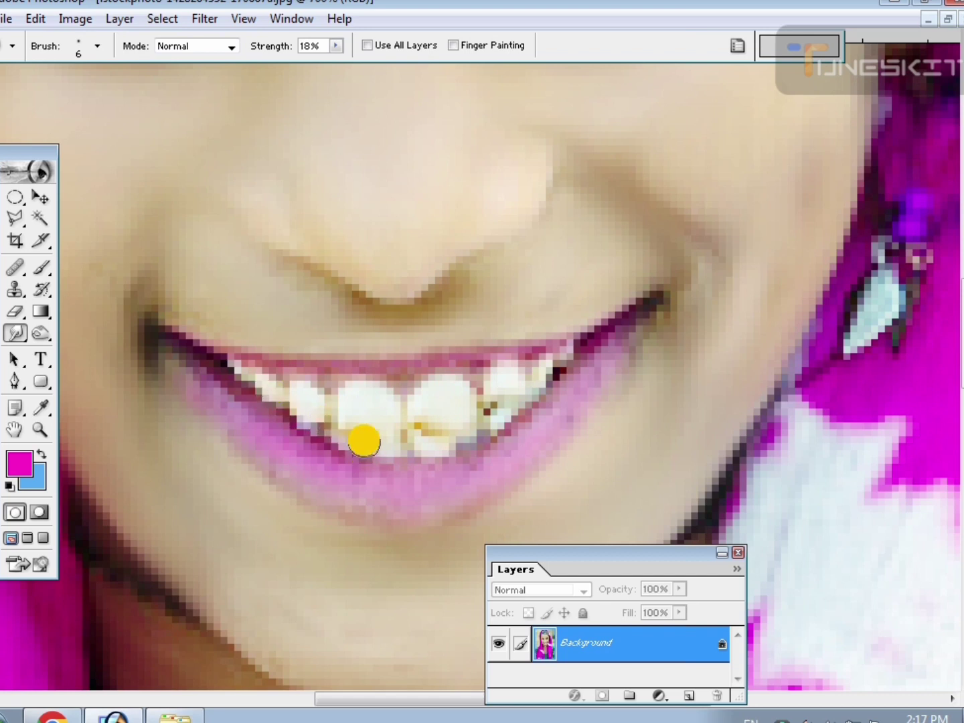
Examine the retouched face, lips and hair across the wider portrait.
{"action": "key", "text": "ctrl+minus"}
{"action": "key", "text": "ctrl+minus"}
{"action": "key", "text": "ctrl+minus"}
{"action": "key", "text": "ctrl+minus"}
{"action": "key", "text": "ctrl+minus"}
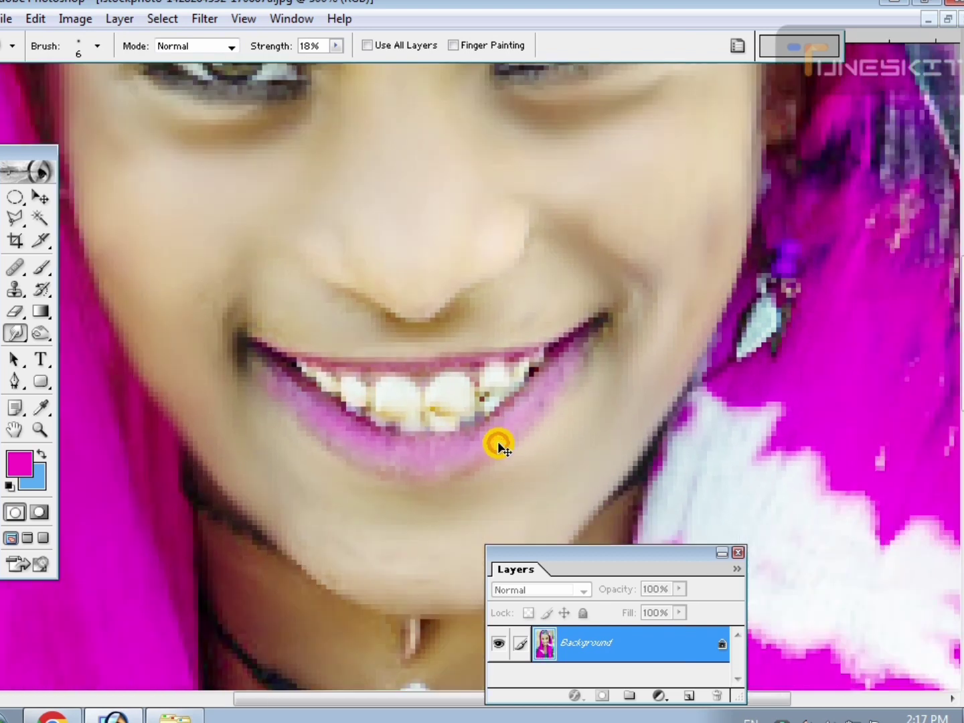
{"action": "key", "text": "ctrl+minus"}
{"action": "key", "text": "ctrl+plus"}
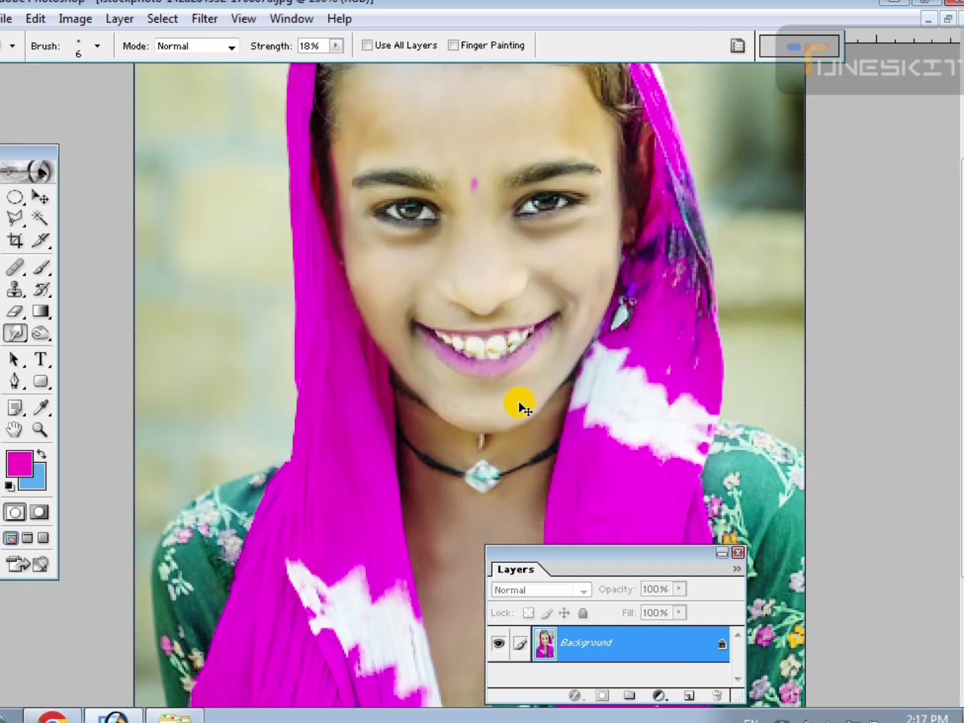
{"action": "key", "text": "ctrl+minus"}
{"action": "key", "text": "ctrl+plus"}
{"action": "left_click_drag", "start_coordinate": [497, 228], "coordinate": [452, 272]}
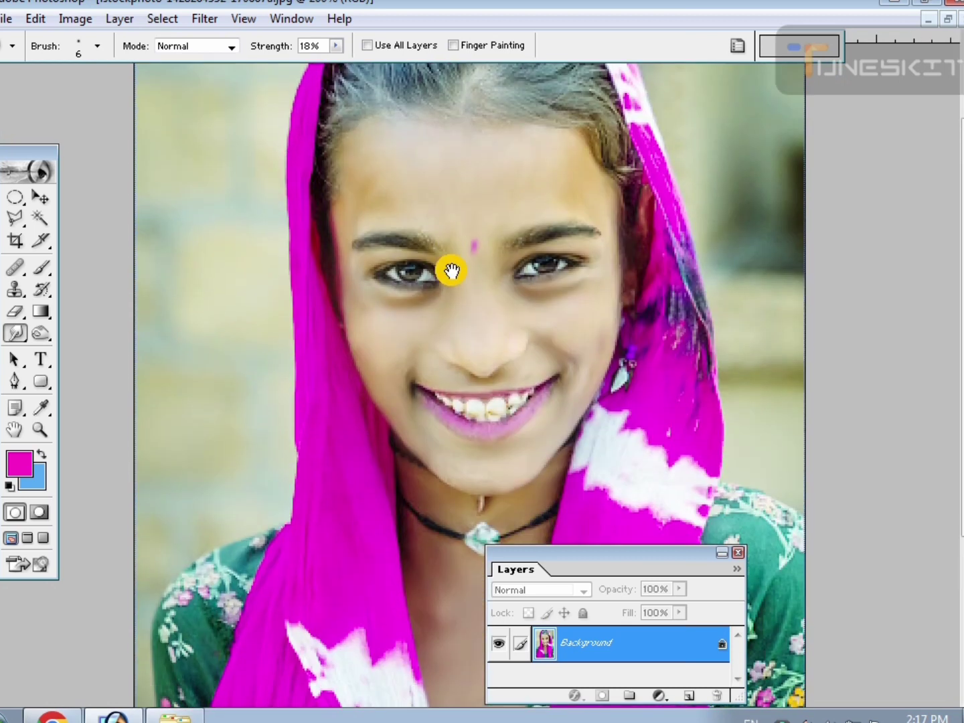
{"action": "left_click_drag", "start_coordinate": [508, 338], "coordinate": [495, 369]}
{"action": "left_click_drag", "start_coordinate": [492, 278], "coordinate": [490, 347]}
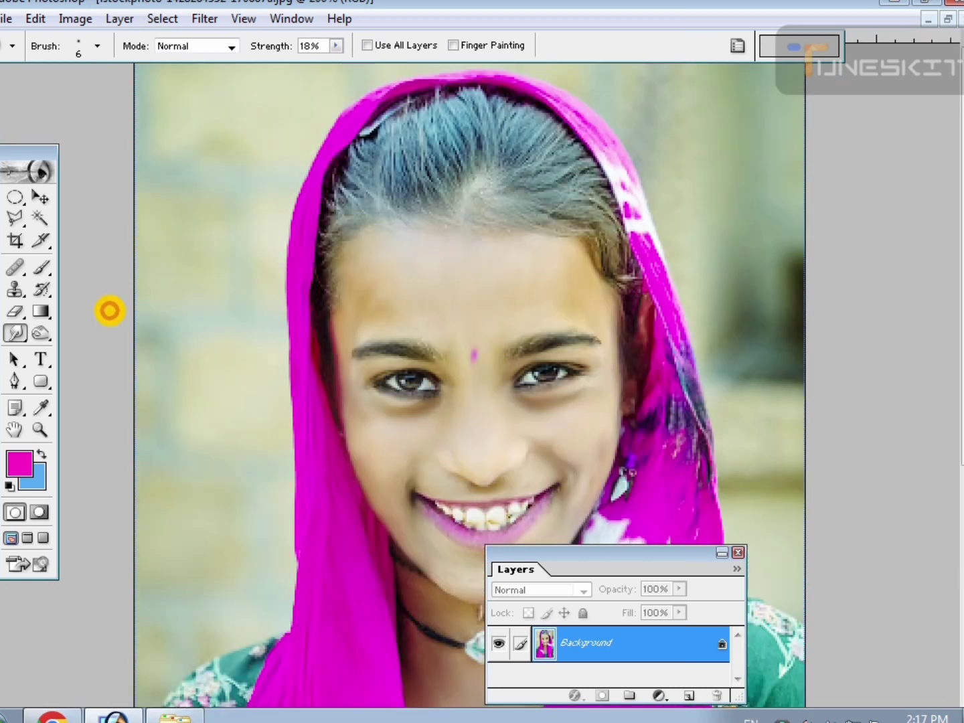
Smudge the hair and the hairline above the forehead with a slightly larger Smudge brush.
{"action": "left_click", "coordinate": [39, 333]}
{"action": "left_click", "coordinate": [17, 335]}
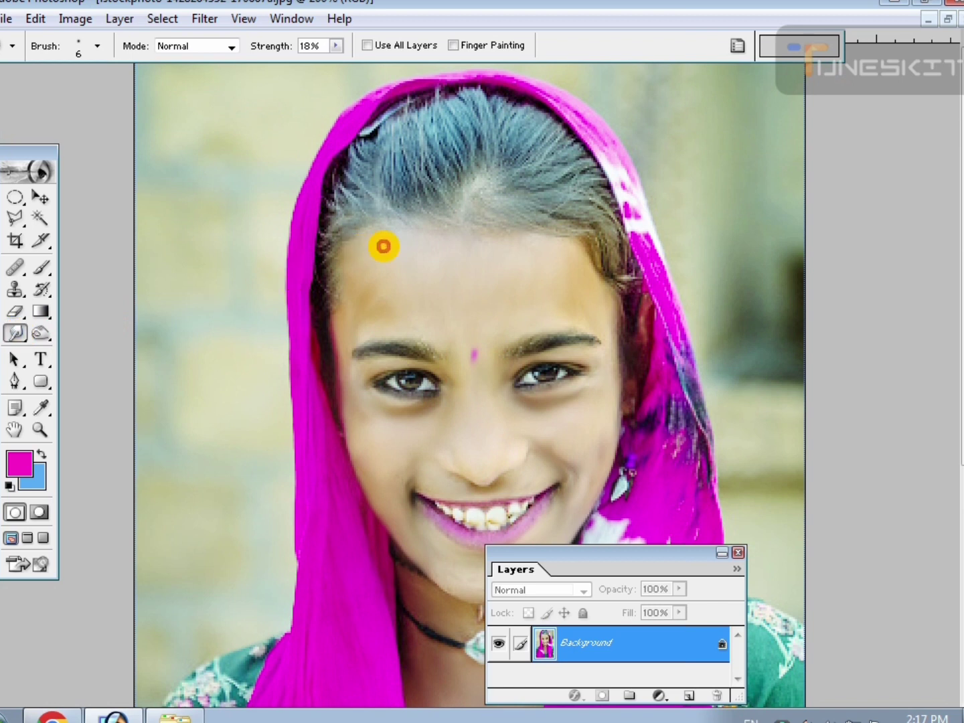
{"action": "key", "text": "bracketright"}
{"action": "mouse_move", "coordinate": [438, 209]}
{"action": "left_mouse_down"}
{"action": "mouse_move", "coordinate": [434, 153]}
{"action": "mouse_move", "coordinate": [473, 209]}
{"action": "mouse_move", "coordinate": [503, 211]}
{"action": "mouse_move", "coordinate": [513, 182]}
{"action": "mouse_move", "coordinate": [537, 187]}
{"action": "mouse_move", "coordinate": [574, 238]}
{"action": "mouse_move", "coordinate": [595, 218]}
{"action": "mouse_move", "coordinate": [598, 238]}
{"action": "mouse_move", "coordinate": [541, 146]}
{"action": "mouse_move", "coordinate": [490, 130]}
{"action": "mouse_move", "coordinate": [410, 192]}
{"action": "mouse_move", "coordinate": [352, 210]}
{"action": "mouse_move", "coordinate": [335, 242]}
{"action": "mouse_move", "coordinate": [375, 269]}
{"action": "mouse_move", "coordinate": [621, 284]}
{"action": "mouse_move", "coordinate": [622, 274]}
{"action": "mouse_move", "coordinate": [649, 387]}
{"action": "mouse_move", "coordinate": [640, 387]}
{"action": "mouse_move", "coordinate": [650, 353]}
{"action": "mouse_move", "coordinate": [585, 352]}
{"action": "left_mouse_up"}
Darken the hair across the whole head with the Burn tool, enlarging the brush to size 50.
{"action": "left_click", "coordinate": [41, 333]}
{"action": "key", "text": "bracketright"}
{"action": "left_click", "coordinate": [348, 224]}
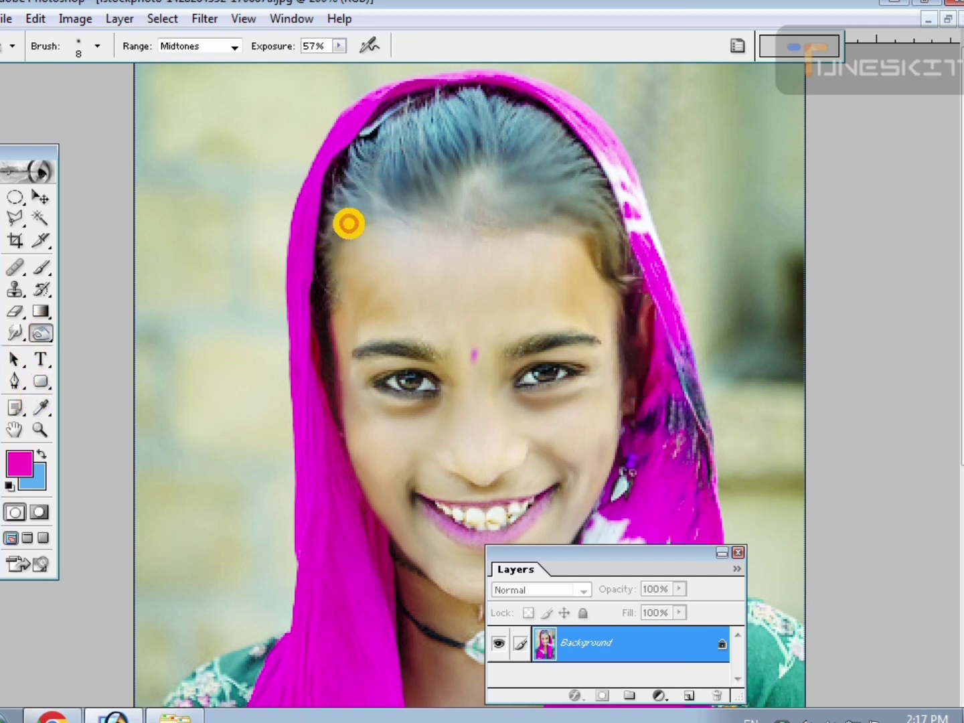
{"action": "key", "text": "bracketright"}
{"action": "key", "text": "bracketright"}
{"action": "key", "text": "bracketright"}
{"action": "key", "text": "bracketright"}
{"action": "key", "text": "bracketright"}
{"action": "mouse_move", "coordinate": [430, 165]}
{"action": "left_mouse_down"}
{"action": "mouse_move", "coordinate": [449, 131]}
{"action": "mouse_move", "coordinate": [381, 169]}
{"action": "mouse_move", "coordinate": [393, 139]}
{"action": "mouse_move", "coordinate": [407, 161]}
{"action": "mouse_move", "coordinate": [487, 138]}
{"action": "mouse_move", "coordinate": [514, 177]}
{"action": "mouse_move", "coordinate": [572, 223]}
{"action": "mouse_move", "coordinate": [479, 180]}
{"action": "mouse_move", "coordinate": [389, 200]}
{"action": "mouse_move", "coordinate": [362, 224]}
{"action": "mouse_move", "coordinate": [359, 211]}
{"action": "mouse_move", "coordinate": [406, 182]}
{"action": "mouse_move", "coordinate": [569, 203]}
{"action": "mouse_move", "coordinate": [602, 244]}
{"action": "mouse_move", "coordinate": [568, 161]}
{"action": "mouse_move", "coordinate": [511, 126]}
{"action": "mouse_move", "coordinate": [480, 124]}
{"action": "mouse_move", "coordinate": [400, 143]}
{"action": "mouse_move", "coordinate": [334, 230]}
{"action": "mouse_move", "coordinate": [323, 274]}
{"action": "mouse_move", "coordinate": [423, 279]}
{"action": "mouse_move", "coordinate": [545, 202]}
{"action": "mouse_move", "coordinate": [604, 198]}
{"action": "mouse_move", "coordinate": [567, 173]}
{"action": "left_mouse_up"}
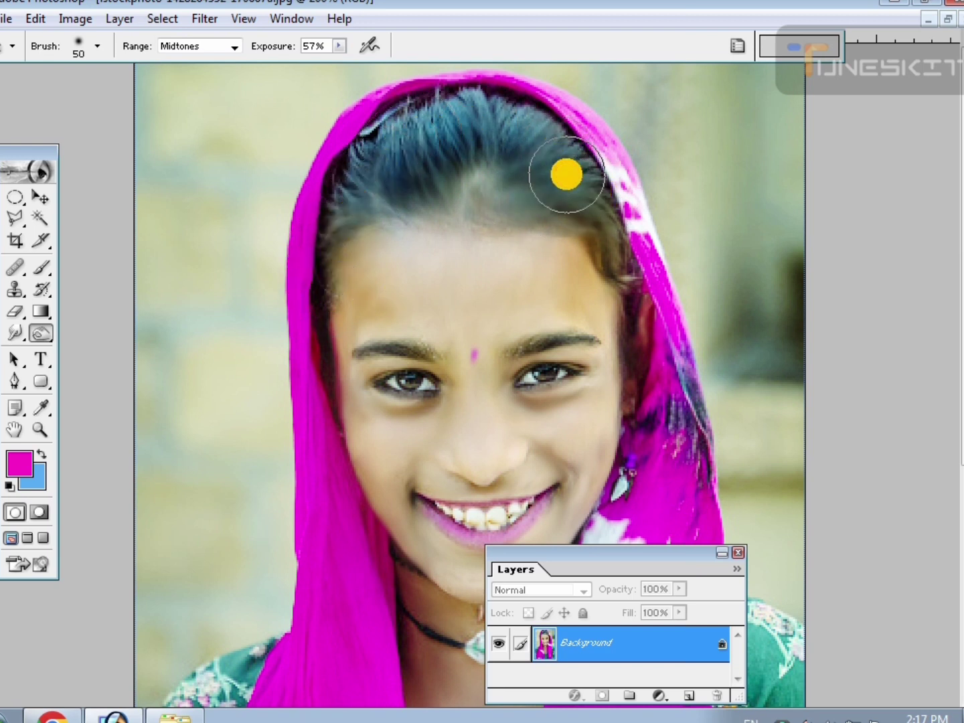
{"action": "key", "text": "ctrl+minus"}
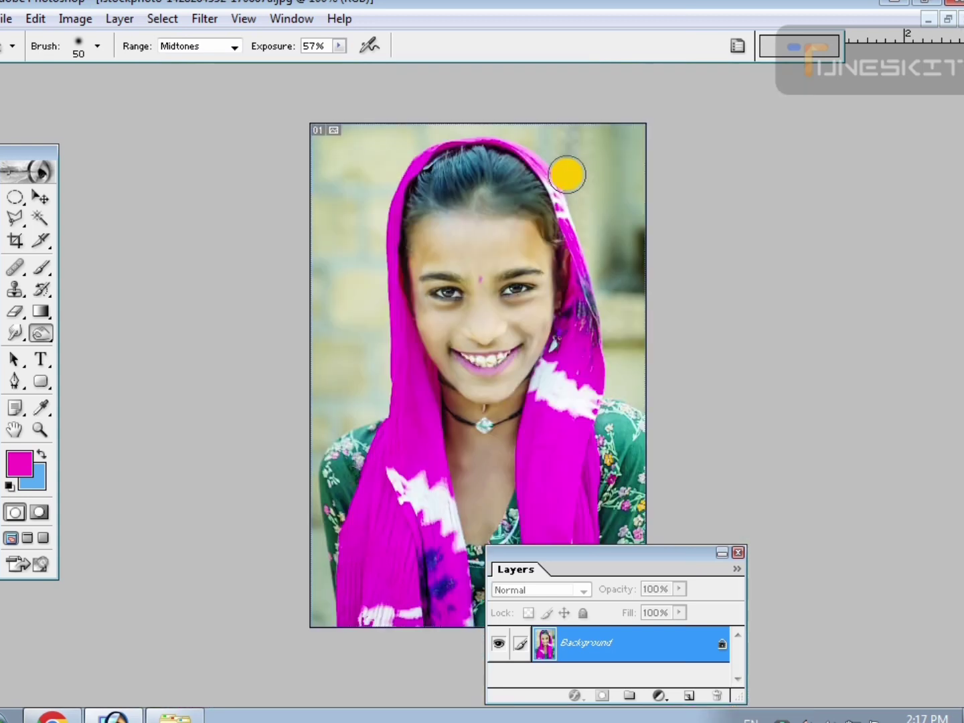
{"action": "key", "text": "ctrl+plus"}
{"action": "left_click_drag", "start_coordinate": [459, 244], "coordinate": [457, 268]}
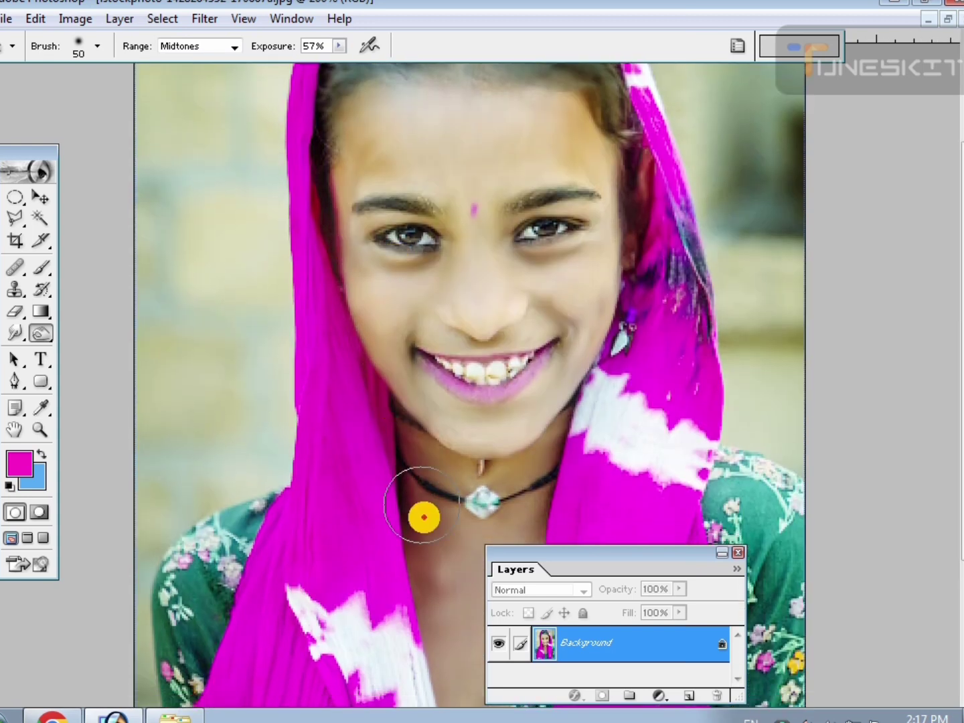
{"action": "left_click_drag", "start_coordinate": [438, 499], "coordinate": [443, 362]}
{"action": "key", "text": "ctrl+alt+z"}
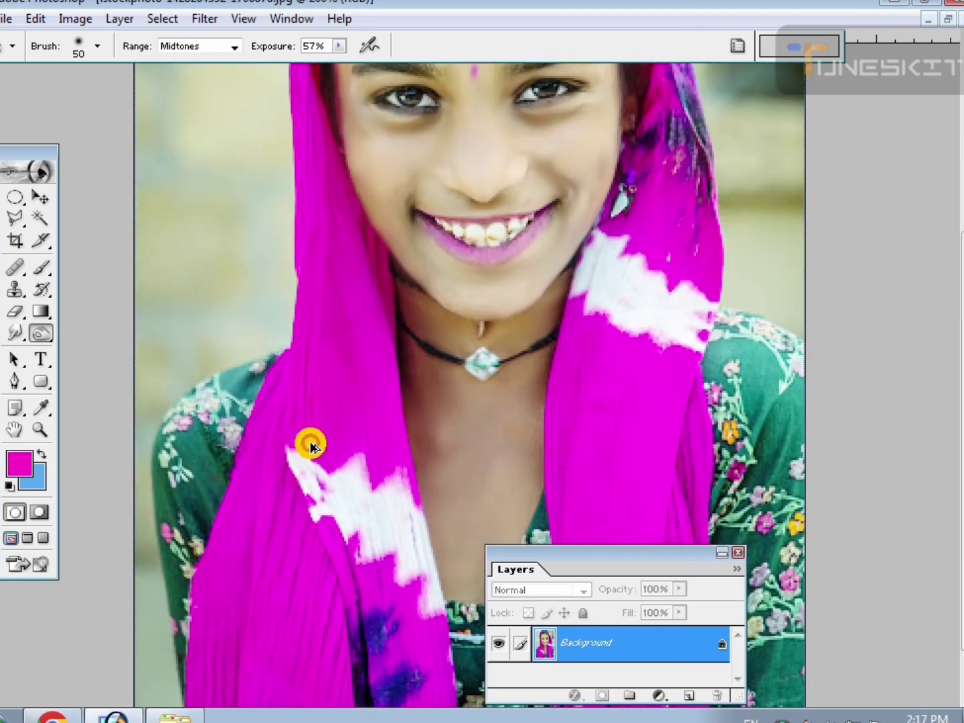
Paint the skin below the necklace with a sampled chest tone using a size 40 brush, and undo the last forehead stroke.
{"action": "left_click", "coordinate": [41, 269]}
{"action": "left_click", "coordinate": [461, 479], "text": "alt"}
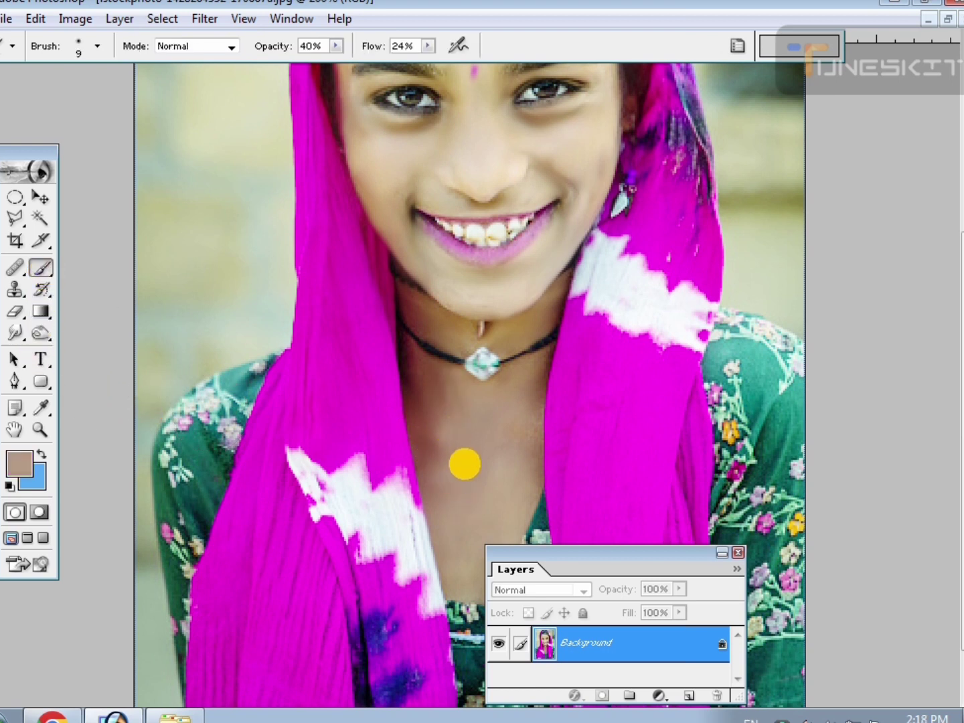
{"action": "key", "text": "bracketright"}
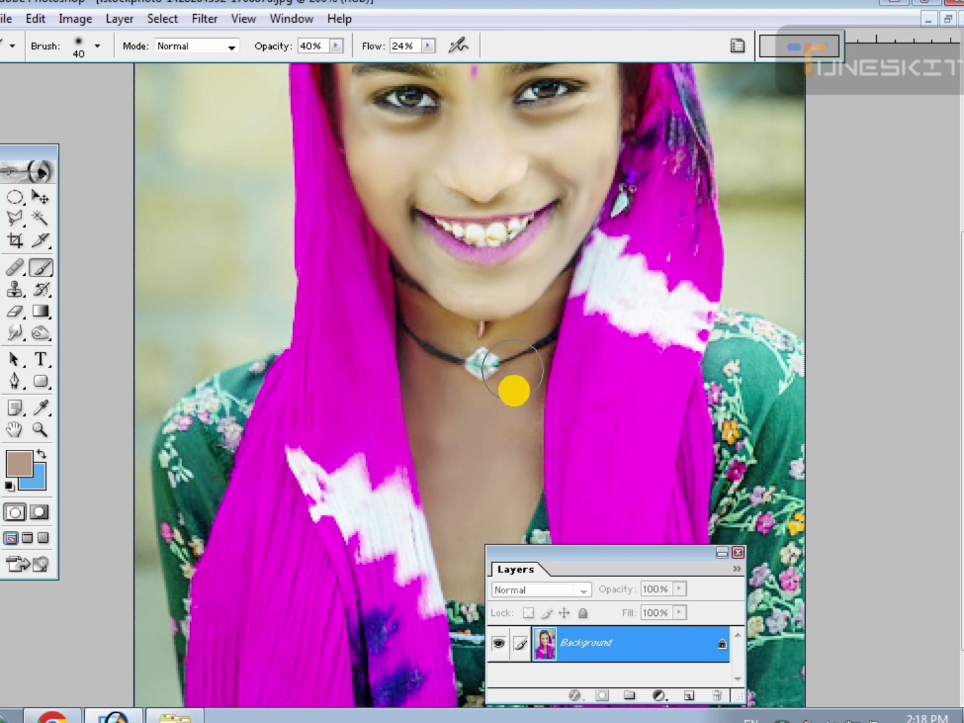
{"action": "scroll", "coordinate": [382, 344], "scroll_direction": "up", "scroll_amount": 5}
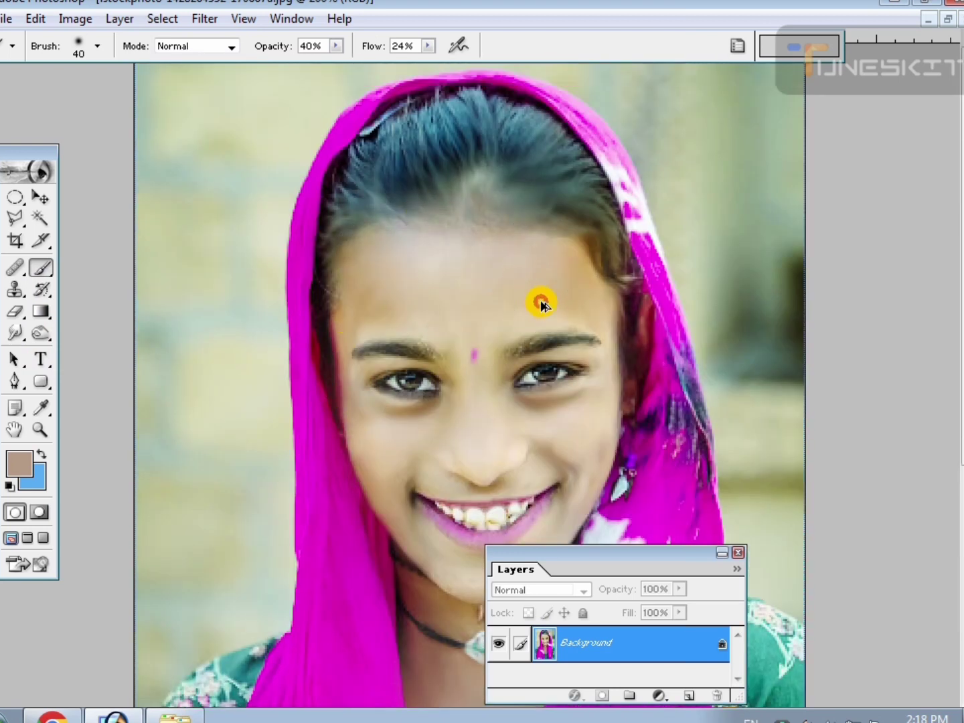
{"action": "key", "text": "ctrl+alt+z"}
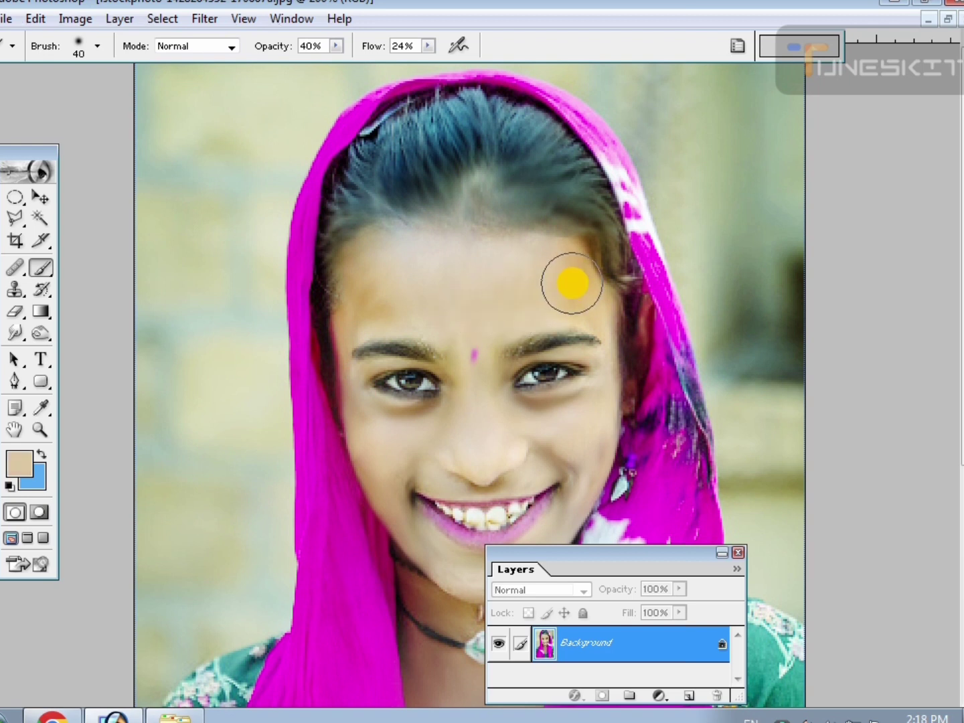
Switch to the Elliptical Marquee tool and review the whole retouched portrait.
{"action": "key", "text": "ctrl+minus"}
{"action": "key", "text": "ctrl+minus"}
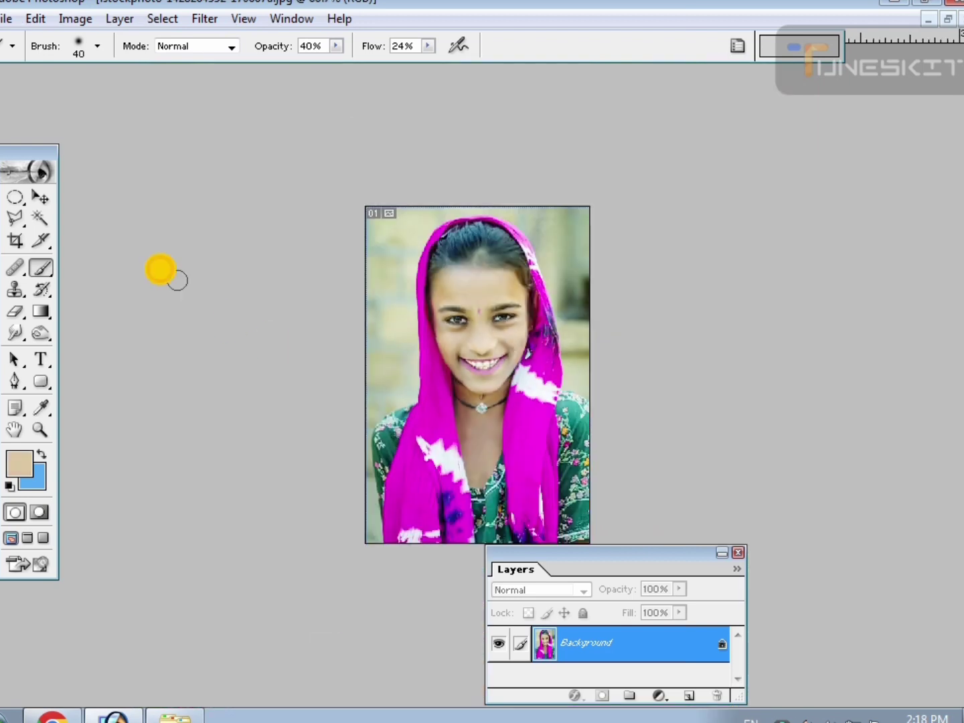
{"action": "left_click", "coordinate": [13, 199]}
{"action": "left_click_drag", "start_coordinate": [530, 410], "coordinate": [549, 482]}
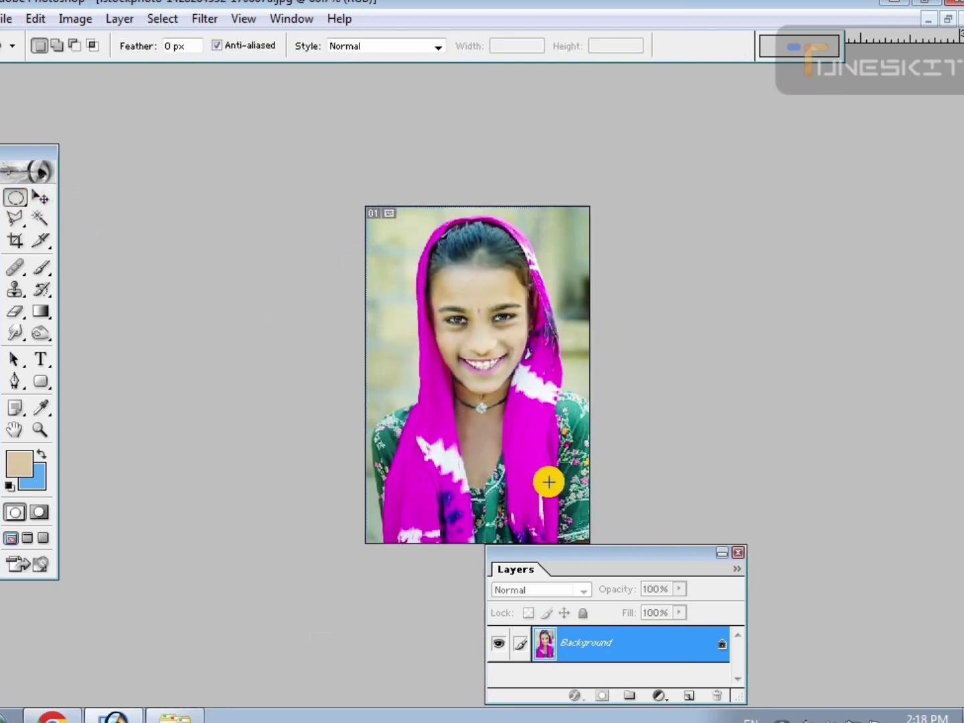
Try to reapply the last filter to an elliptical selection around the face and headscarf.
{"action": "key", "text": "ctrl+f"}
{"action": "left_click", "coordinate": [631, 428]}
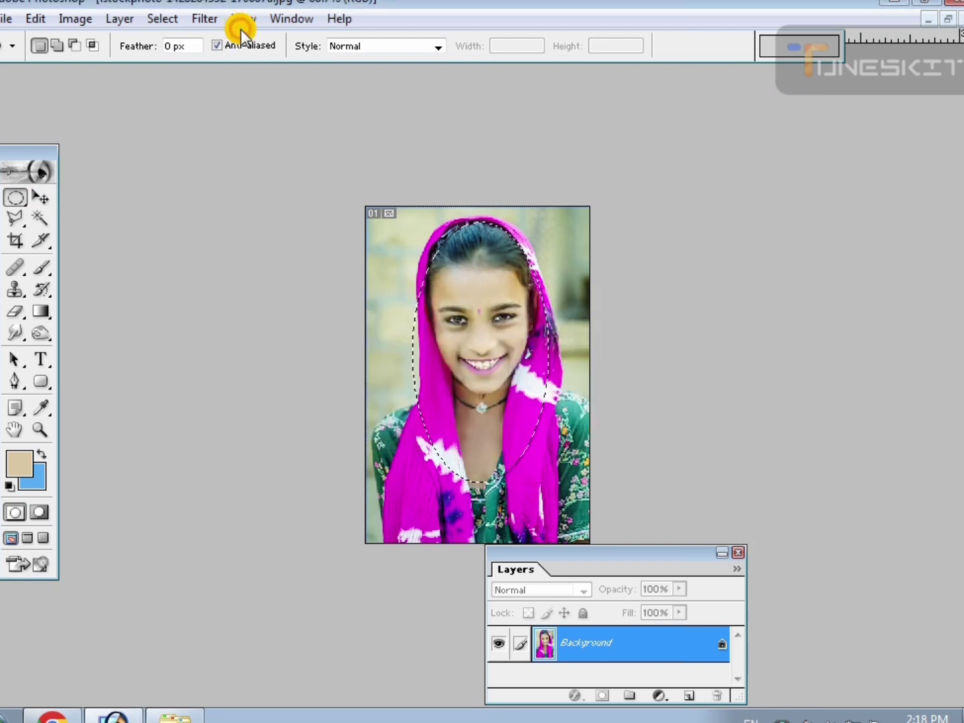
{"action": "key", "text": "ctrl+f"}
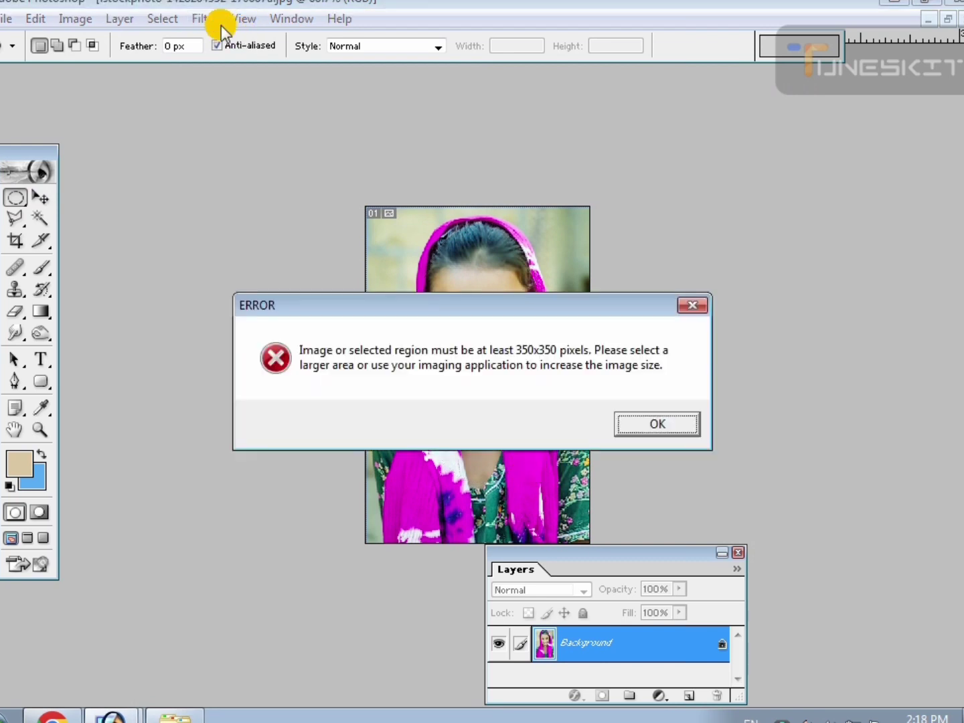
{"action": "left_click", "coordinate": [644, 420]}
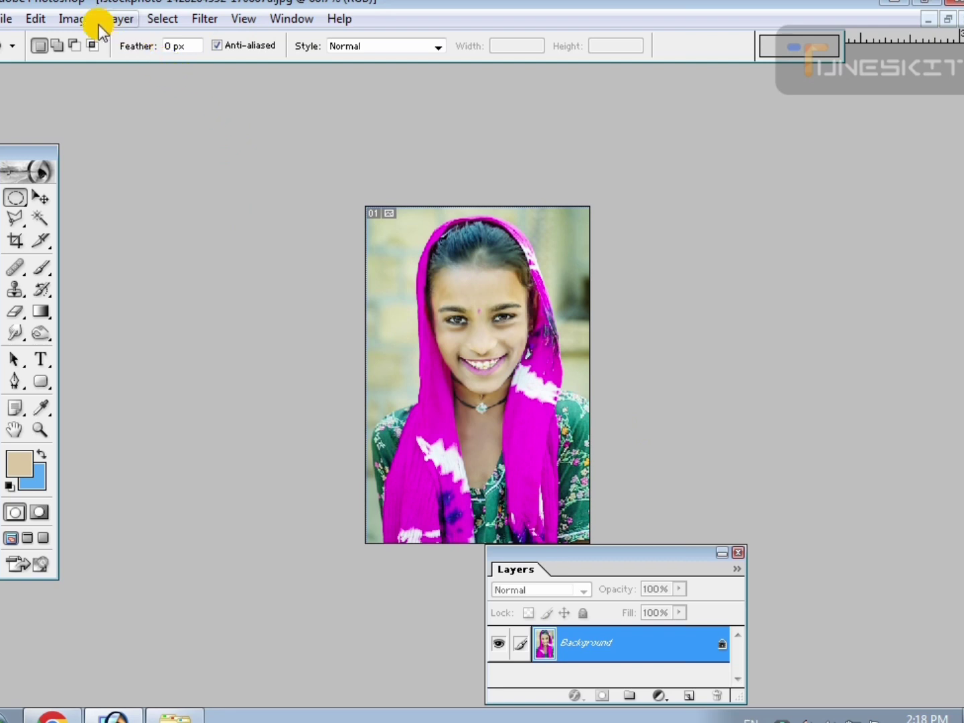
Raise the image resolution to 600 pixels/inch with bicubic resampling.
{"action": "left_click", "coordinate": [74, 20]}
{"action": "left_click", "coordinate": [134, 176]}
{"action": "left_click_drag", "start_coordinate": [423, 425], "coordinate": [314, 435]}
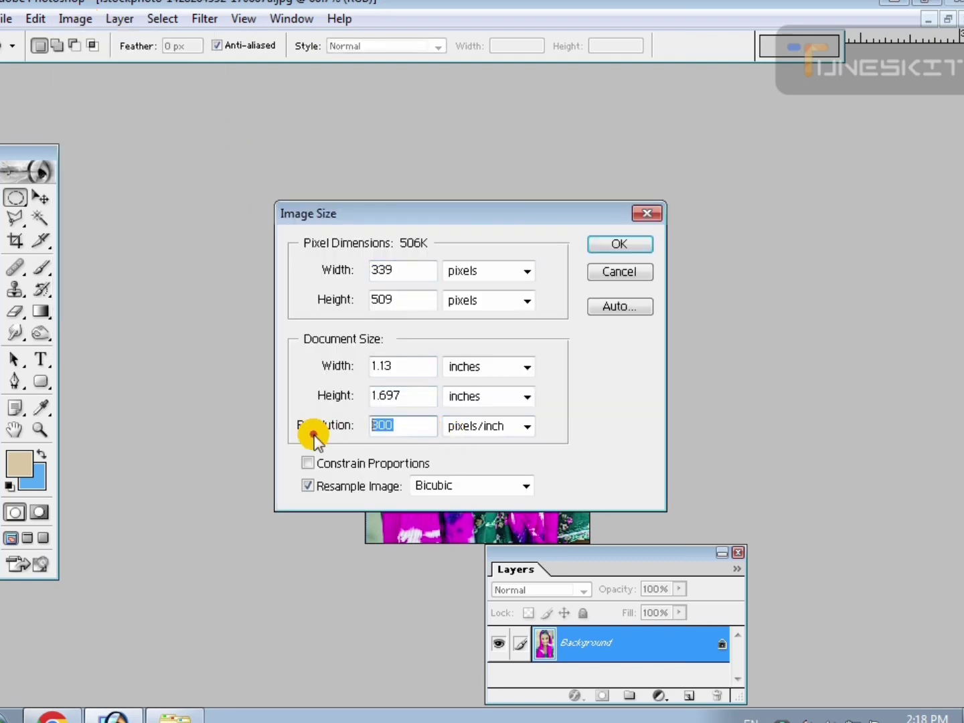
{"action": "type", "text": "60"}
{"action": "key", "text": "Return"}
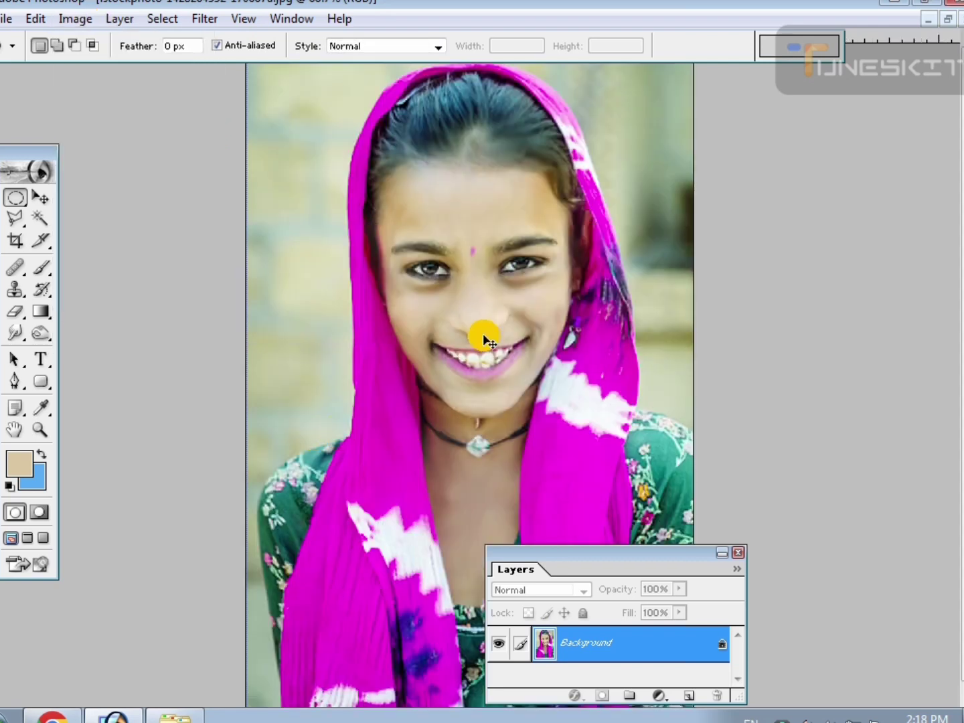
{"action": "key", "text": "ctrl+minus"}
{"action": "left_click_drag", "start_coordinate": [523, 402], "coordinate": [546, 442]}
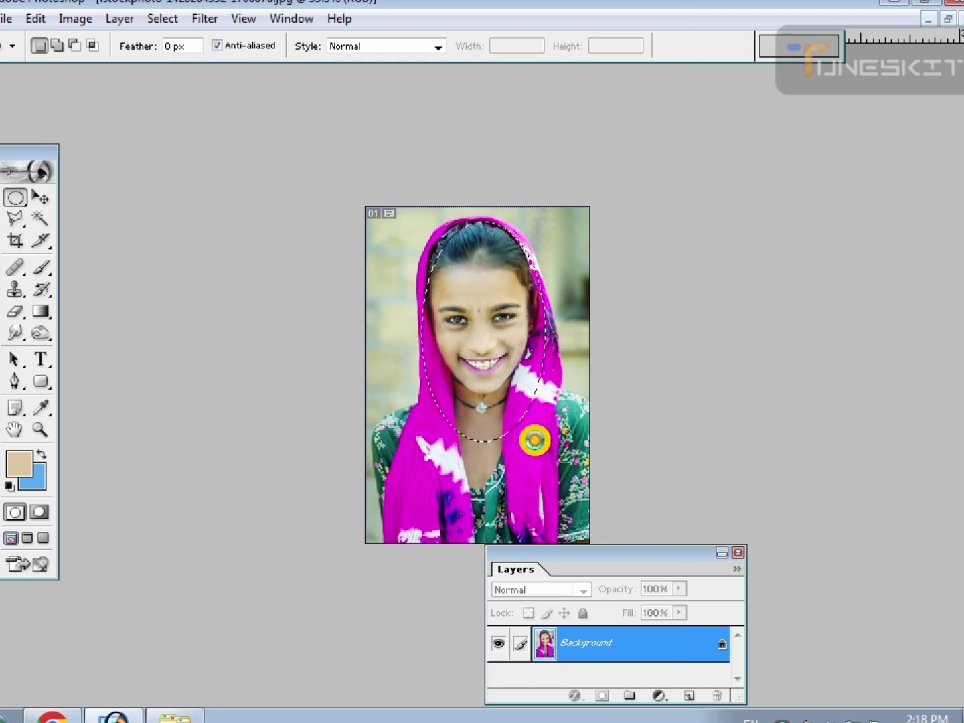
{"action": "left_click", "coordinate": [530, 439]}
Cool the portrait's colors with Curves, raising the Blue channel from input 114 to output 128 and the Green channel from 123 to 140.
{"action": "key", "text": "ctrl+plus"}
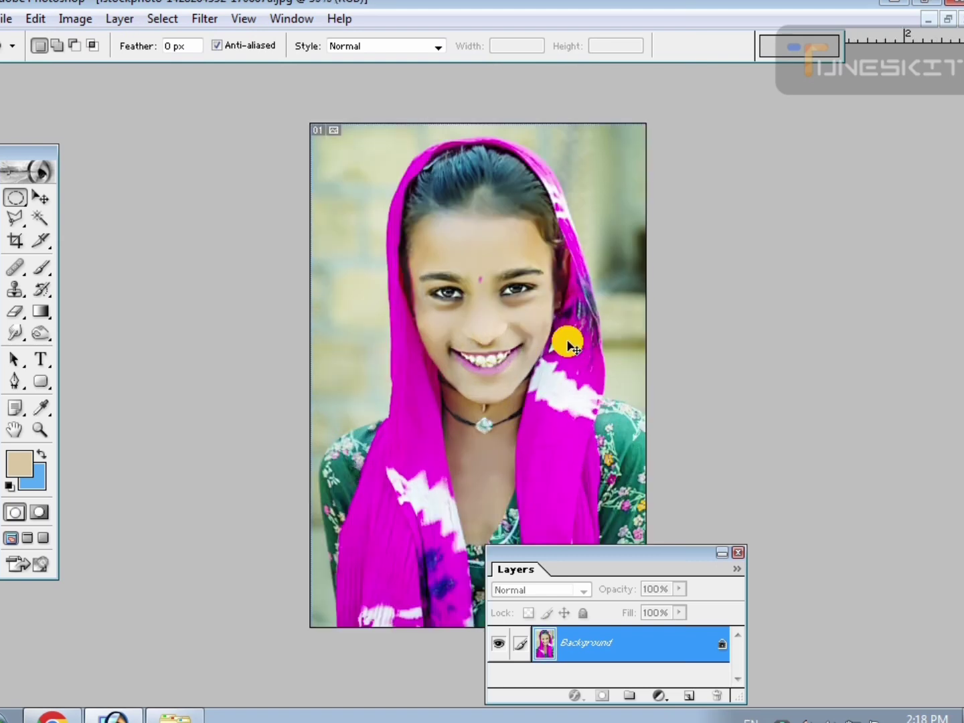
{"action": "key", "text": "ctrl+plus"}
{"action": "key", "text": "ctrl+m"}
{"action": "left_click", "coordinate": [677, 136]}
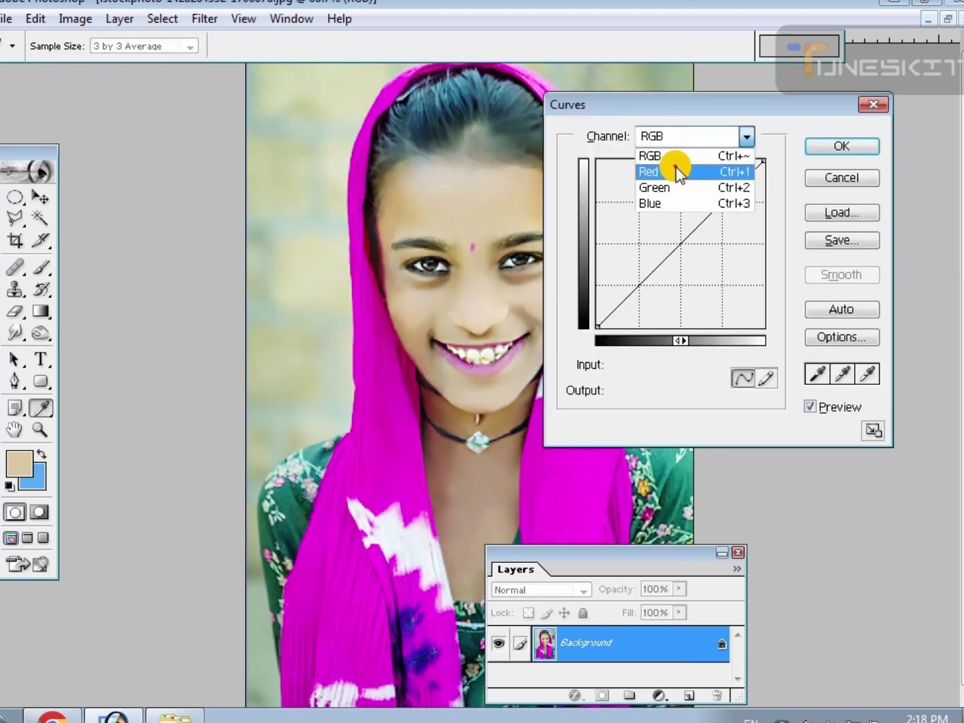
{"action": "left_click", "coordinate": [677, 180]}
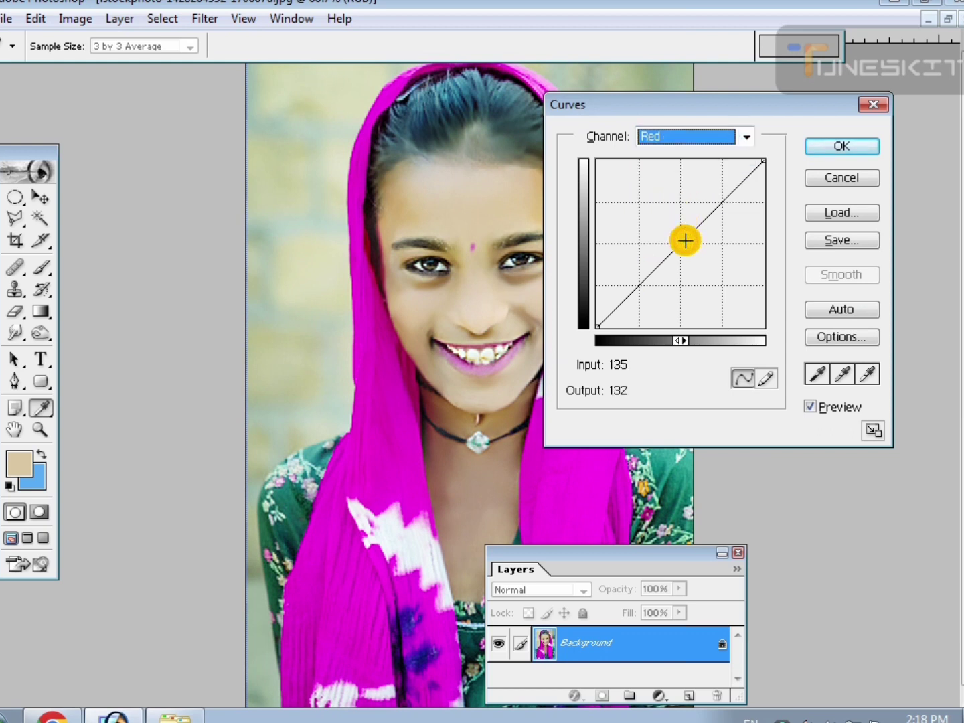
{"action": "left_click", "coordinate": [692, 134]}
{"action": "left_click", "coordinate": [676, 205]}
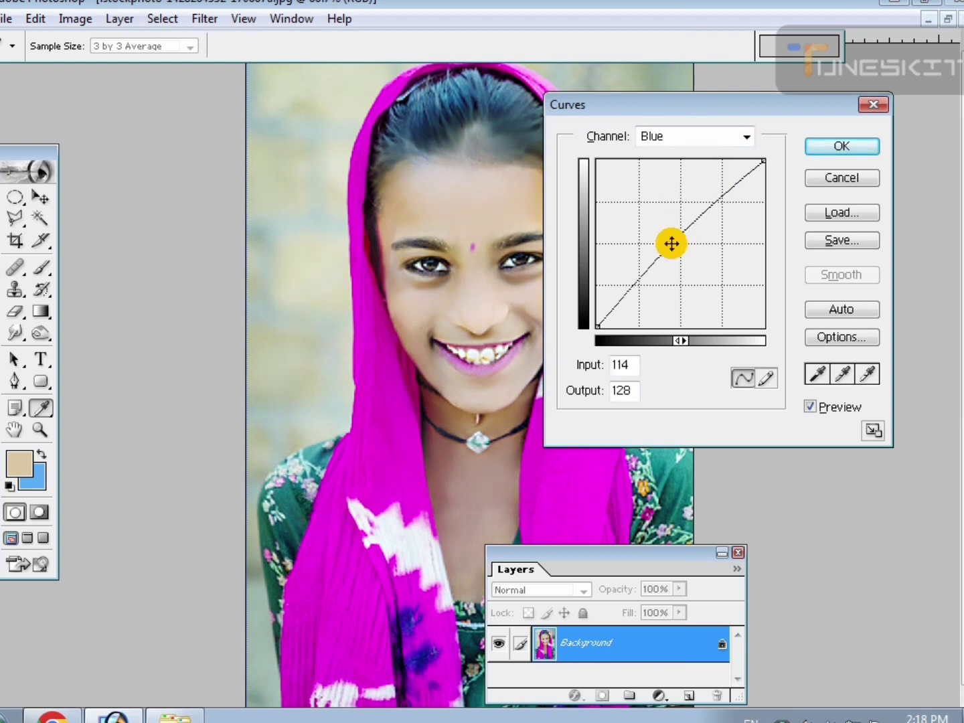
{"action": "left_click_drag", "start_coordinate": [670, 239], "coordinate": [678, 235]}
{"action": "left_click", "coordinate": [691, 138]}
{"action": "left_click", "coordinate": [680, 187]}
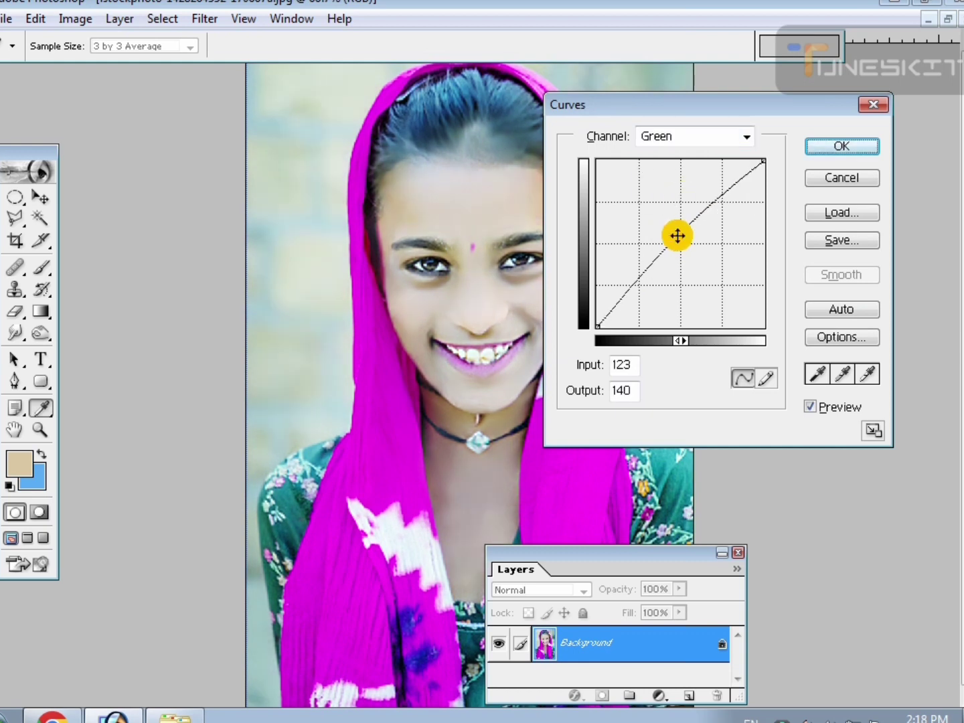
{"action": "left_click", "coordinate": [805, 156]}
Move the Layers palette clear of the image and review the color-corrected portrait at different magnifications.
{"action": "key", "text": "ctrl+minus"}
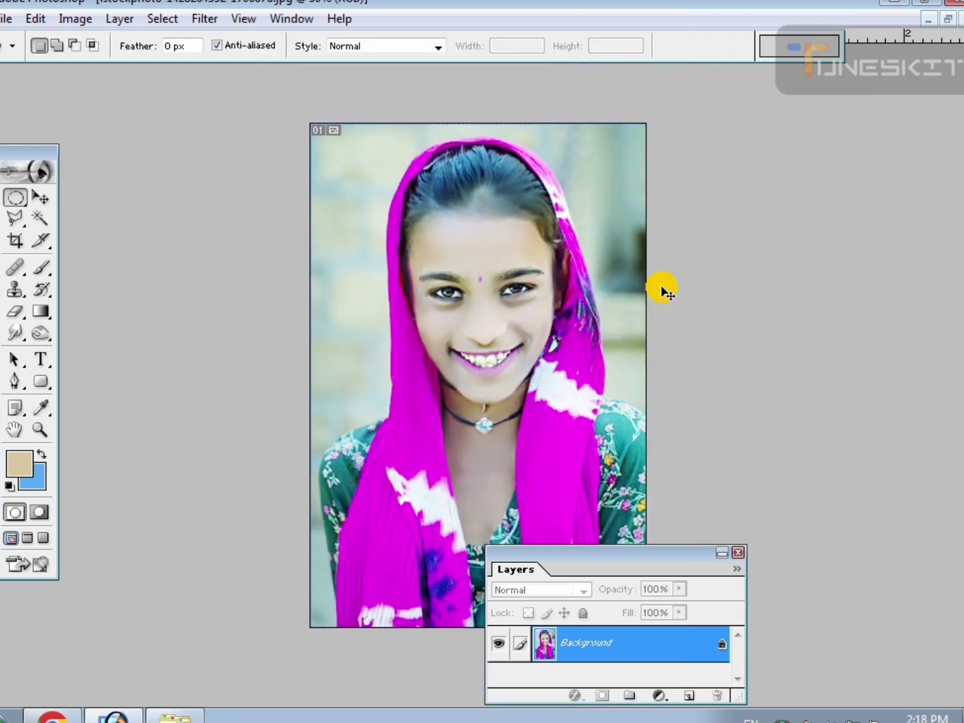
{"action": "key", "text": "ctrl+plus"}
{"action": "left_click_drag", "start_coordinate": [576, 559], "coordinate": [721, 559]}
{"action": "key", "text": "ctrl+minus"}
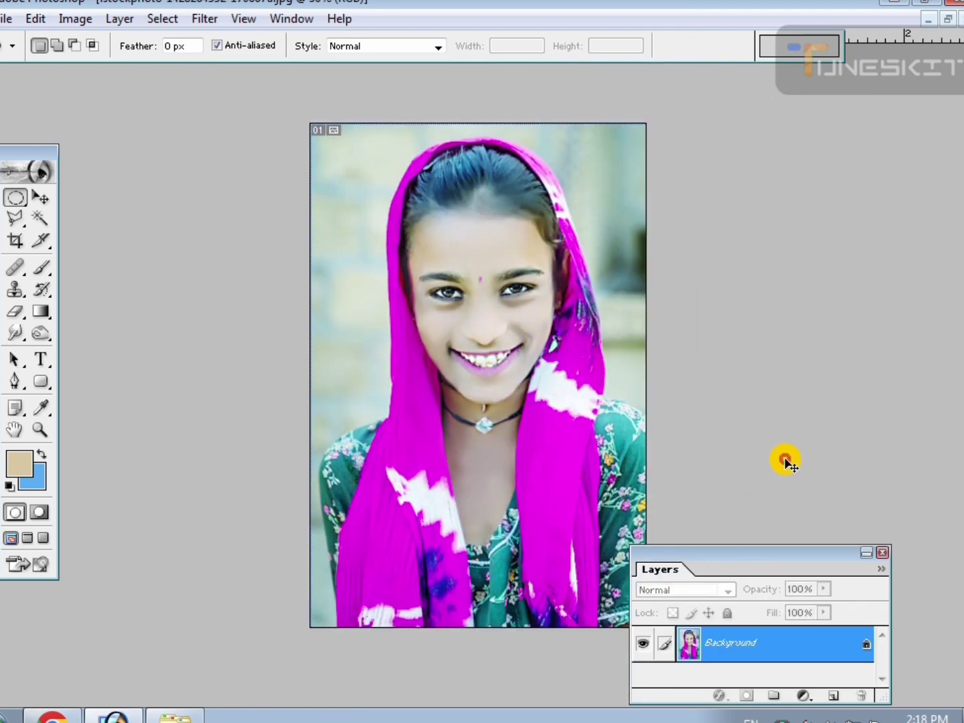
{"action": "key", "text": "ctrl+minus"}
{"action": "key", "text": "ctrl+plus"}
{"action": "key", "text": "ctrl+minus"}
{"action": "key", "text": "ctrl+plus"}
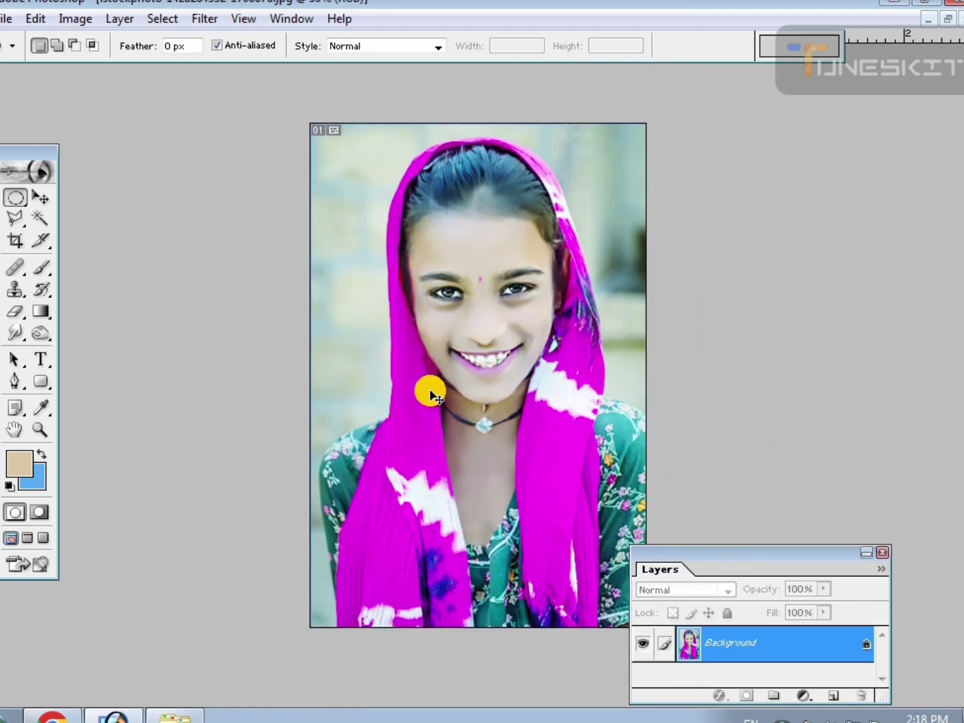
Select the background around the headscarf with the Magic Wand at tolerance 30, adding the dark patches beside it.
{"action": "key", "text": "ctrl+plus"}
{"action": "left_click", "coordinate": [41, 219]}
{"action": "left_click", "coordinate": [302, 338]}
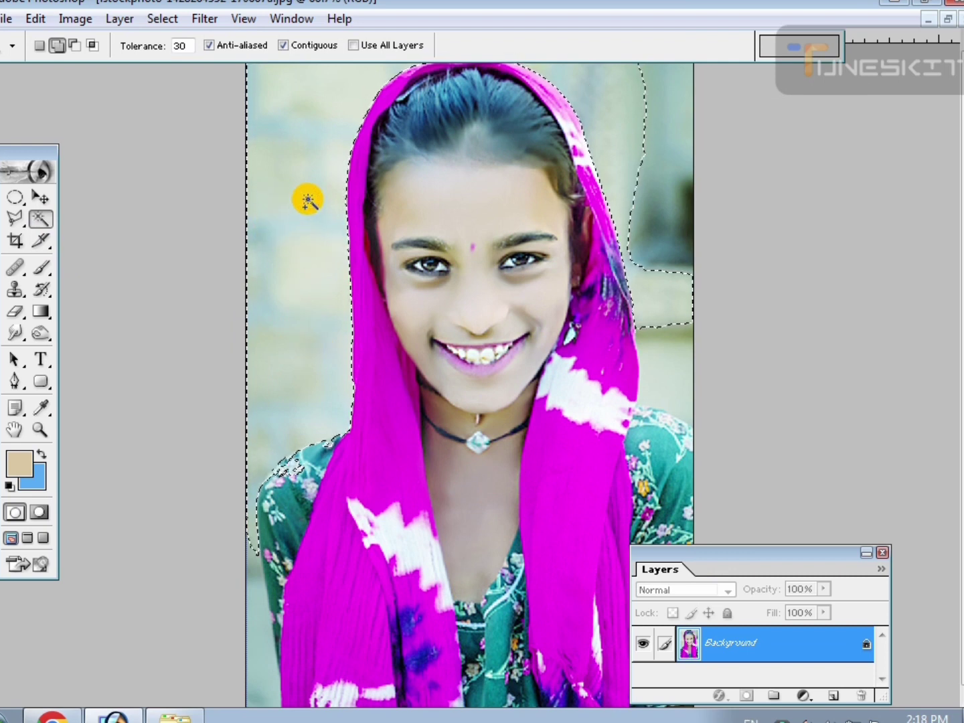
{"action": "left_click", "coordinate": [654, 140]}
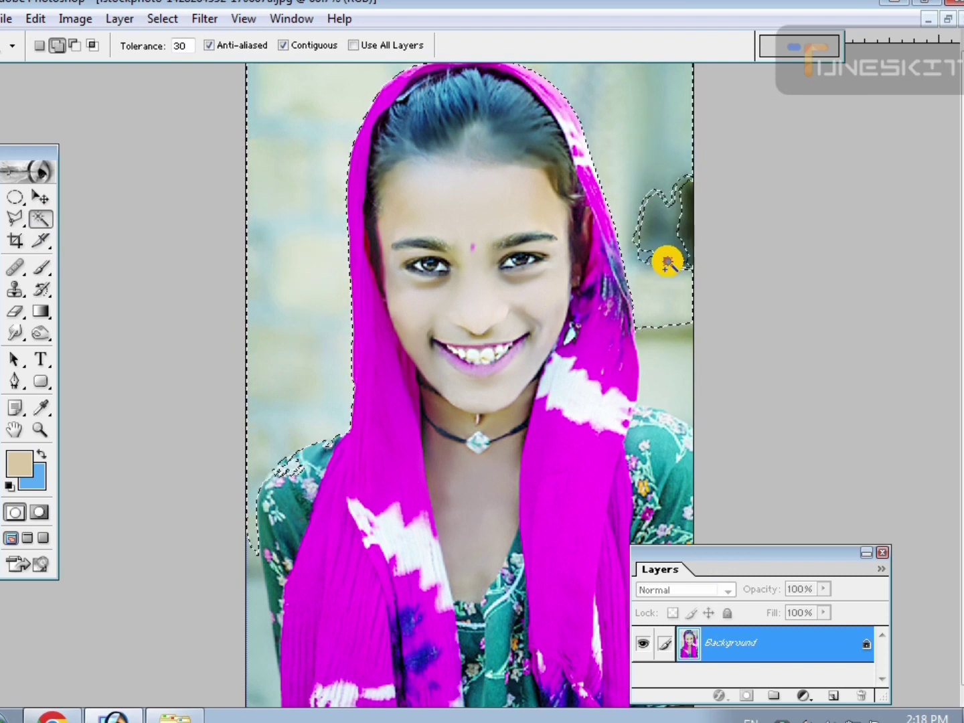
{"action": "left_click", "coordinate": [653, 249]}
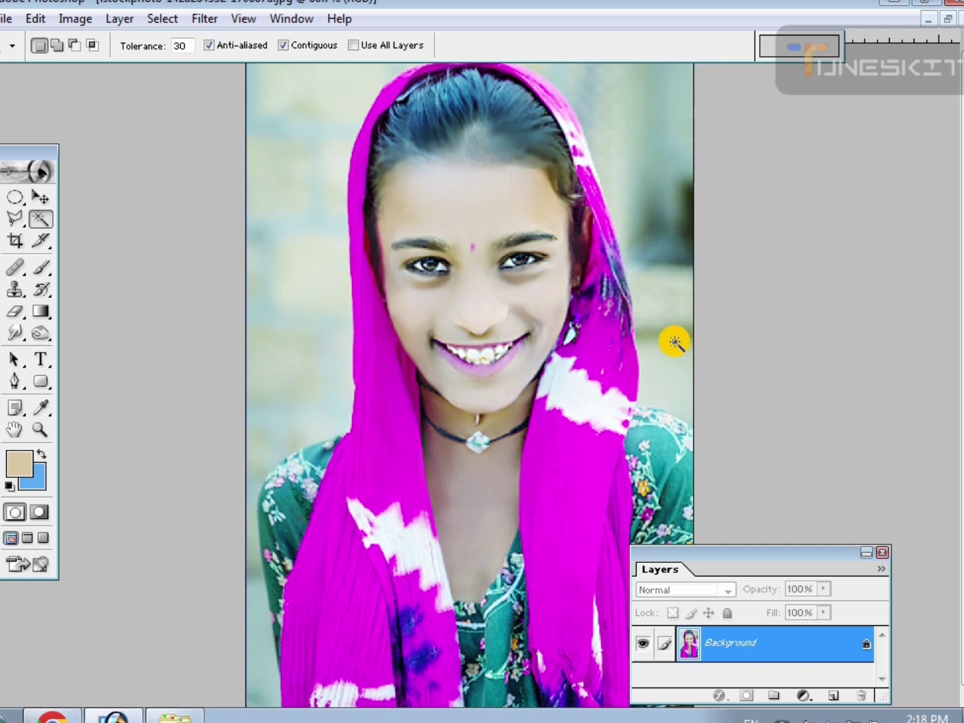
Switch the keyboard language to English (United States) and undo the accidental selection change to restore the background selection.
{"action": "left_click", "coordinate": [672, 346]}
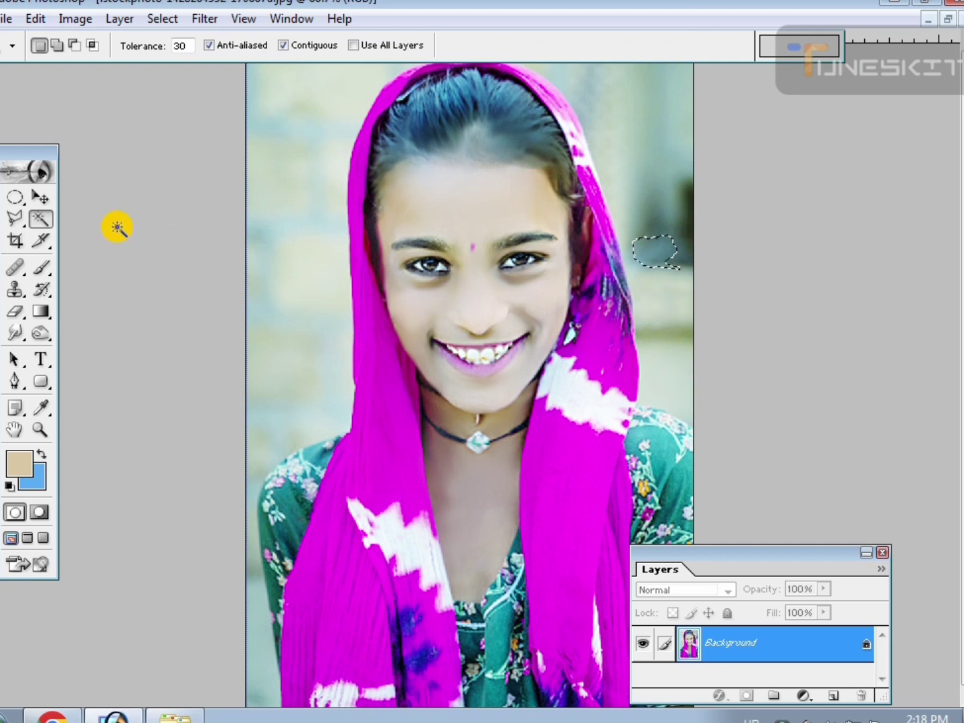
{"action": "key", "text": "v"}
{"action": "left_click", "coordinate": [752, 720]}
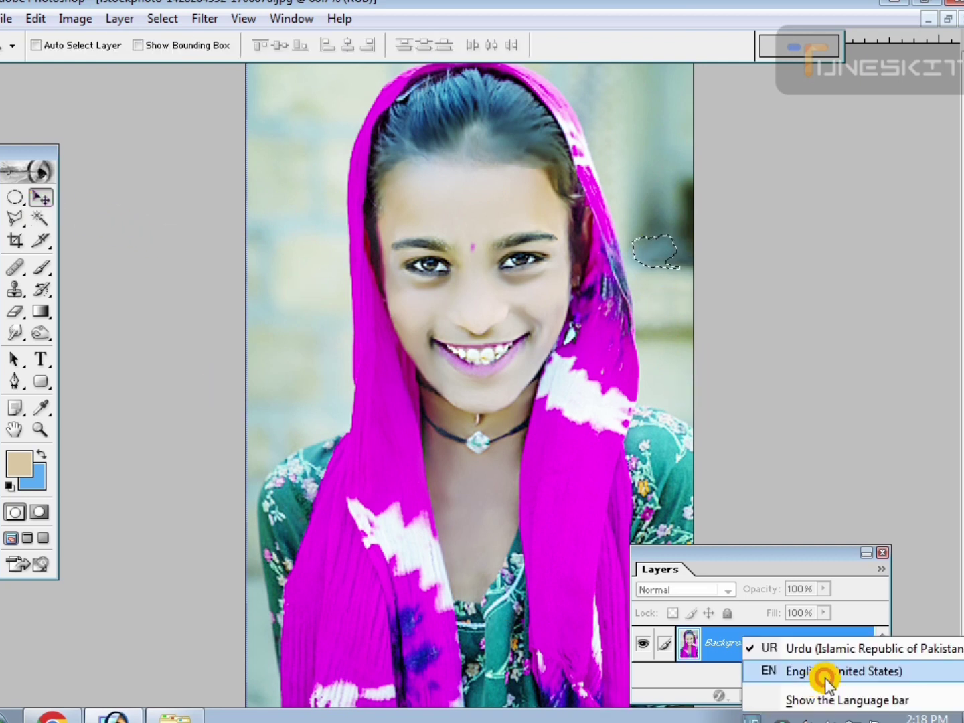
{"action": "left_click", "coordinate": [825, 672]}
{"action": "key", "text": "ctrl+z"}
{"action": "left_click", "coordinate": [430, 328]}
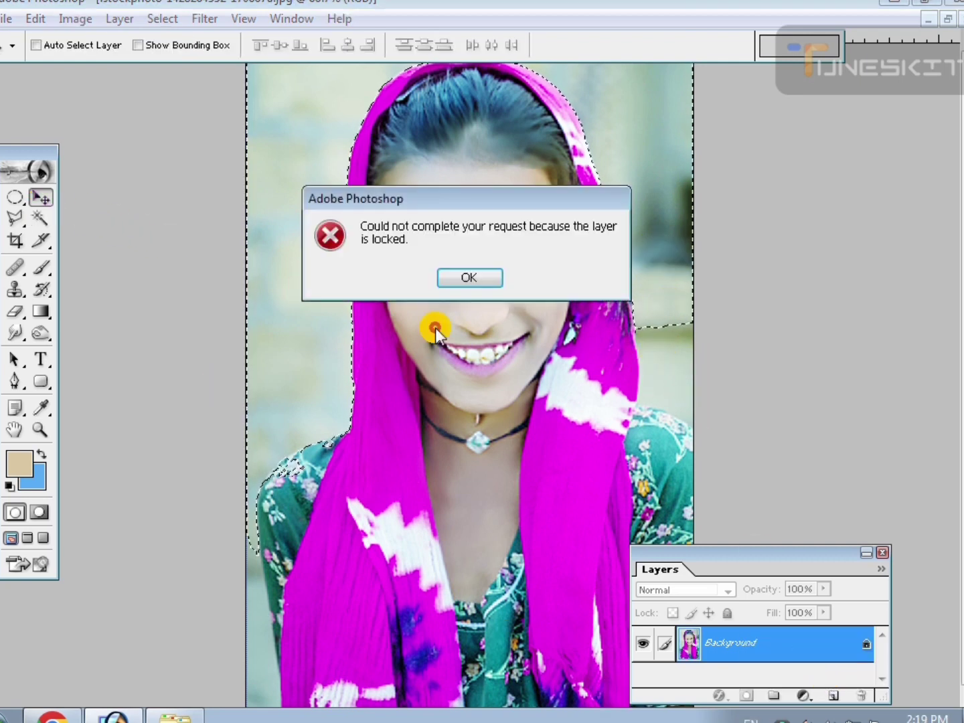
{"action": "left_click", "coordinate": [439, 278]}
Add the remaining background strips between the headscarf and the right-hand shoulder to the Magic Wand selection.
{"action": "left_click", "coordinate": [39, 217]}
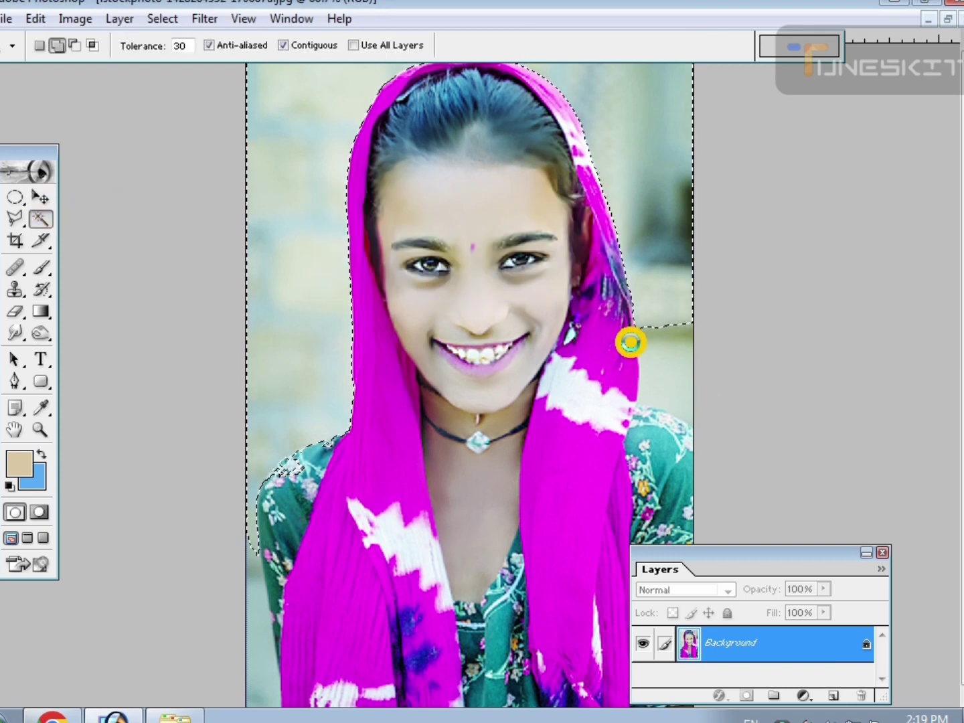
{"action": "left_click", "coordinate": [668, 368]}
{"action": "left_click", "coordinate": [660, 338]}
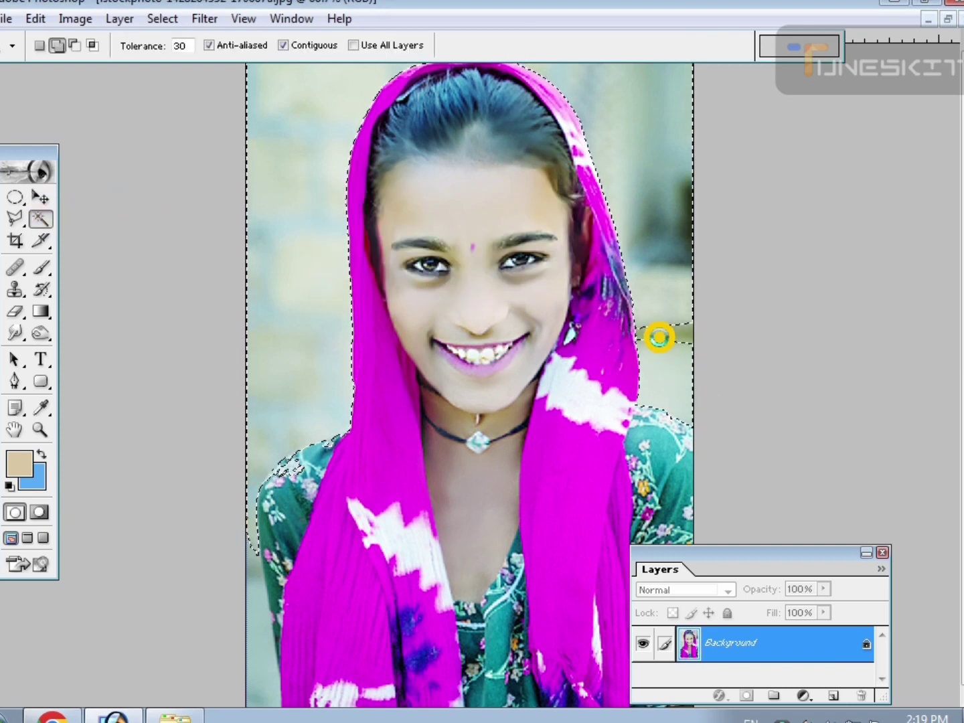
Convert the locked Background into a regular editable layer.
{"action": "key", "text": "ctrl+minus"}
{"action": "key", "text": "ctrl+minus"}
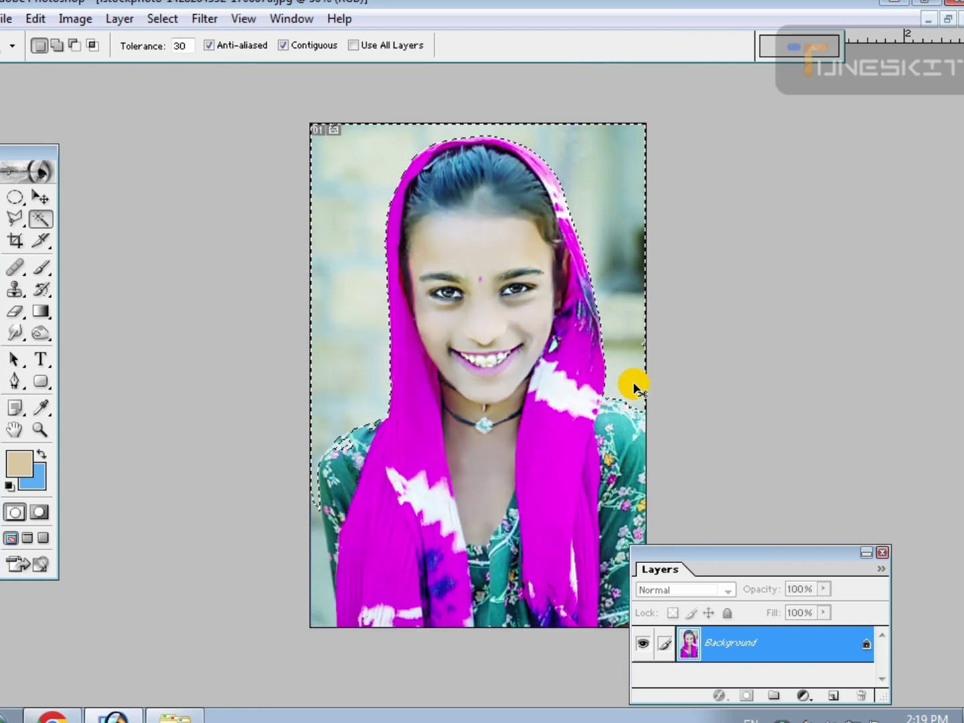
{"action": "double_click", "coordinate": [787, 644]}
{"action": "left_click", "coordinate": [610, 327]}
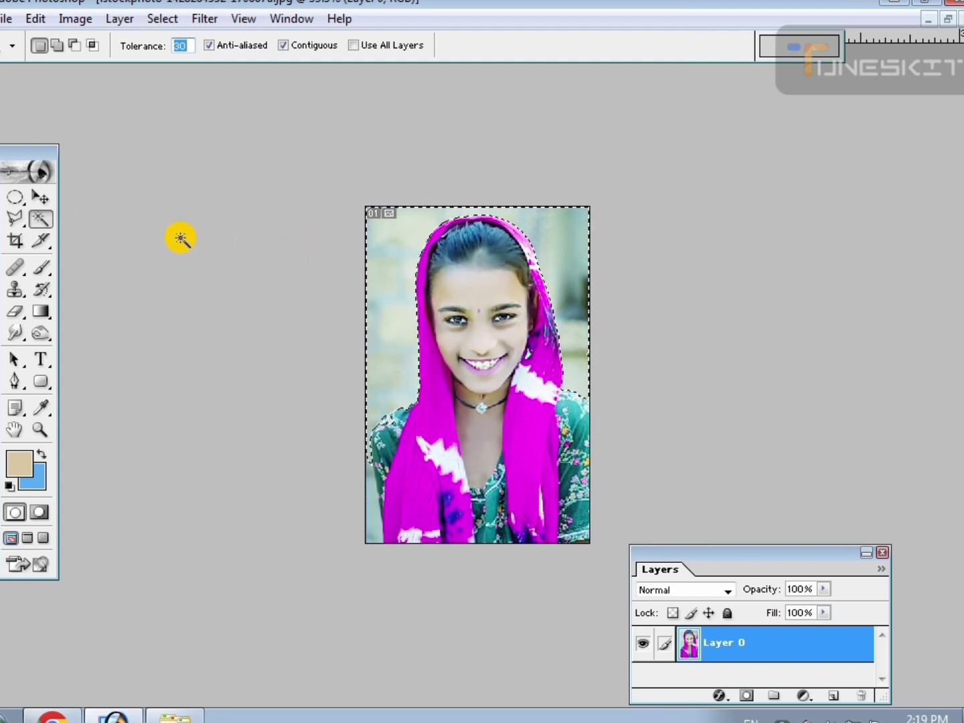
Erase the selected background around the head and shoulders with the Eraser enlarged to size 400.
{"action": "left_click", "coordinate": [39, 196]}
{"action": "key", "text": "e"}
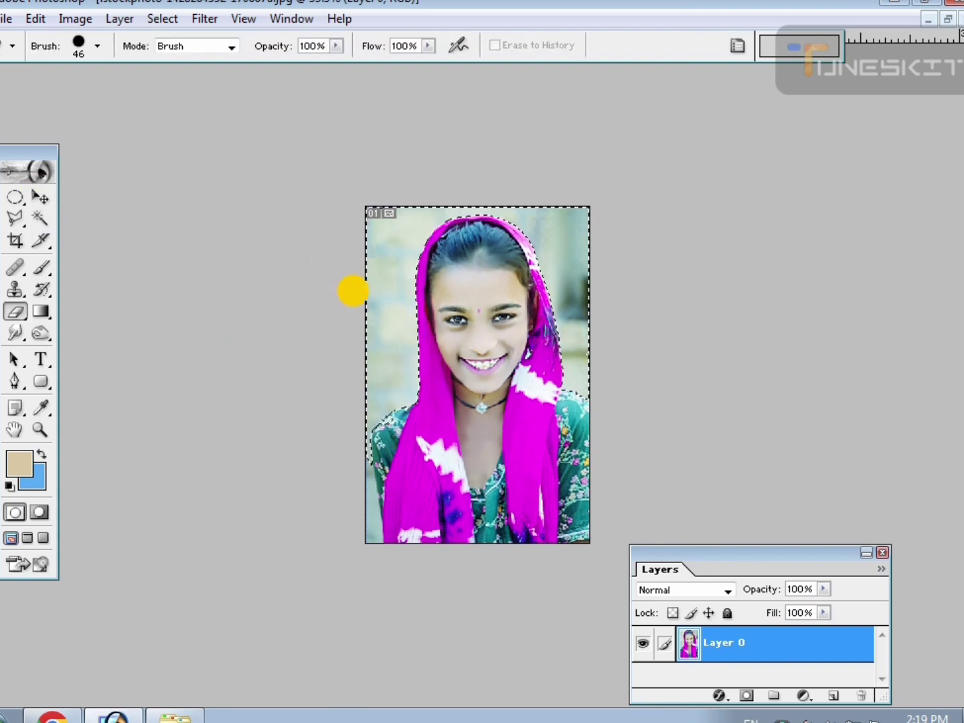
{"action": "key", "text": "bracketright"}
{"action": "key", "text": "bracketright"}
{"action": "key", "text": "bracketright"}
{"action": "key", "text": "bracketright"}
{"action": "key", "text": "bracketright"}
{"action": "key", "text": "bracketright"}
{"action": "key", "text": "bracketright"}
{"action": "key", "text": "bracketright"}
{"action": "key", "text": "bracketright"}
{"action": "key", "text": "bracketright"}
{"action": "mouse_move", "coordinate": [371, 243]}
{"action": "left_mouse_down"}
{"action": "mouse_move", "coordinate": [600, 229]}
{"action": "mouse_move", "coordinate": [367, 240]}
{"action": "mouse_move", "coordinate": [476, 244]}
{"action": "mouse_move", "coordinate": [450, 275]}
{"action": "mouse_move", "coordinate": [460, 346]}
{"action": "mouse_move", "coordinate": [567, 279]}
{"action": "mouse_move", "coordinate": [608, 347]}
{"action": "mouse_move", "coordinate": [585, 260]}
{"action": "mouse_move", "coordinate": [476, 223]}
{"action": "mouse_move", "coordinate": [463, 309]}
{"action": "mouse_move", "coordinate": [357, 300]}
{"action": "mouse_move", "coordinate": [324, 347]}
{"action": "left_mouse_up"}
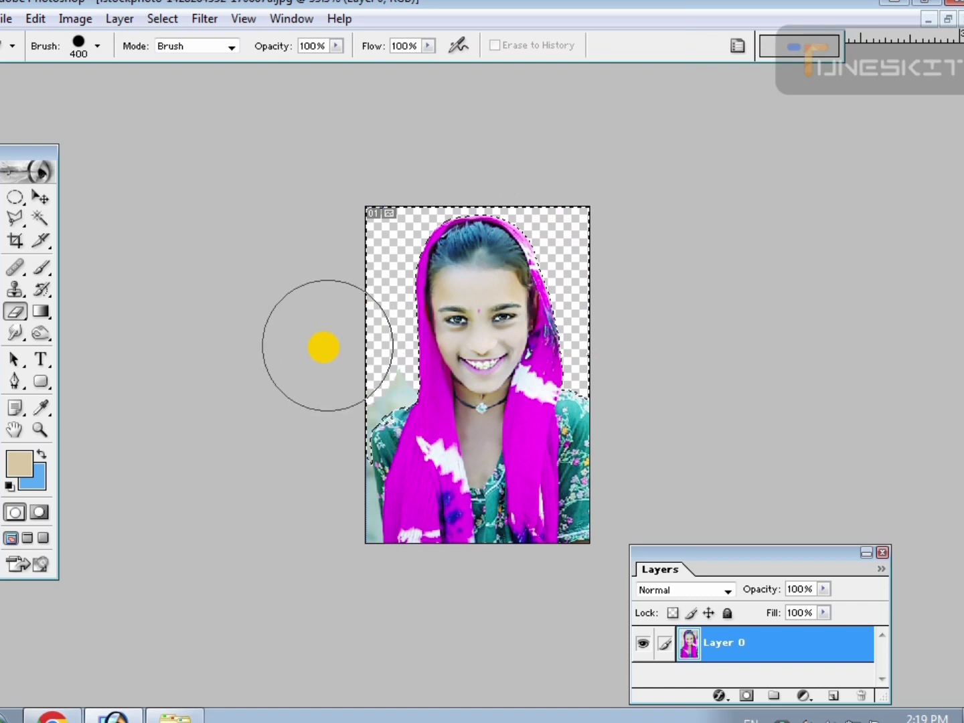
Outline the leftover background along the left-hand shoulder and sleeve with the Polygonal Lasso.
{"action": "key", "text": "ctrl+plus"}
{"action": "key", "text": "ctrl+plus"}
{"action": "left_click", "coordinate": [15, 218]}
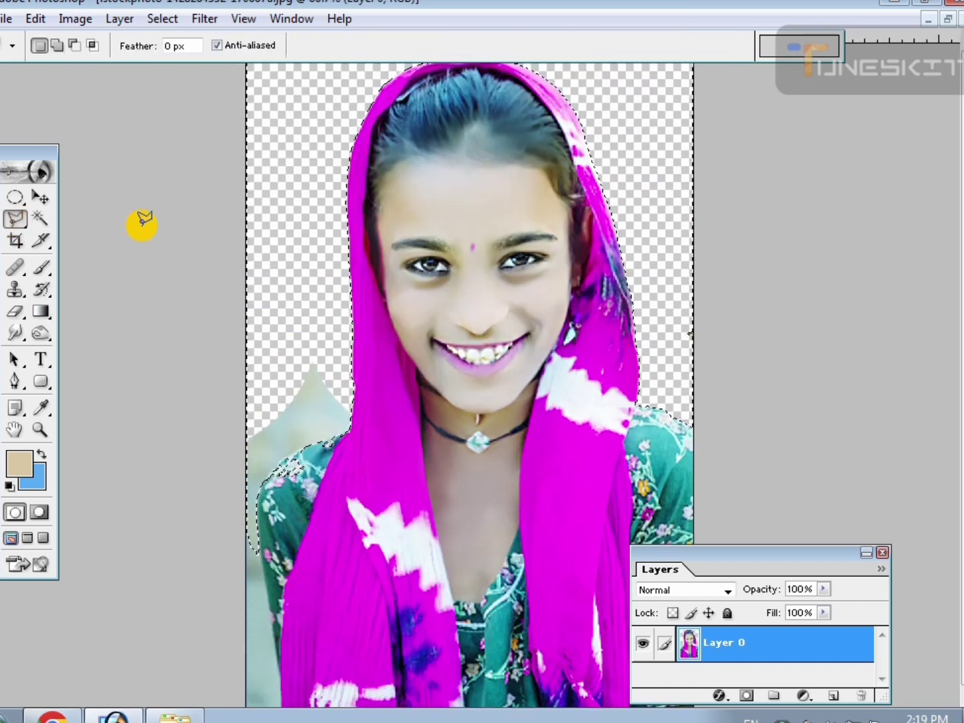
{"action": "left_click", "coordinate": [149, 225]}
{"action": "left_click", "coordinate": [310, 284]}
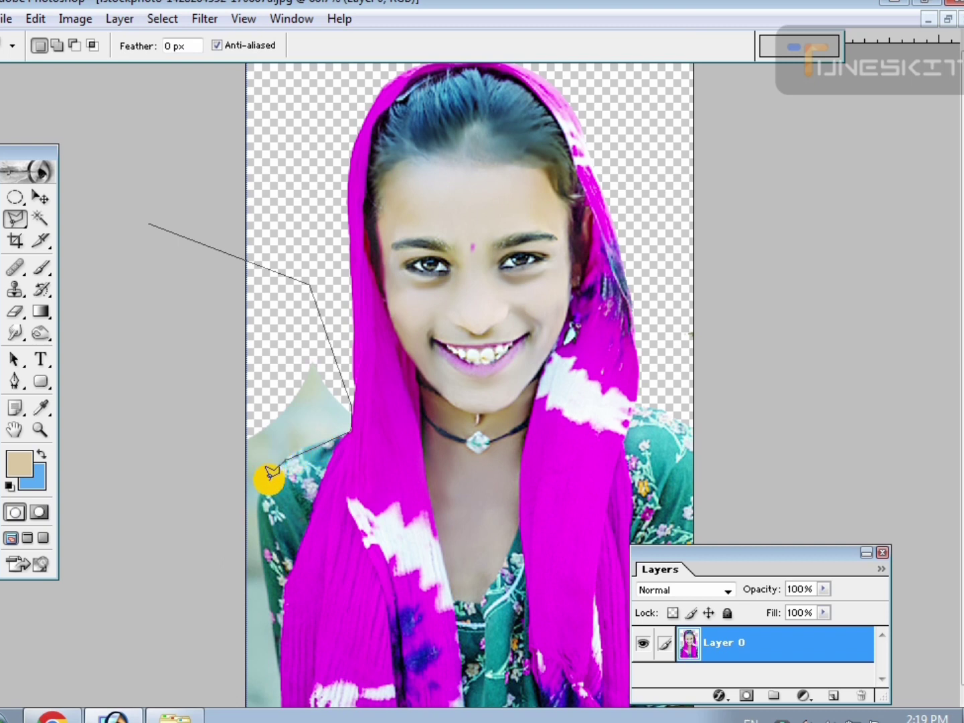
{"action": "left_click", "coordinate": [260, 513]}
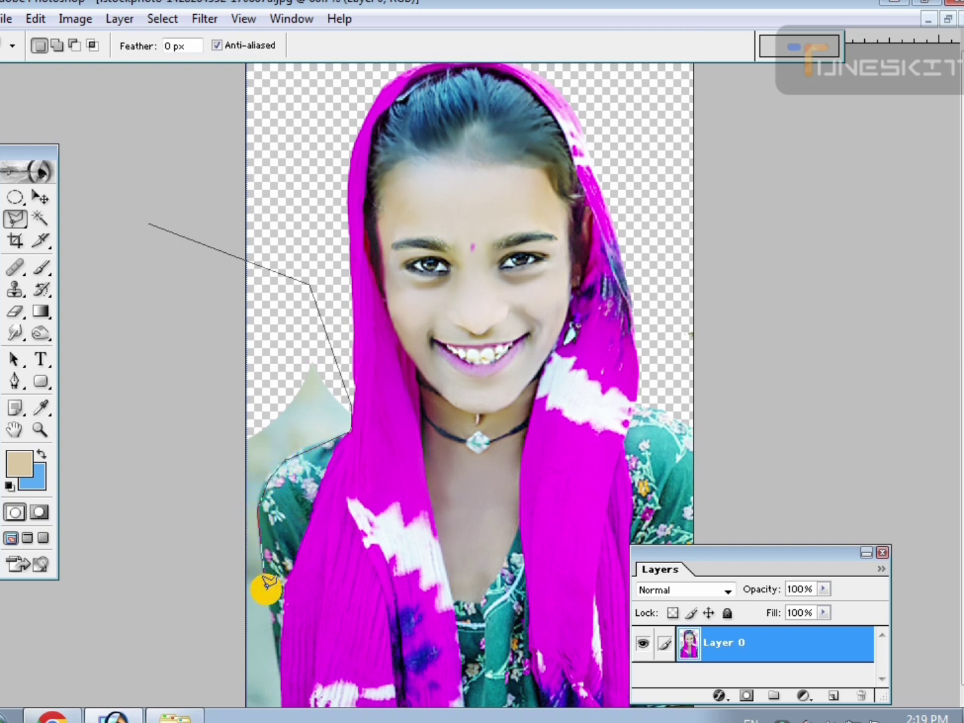
{"action": "double_click", "coordinate": [148, 453]}
Feather the selection by 1 pixel and remove the leftover background inside it, undoing the first fill.
{"action": "key", "text": "ctrl+alt+d"}
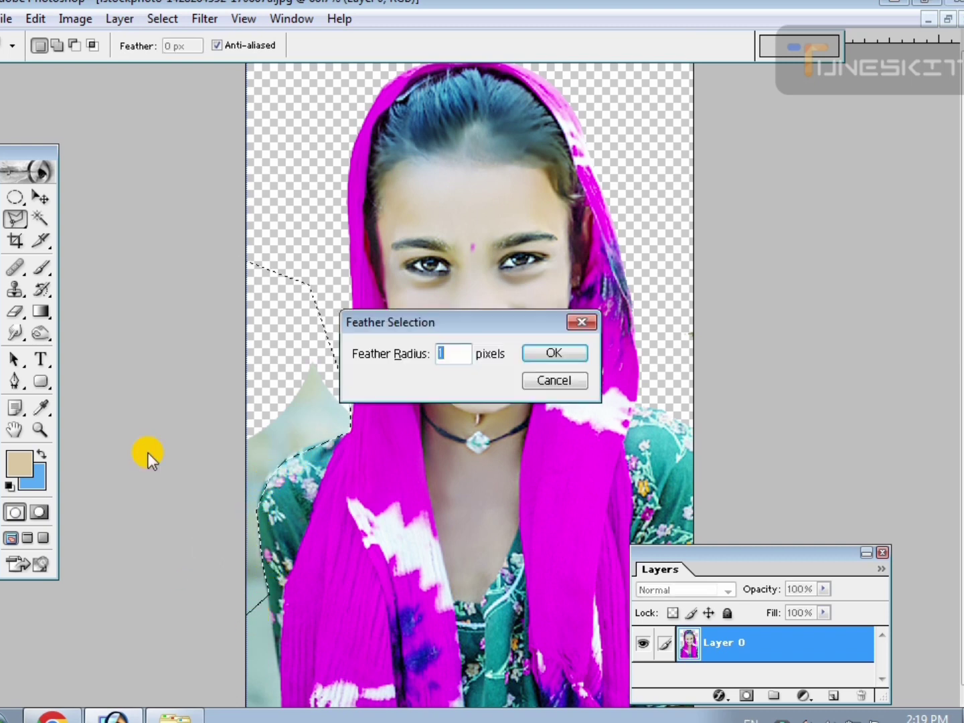
{"action": "key", "text": "Return"}
{"action": "key", "text": "ctrl+BackSpace"}
{"action": "key", "text": "ctrl+z"}
{"action": "key", "text": "ctrl+alt+d"}
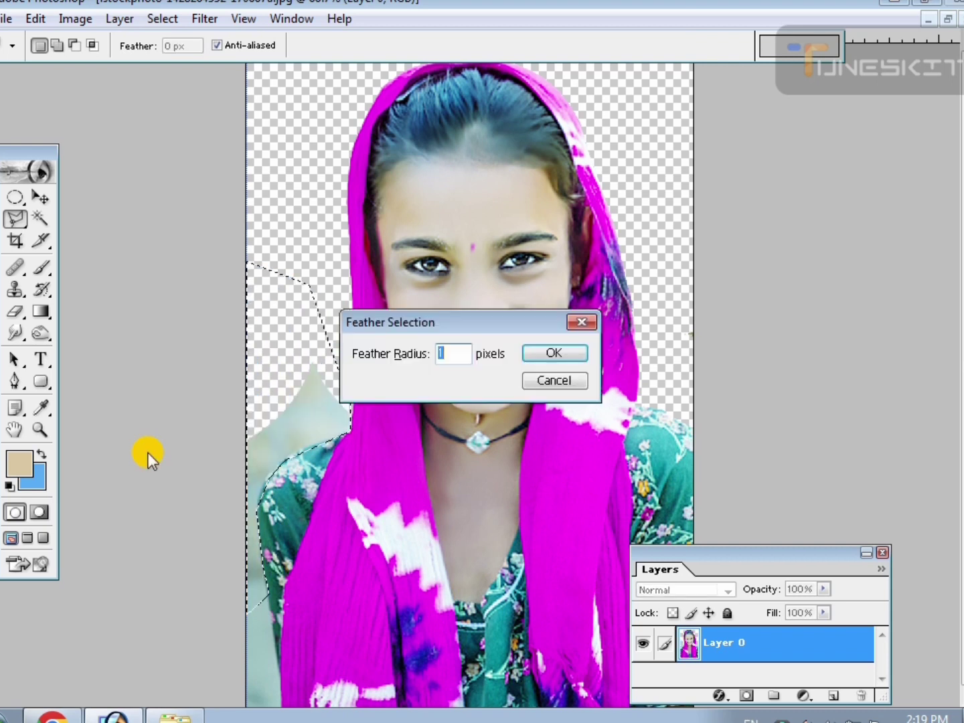
{"action": "key", "text": "Return"}
Scale the cut-out portrait to 117% and move it down so the top of the headscarf fits inside the canvas.
{"action": "key", "text": "ctrl+minus"}
{"action": "key", "text": "ctrl+minus"}
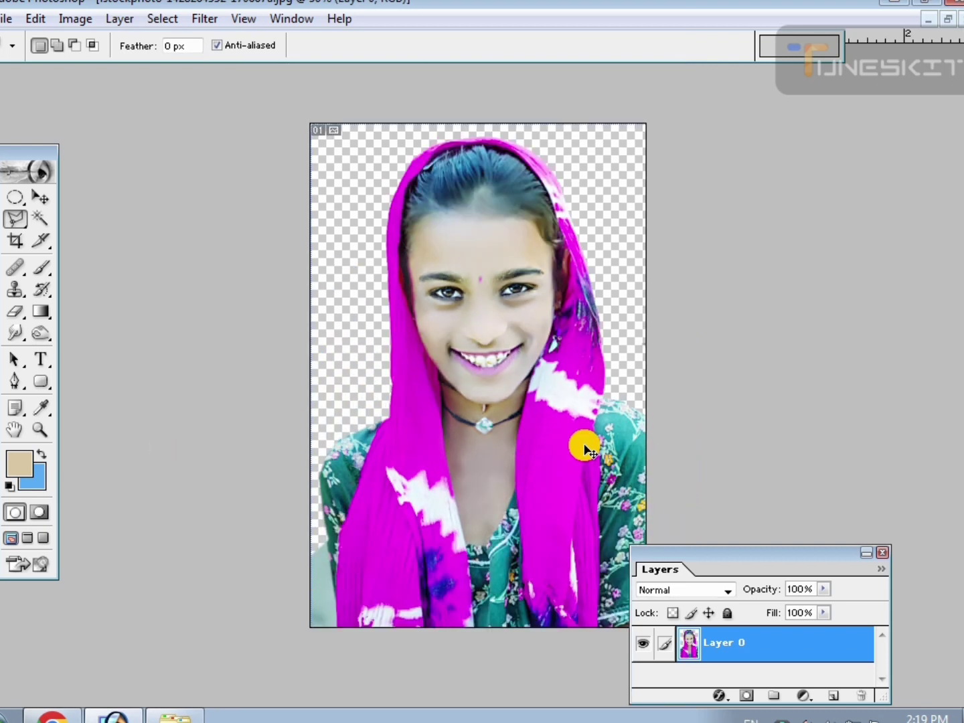
{"action": "left_click", "coordinate": [40, 197]}
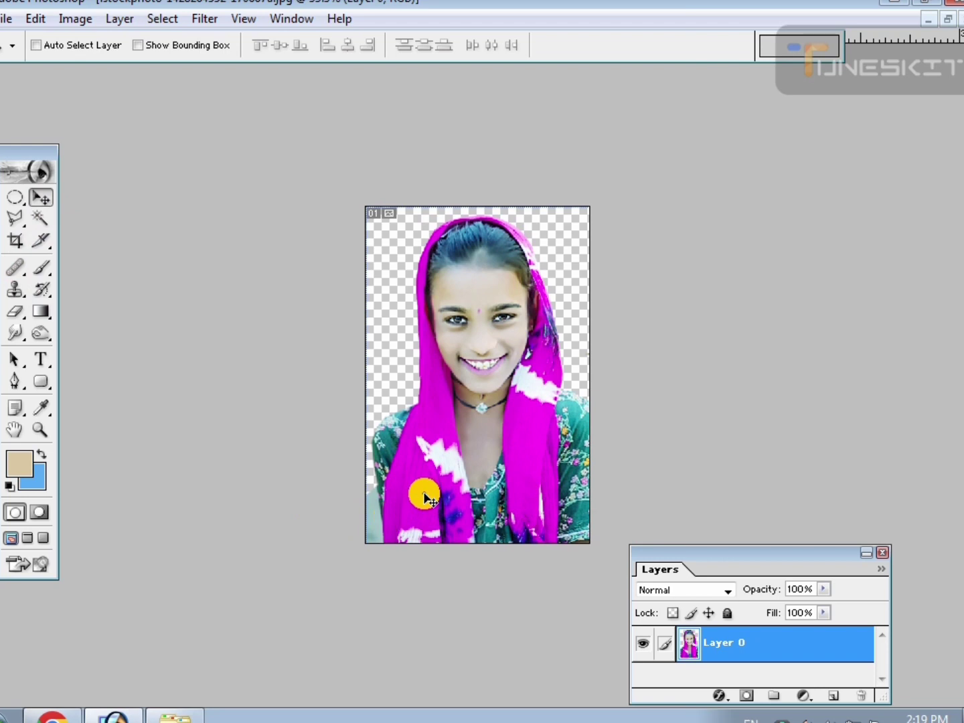
{"action": "left_click_drag", "start_coordinate": [421, 494], "coordinate": [415, 499]}
{"action": "key", "text": "ctrl+t"}
{"action": "left_click_drag", "start_coordinate": [581, 551], "coordinate": [601, 578]}
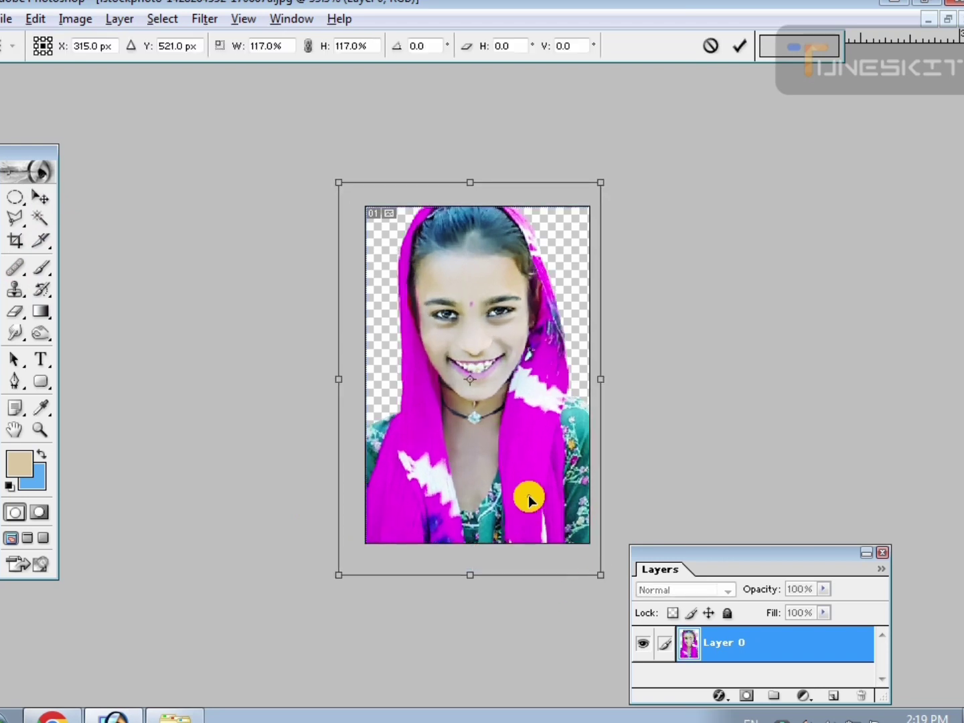
{"action": "left_click_drag", "start_coordinate": [530, 497], "coordinate": [529, 524]}
{"action": "double_click", "coordinate": [540, 516]}
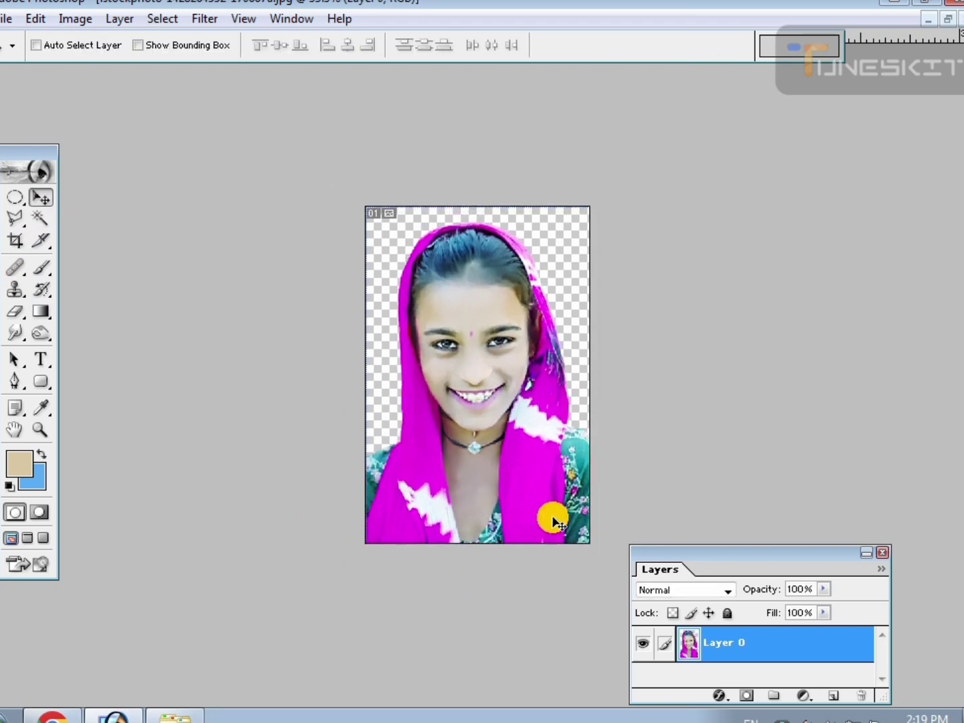
Examine the enlarged cut-out portrait up close and as a whole, checking the face and the edges of the headscarf.
{"action": "key", "text": "ctrl+plus"}
{"action": "key", "text": "ctrl+plus"}
{"action": "key", "text": "ctrl+plus"}
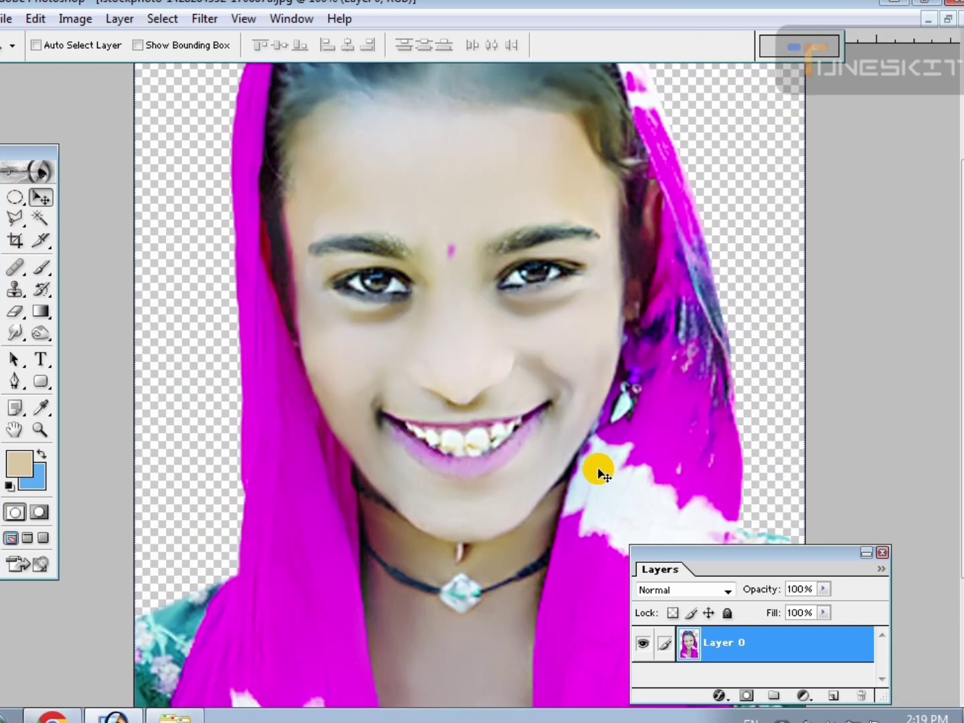
{"action": "key", "text": "ctrl+minus"}
{"action": "key", "text": "ctrl+minus"}
{"action": "key", "text": "ctrl+plus"}
{"action": "key", "text": "ctrl+plus"}
{"action": "key", "text": "ctrl+minus"}
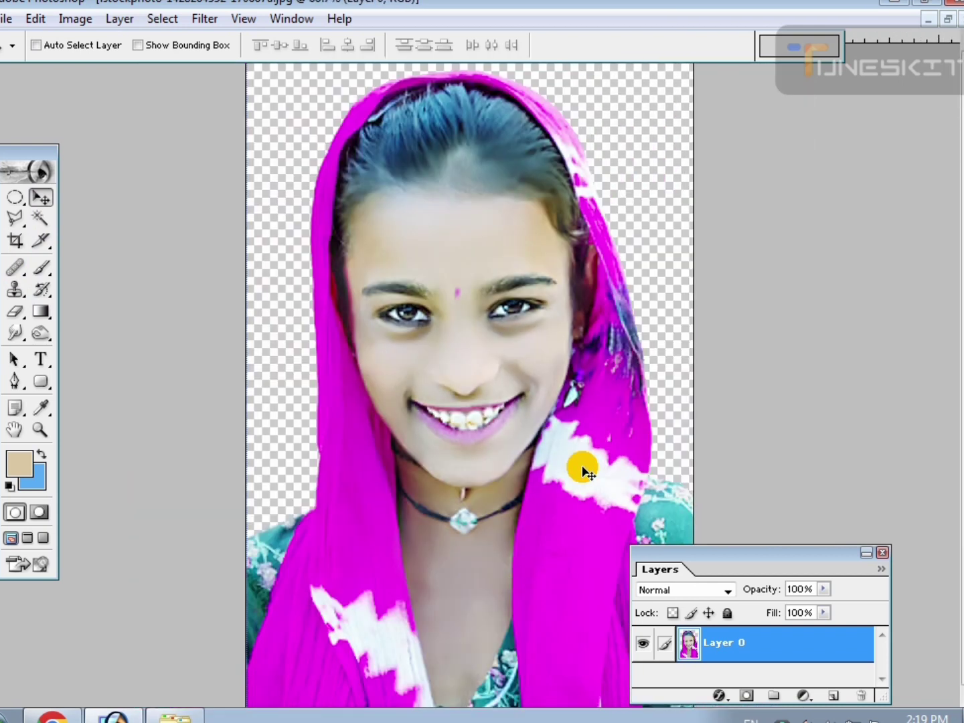
{"action": "key", "text": "ctrl+minus"}
{"action": "key", "text": "ctrl+plus"}
{"action": "key", "text": "ctrl+plus"}
{"action": "key", "text": "ctrl+plus"}
{"action": "key", "text": "ctrl+minus"}
{"action": "key", "text": "ctrl+minus"}
{"action": "key", "text": "ctrl+minus"}
{"action": "key", "text": "ctrl+plus"}
{"action": "key", "text": "ctrl+minus"}
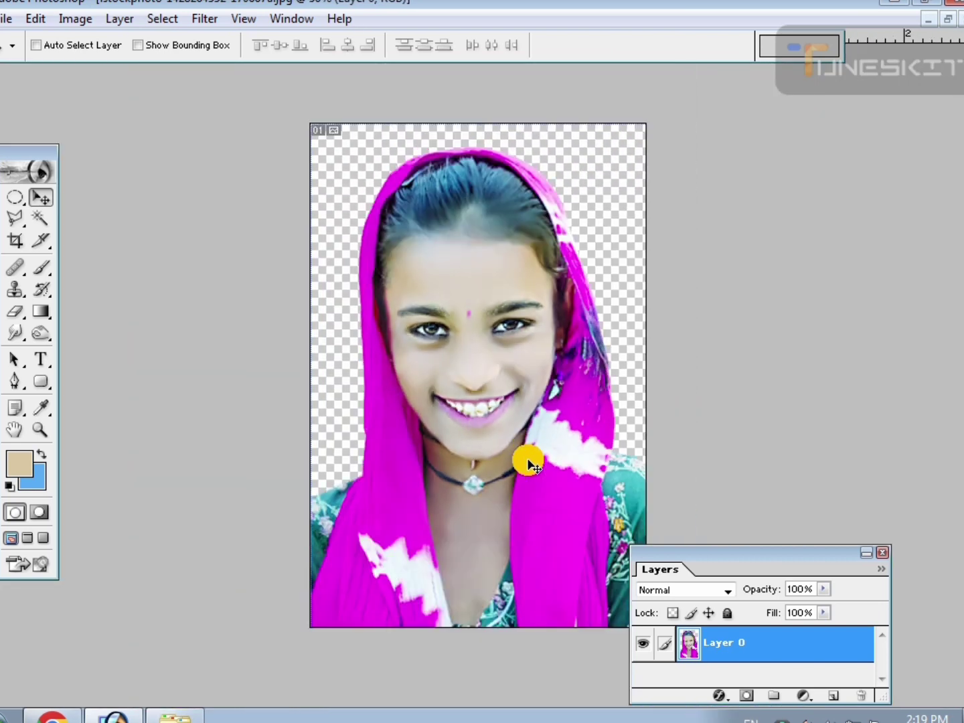
{"action": "key", "text": "ctrl+minus"}
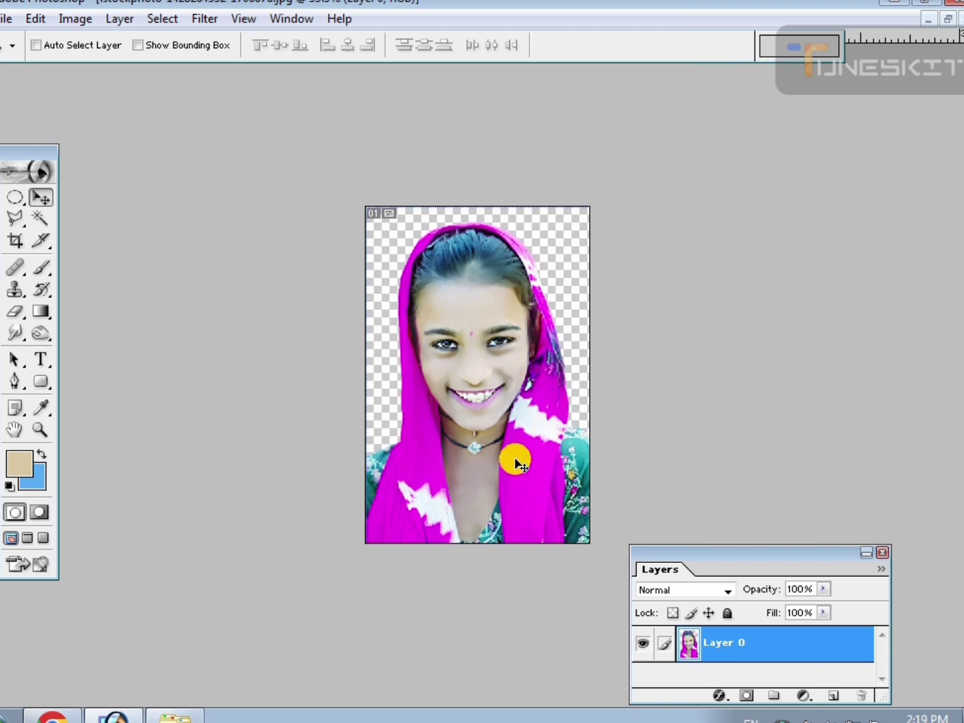